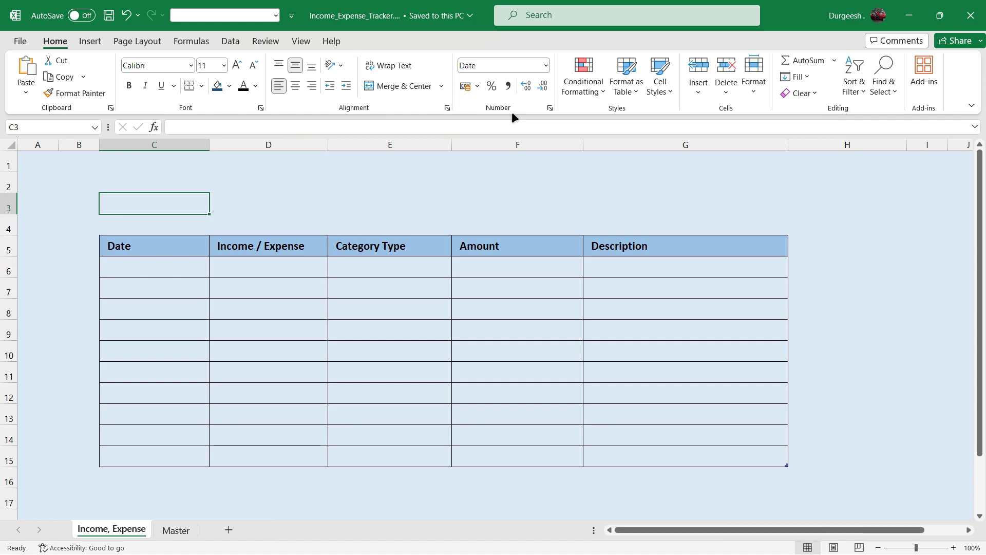
Examine the Date, Income / Expense, Category Type, Amount and Description columns of the tracker table on the Income, Expense sheet
click(160, 245)
click(266, 246)
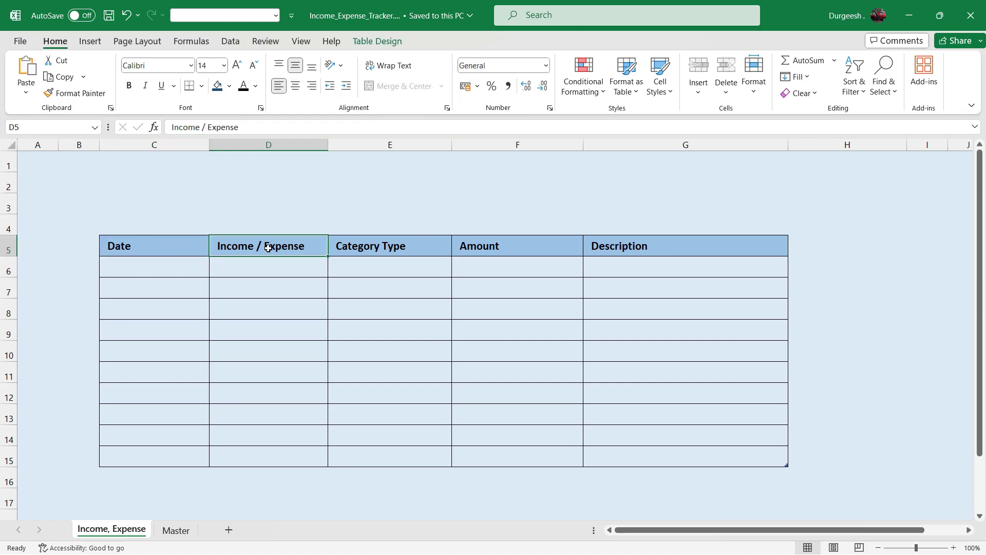
click(266, 265)
click(259, 286)
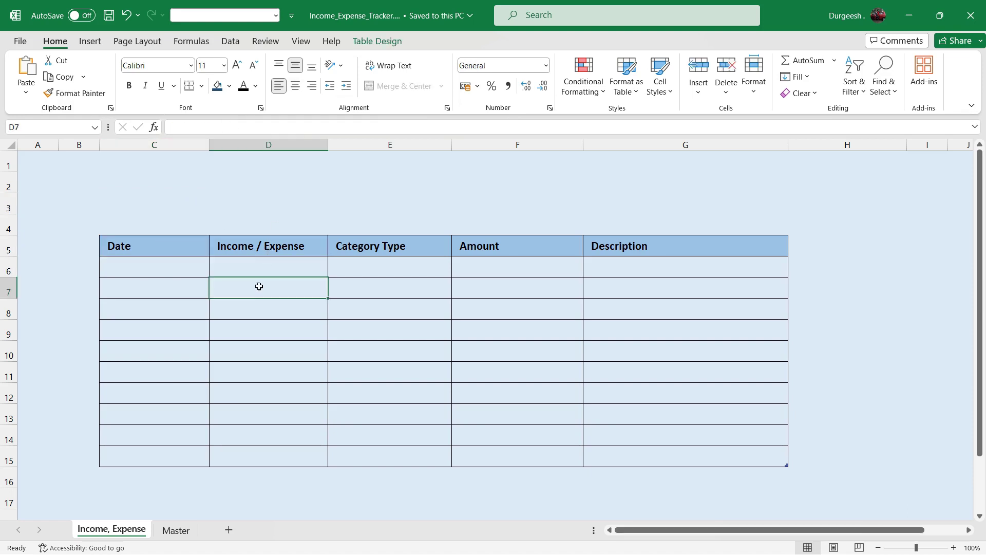
click(351, 249)
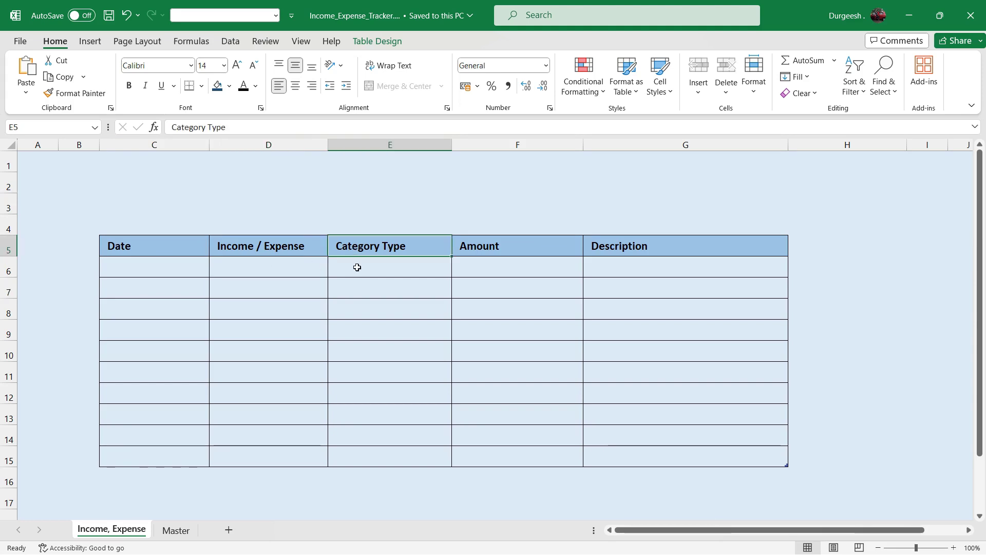
click(357, 270)
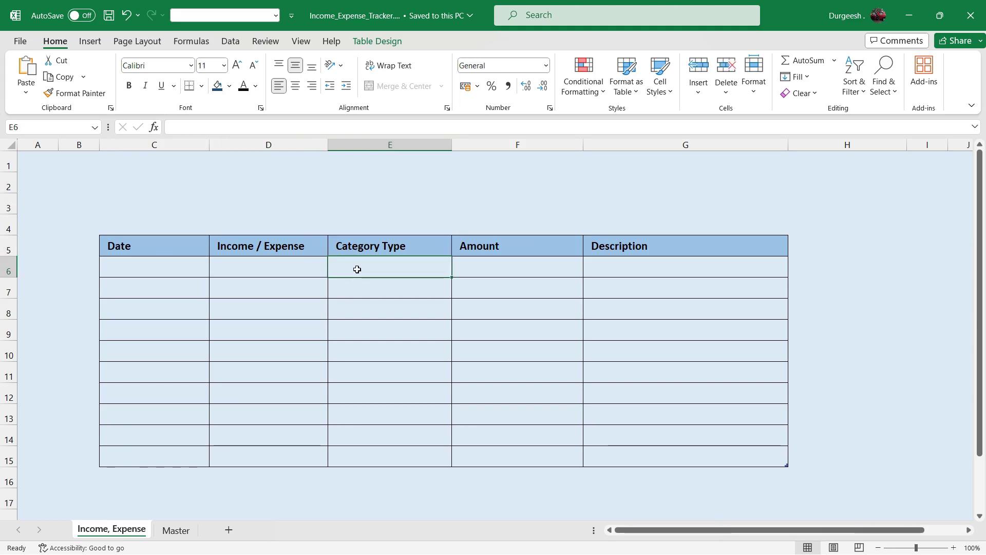
click(351, 288)
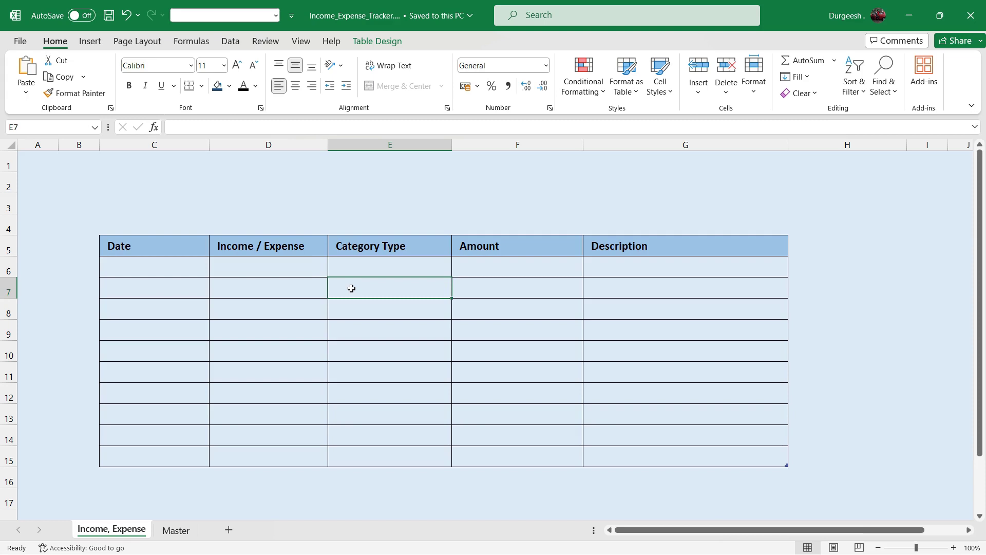
click(466, 261)
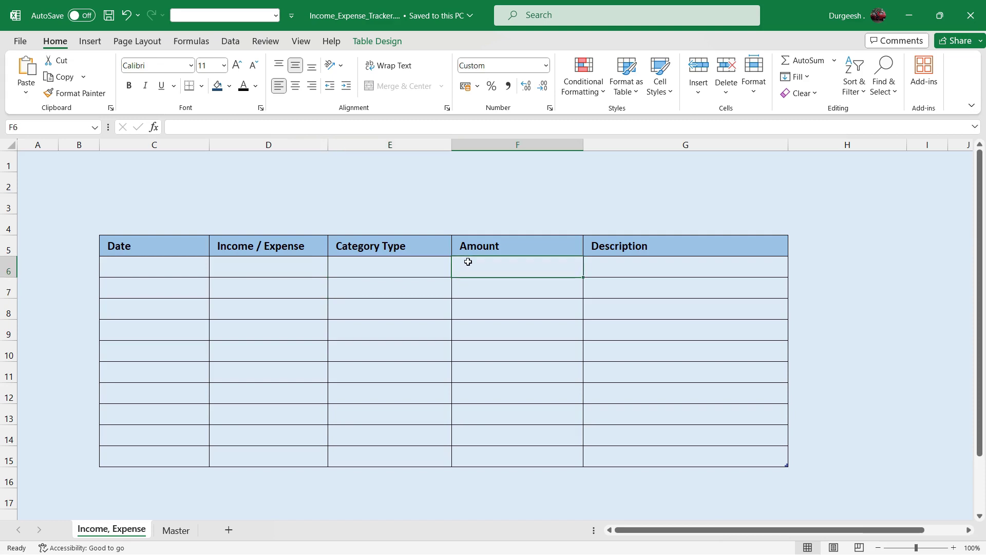
click(617, 271)
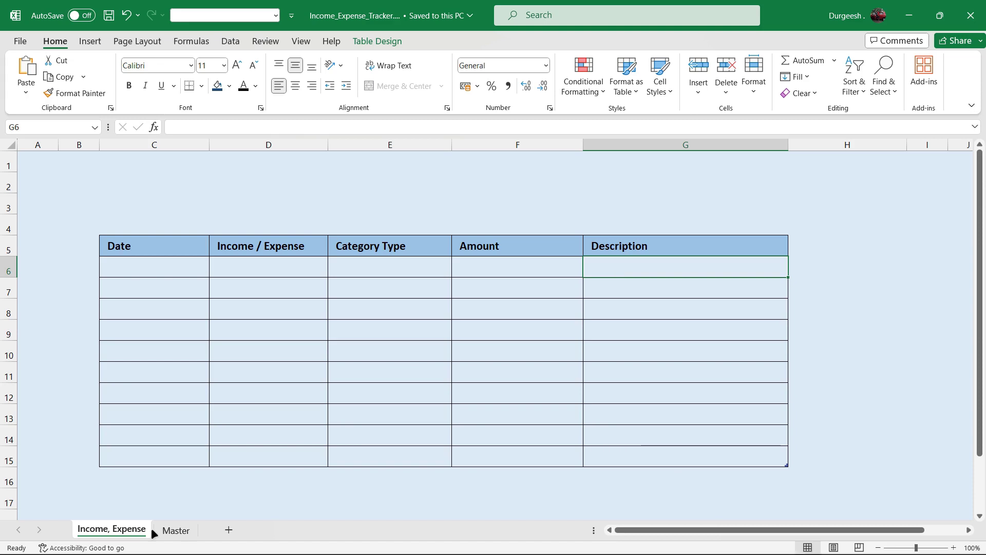
click(238, 437)
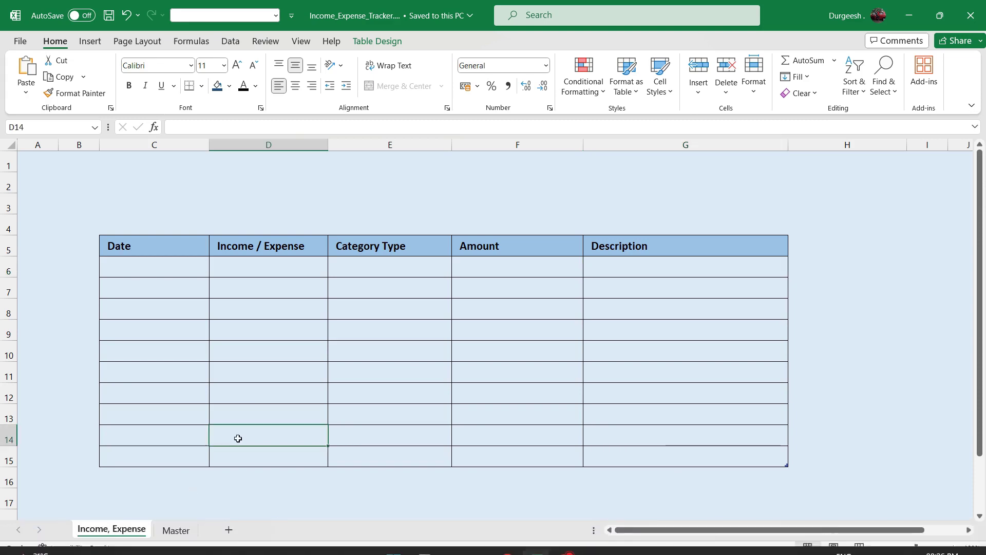
On the Master sheet, enter the heading Income in C2 with Salary below it in C3
click(176, 529)
click(281, 392)
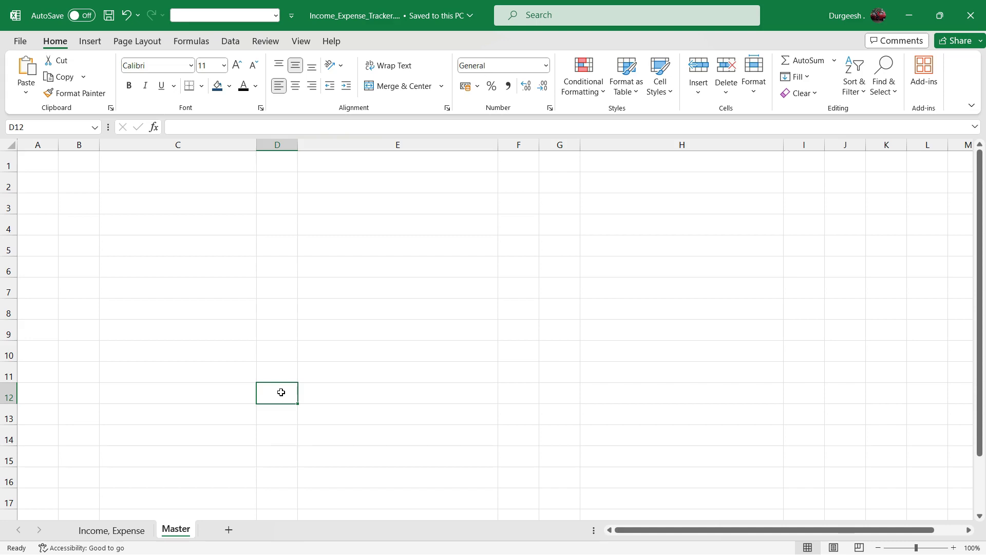
click(187, 189)
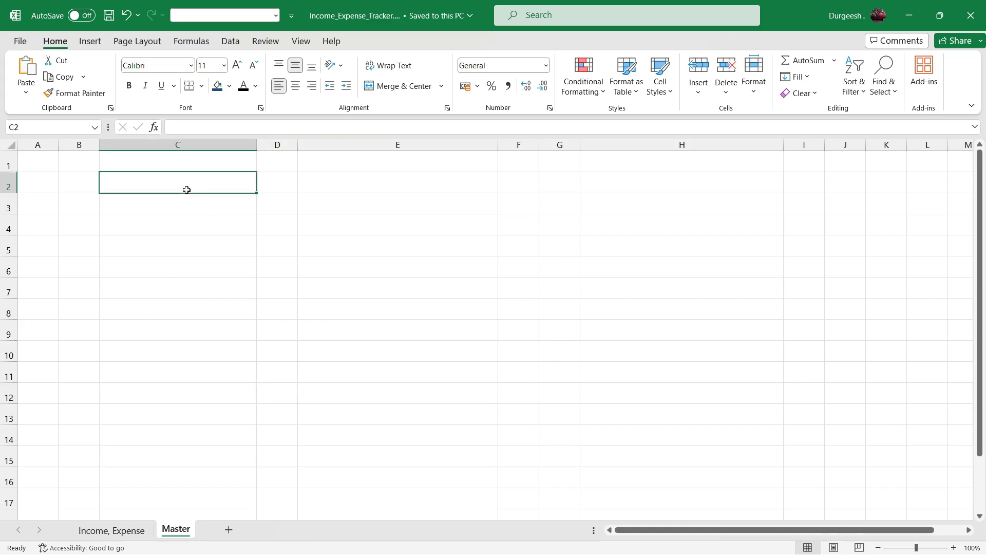
text(I)
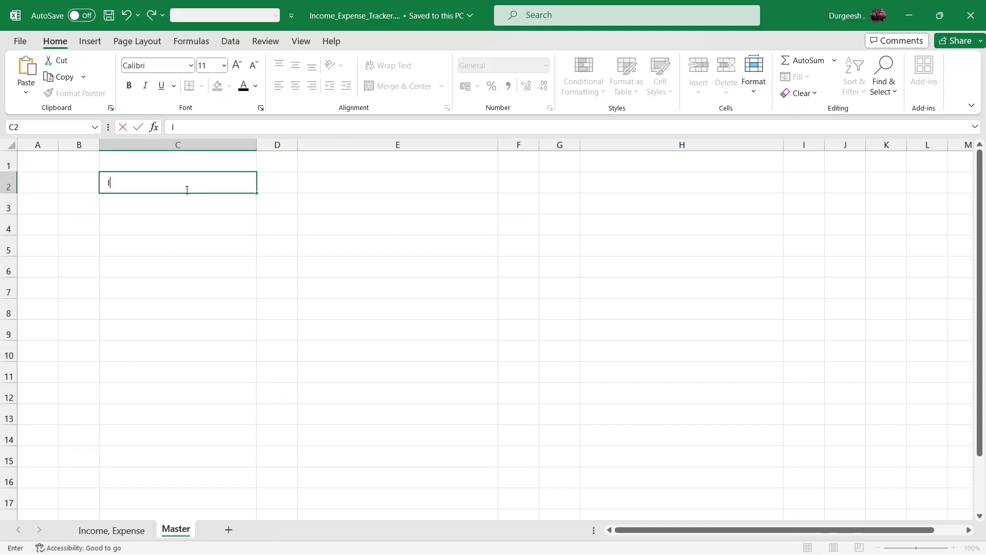
text(ncome)
key(Return)
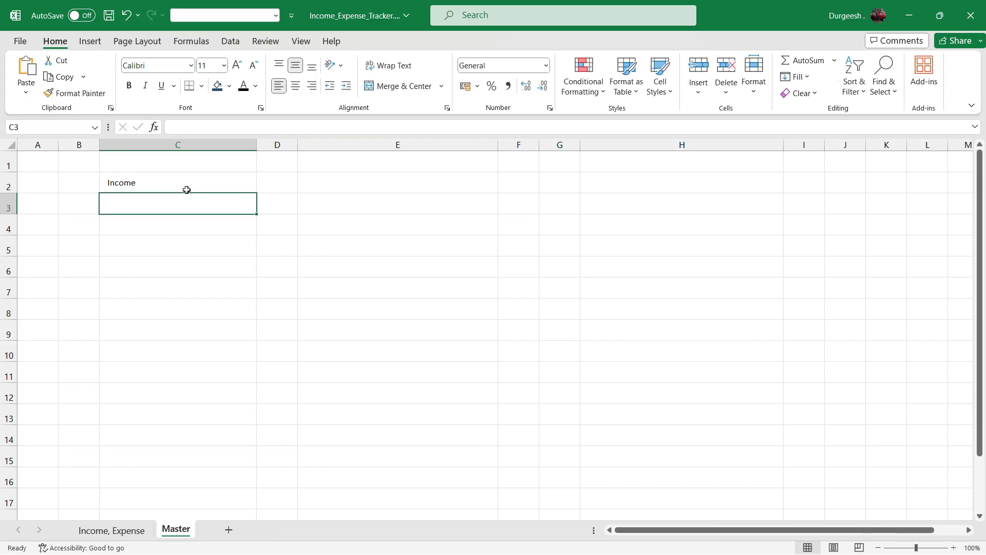
text(Salary)
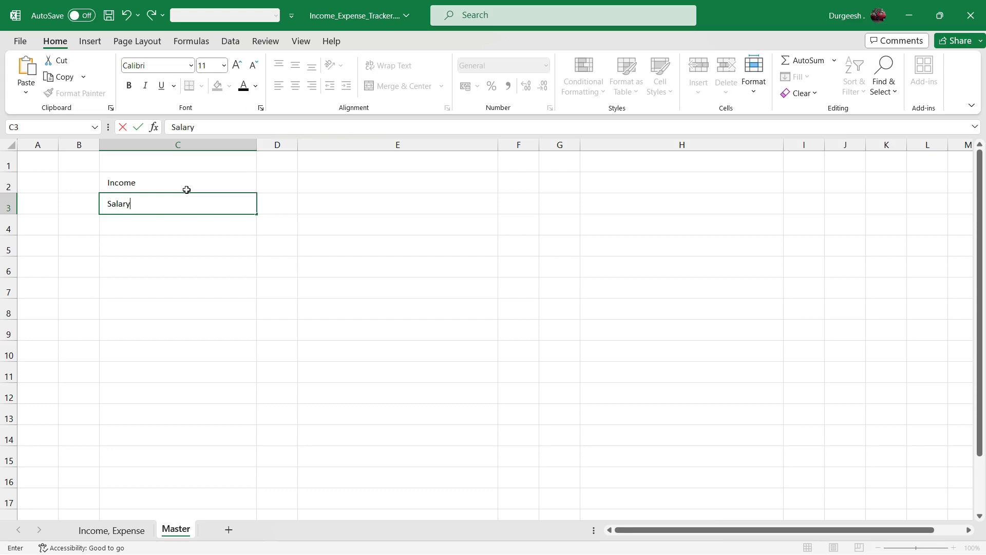
key(Return)
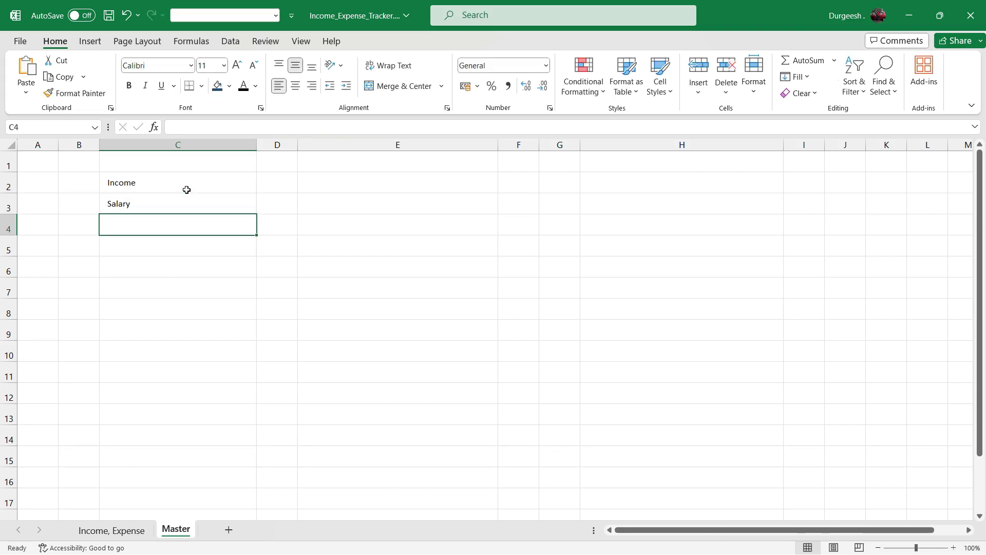
Continue the Income list in C4 to C6 with FreeLancing, Youtube and Aff.Marketing
text(FreeL)
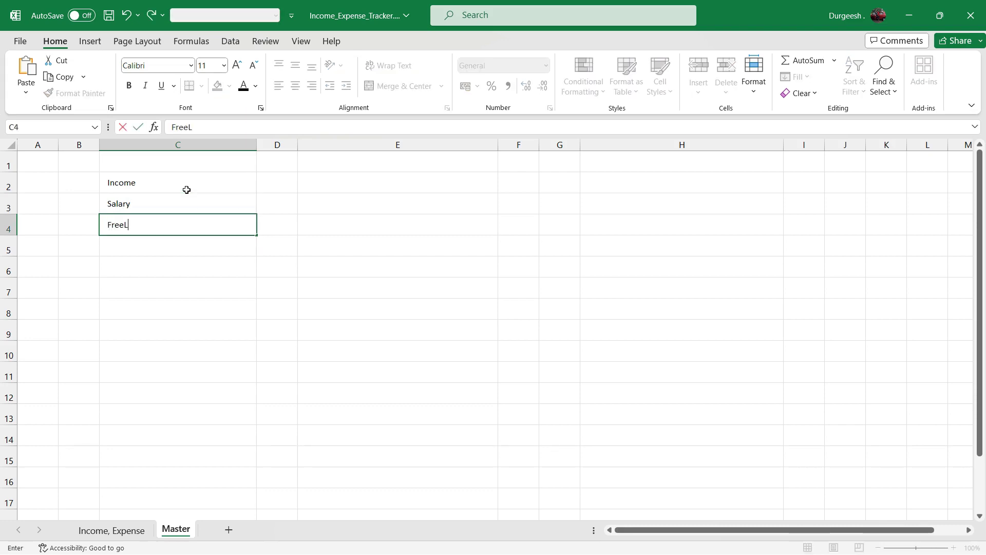
text(ancing)
key(Return)
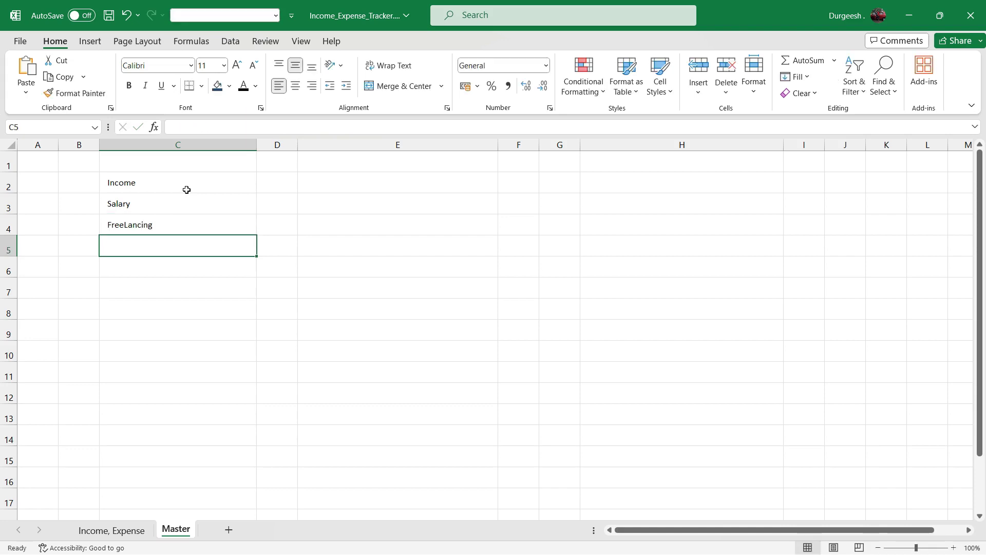
text(Youtube)
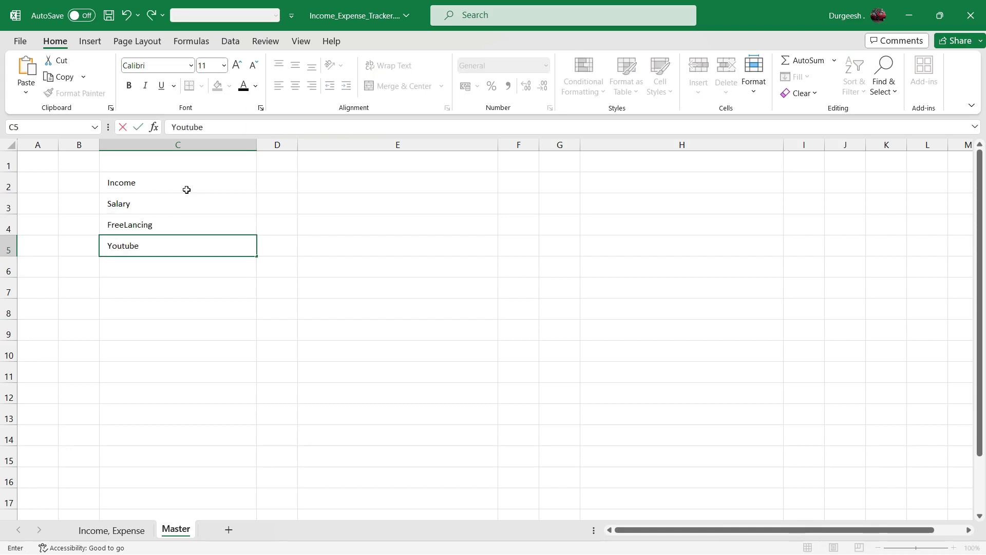
key(Return)
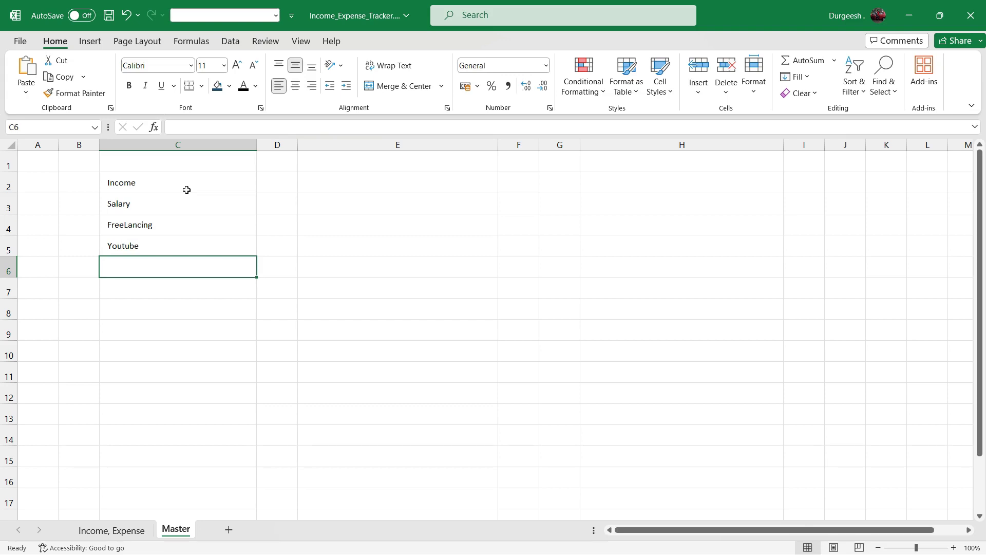
text(Aff.)
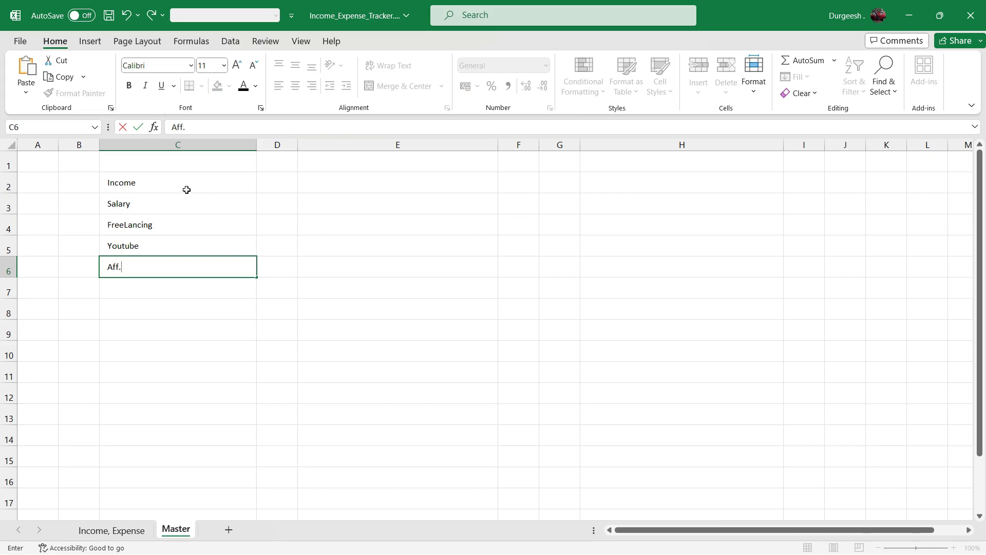
text(Marketing)
key(Return)
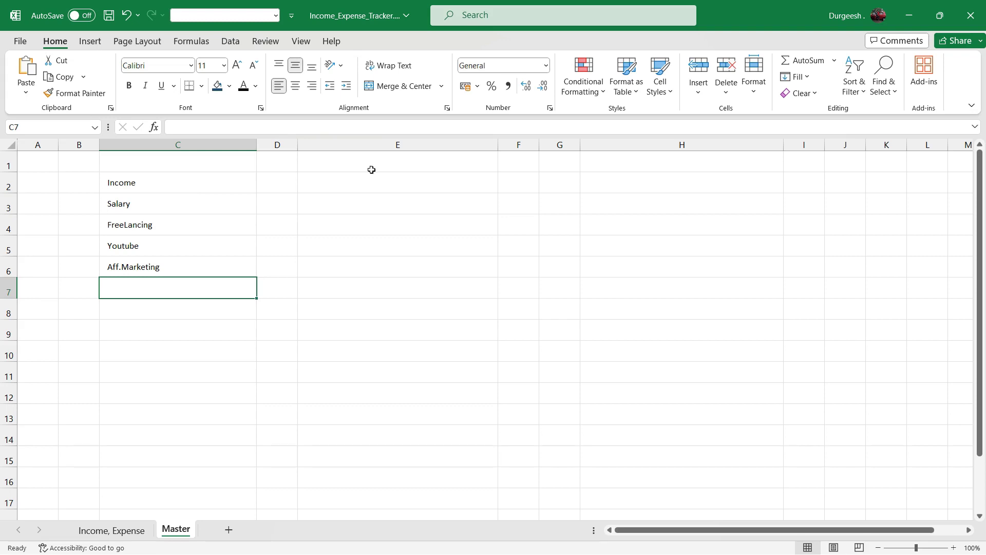
Enter the heading Expense in E2 with Home EMI and Car EMI in the two cells below it
click(338, 181)
text(Expense)
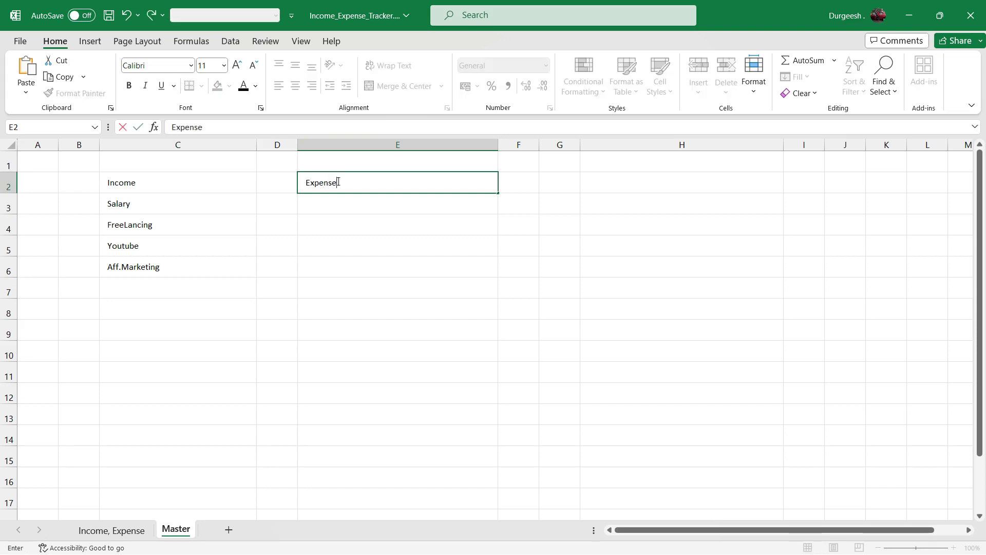
key(Return)
text(Ho)
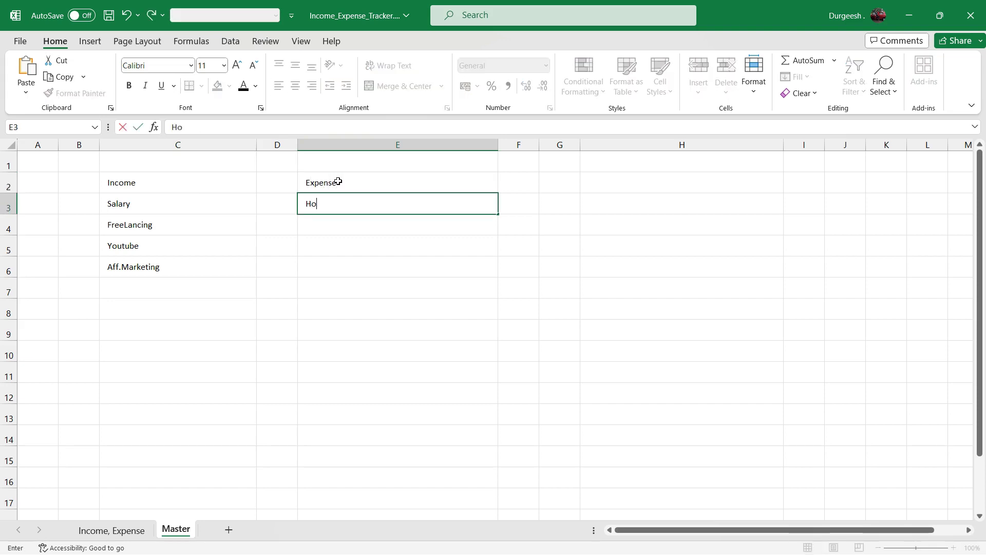
text(me EMI)
key(Return)
text(C)
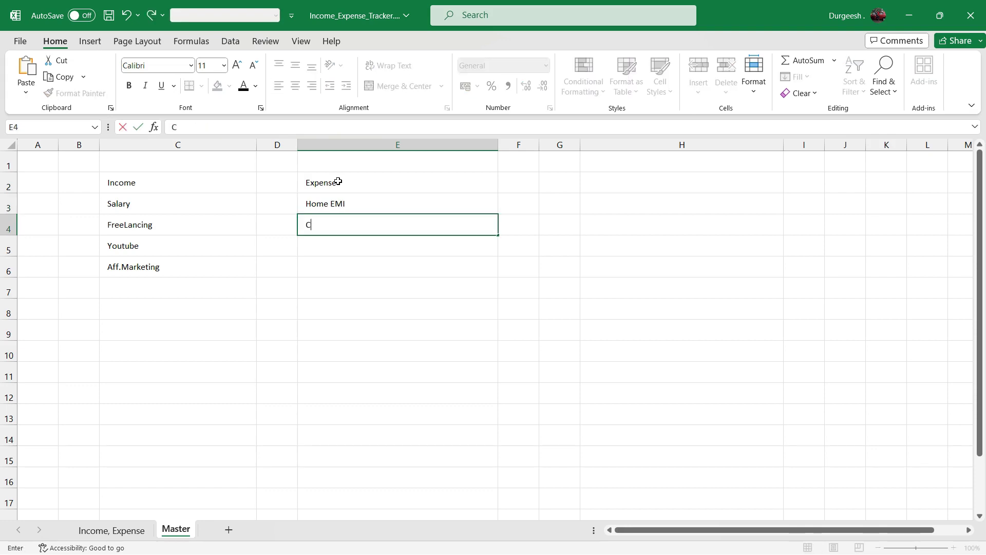
text(ar EMI)
key(Return)
Continue the Expense list in E5 to E8 with Grocery, Fuel, Entertainment and Shopping
text(Grocery)
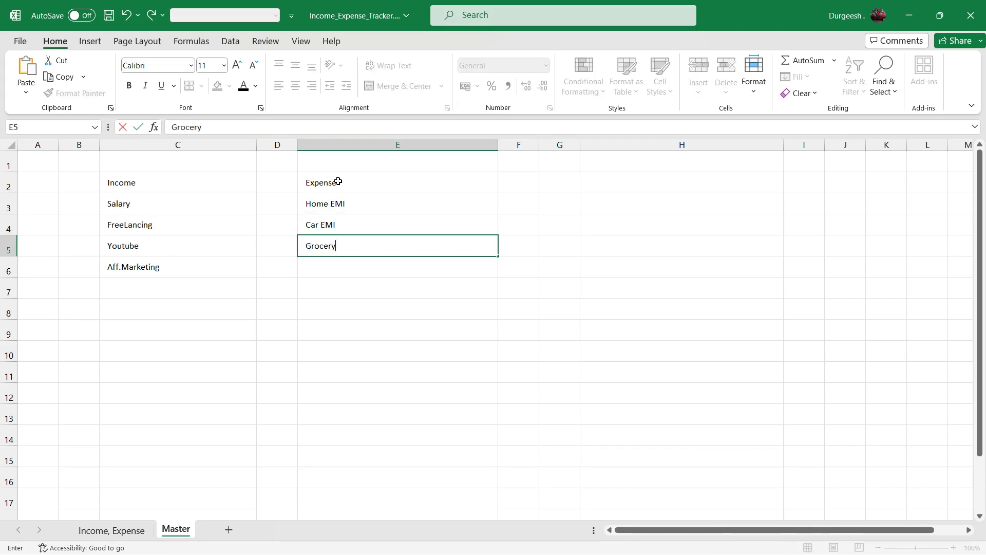
key(Return)
text(Fuel)
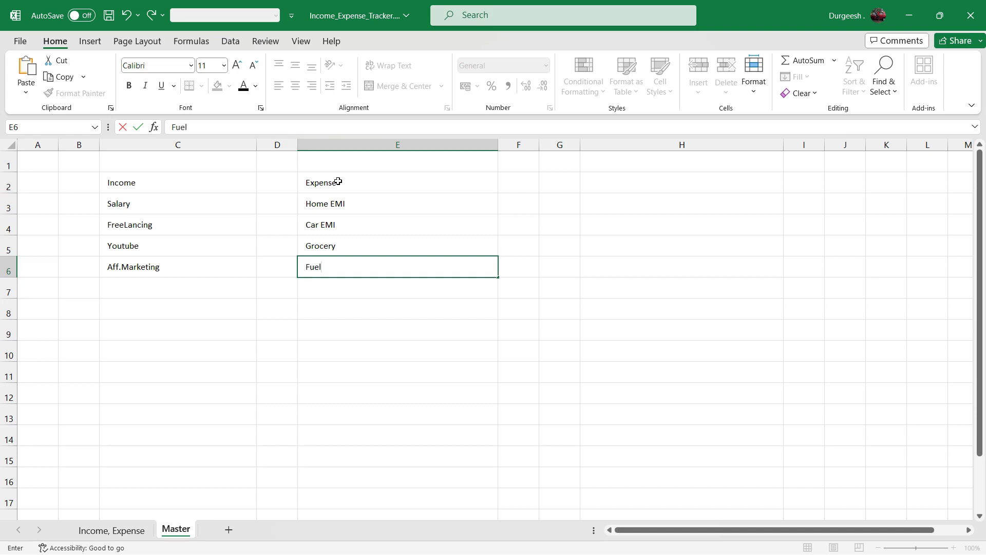
key(Return)
text(Enter)
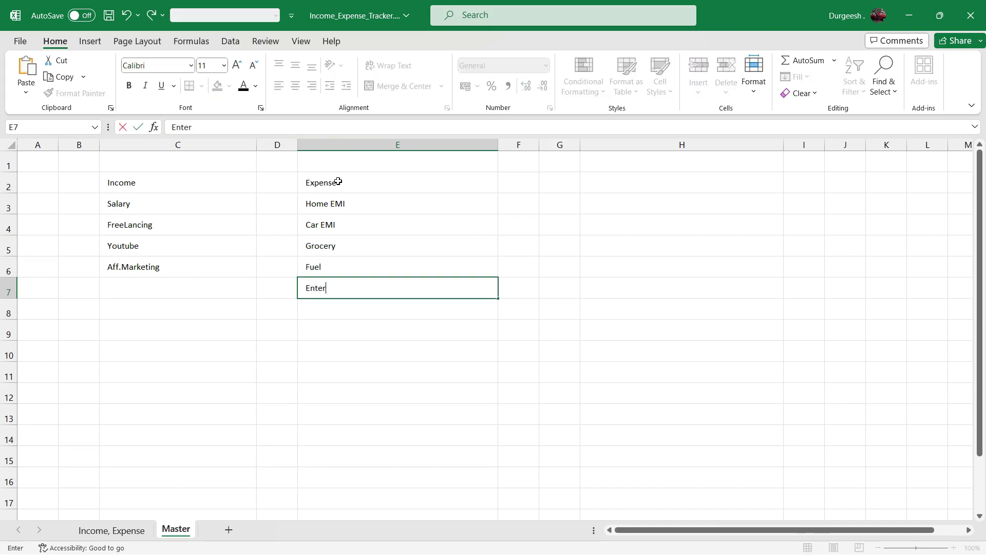
text(tainment)
key(Return)
text(S)
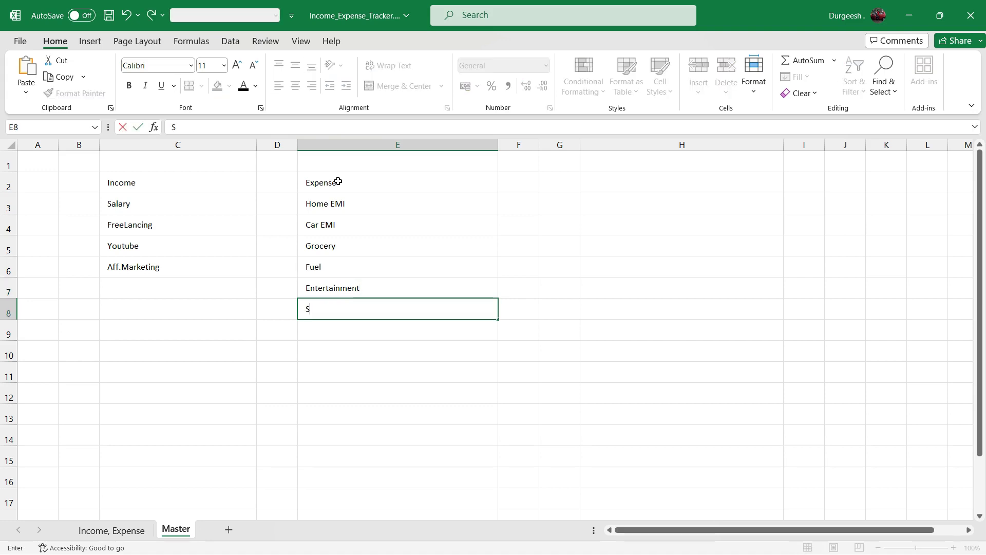
text(hopping)
key(Return)
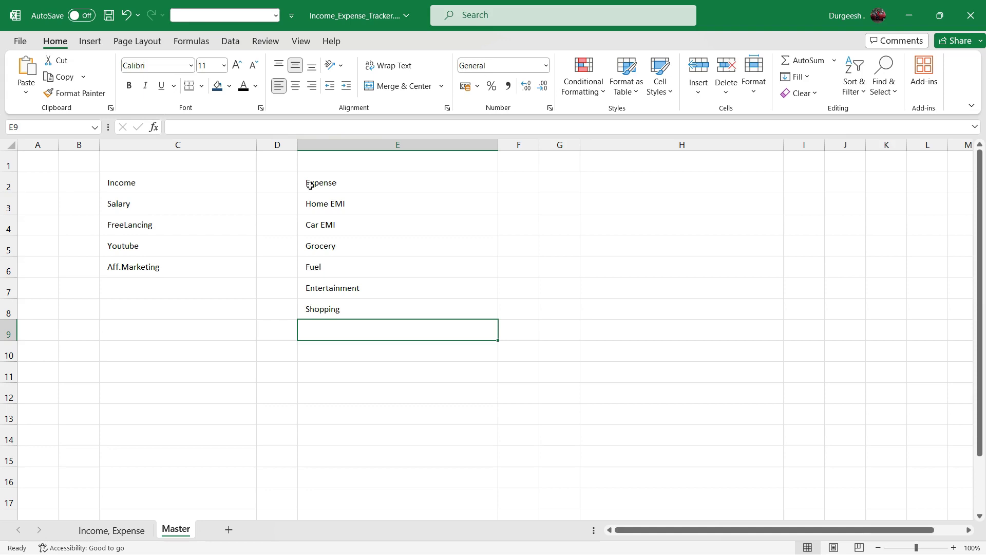
Convert the Income list in C2:C6 into a table with its first row as header
click(153, 182)
drag(153, 182, 136, 262)
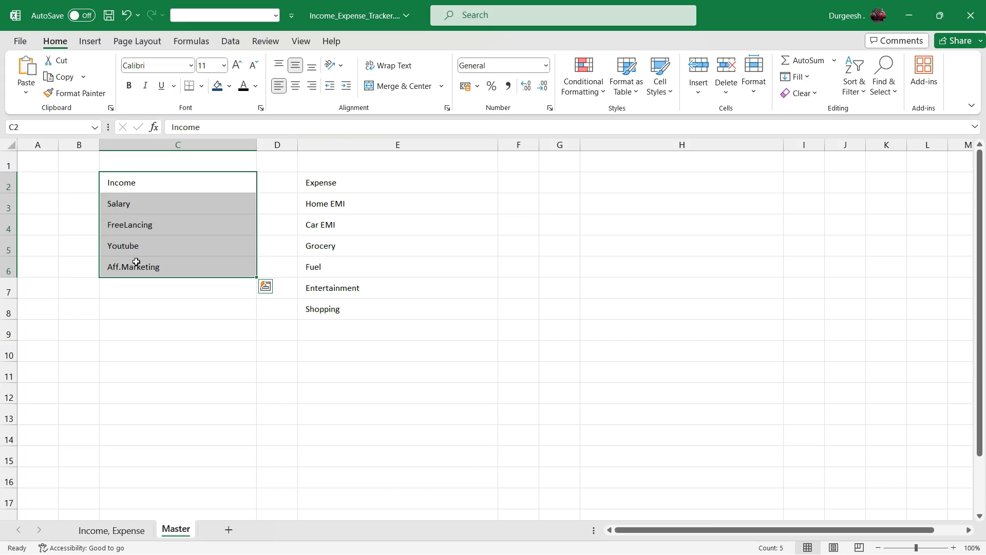
key(ctrl+t)
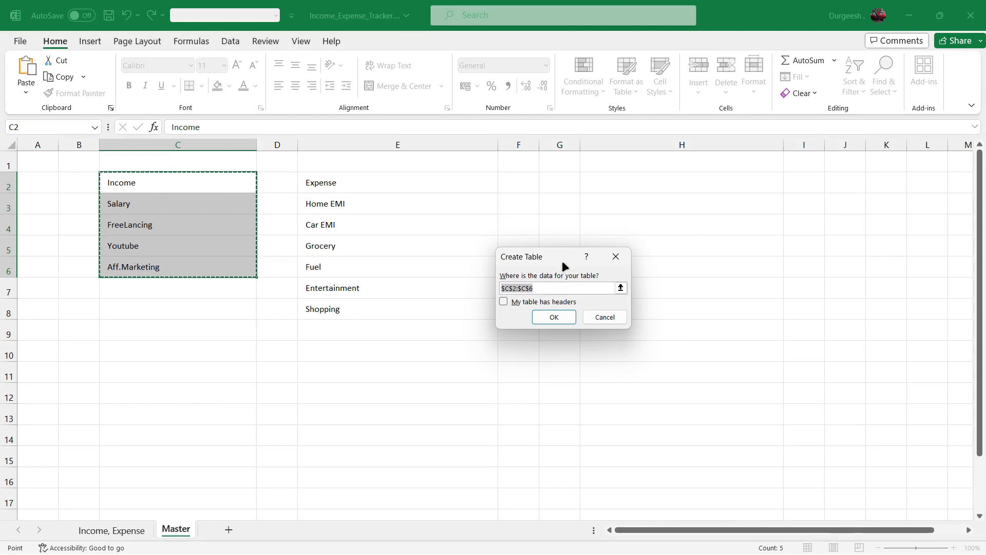
drag(560, 259, 424, 211)
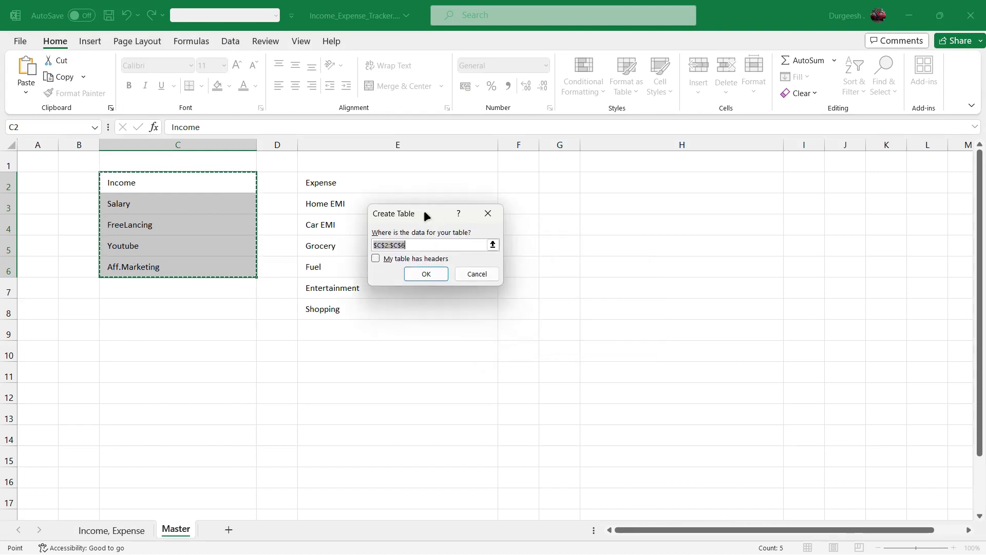
click(380, 252)
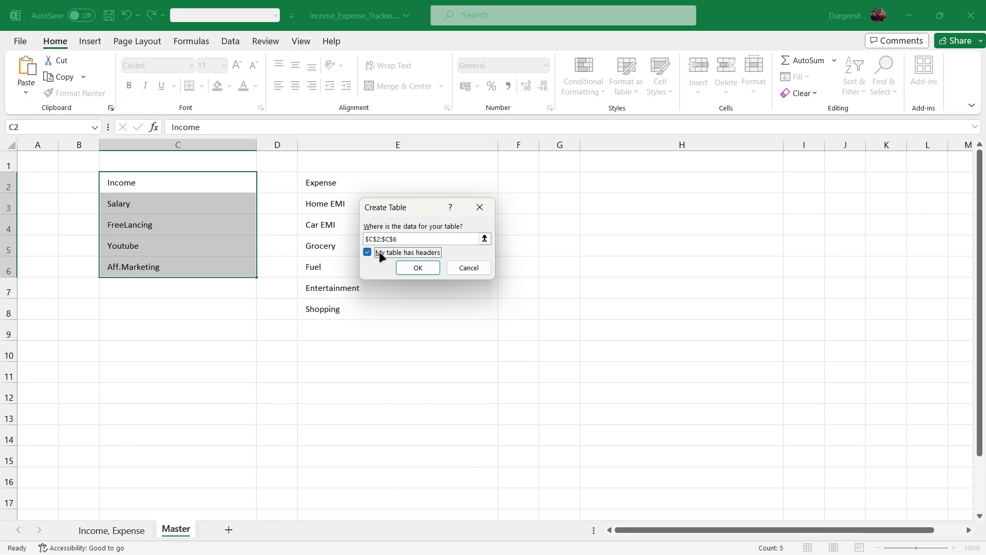
click(418, 268)
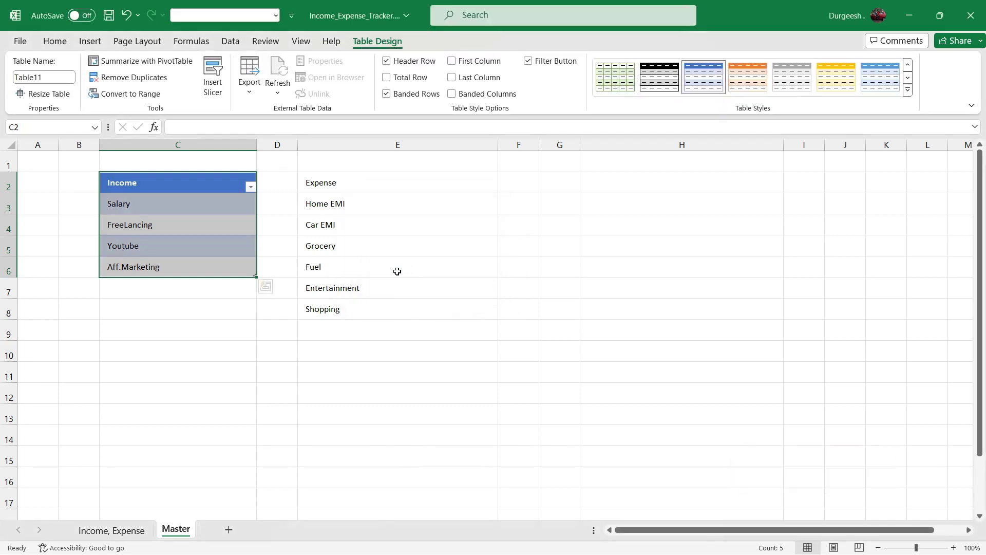
Turn off banded rows and the filter button for the Income table, and select its range C2:C6
click(387, 93)
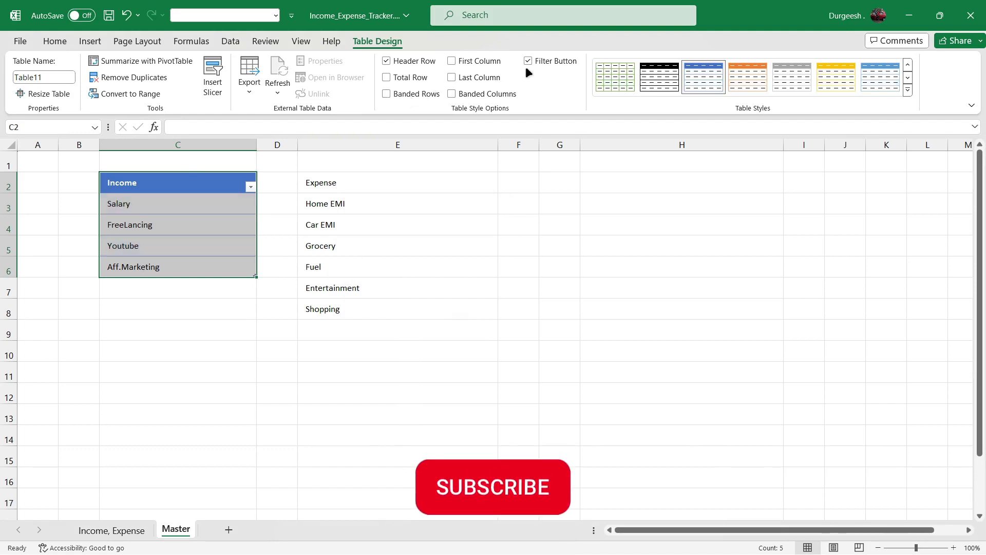
click(528, 61)
drag(180, 185, 172, 258)
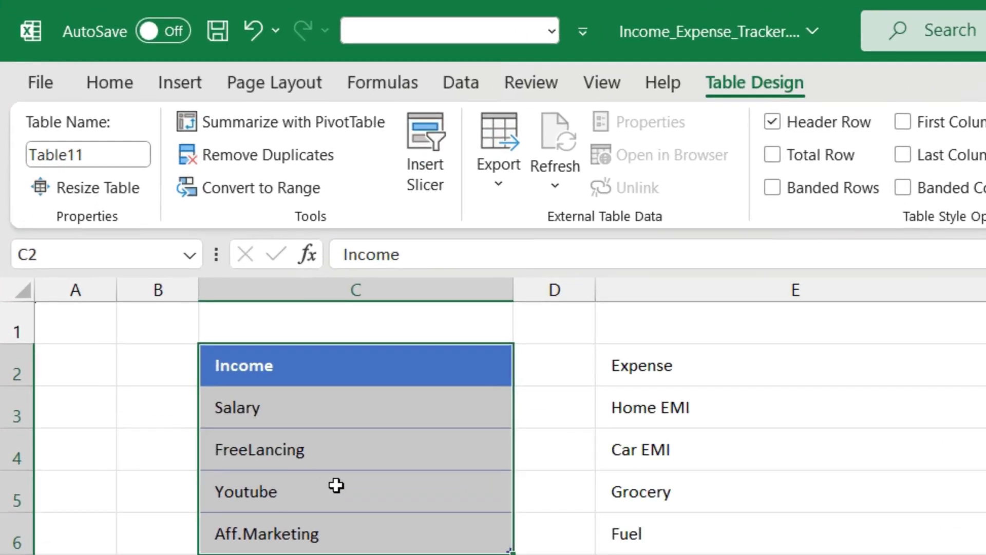
Rename the table holding the income categories as Income
click(108, 158)
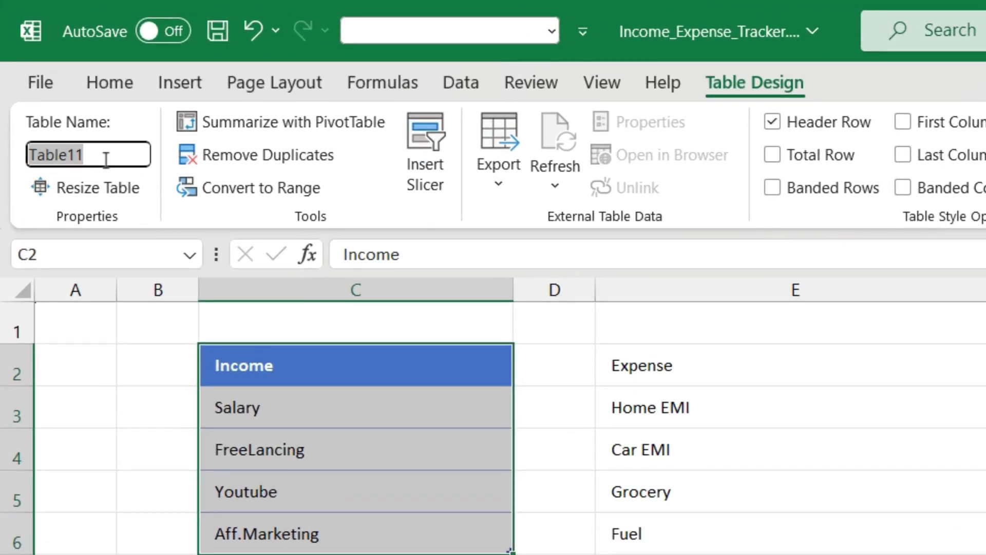
text(Income)
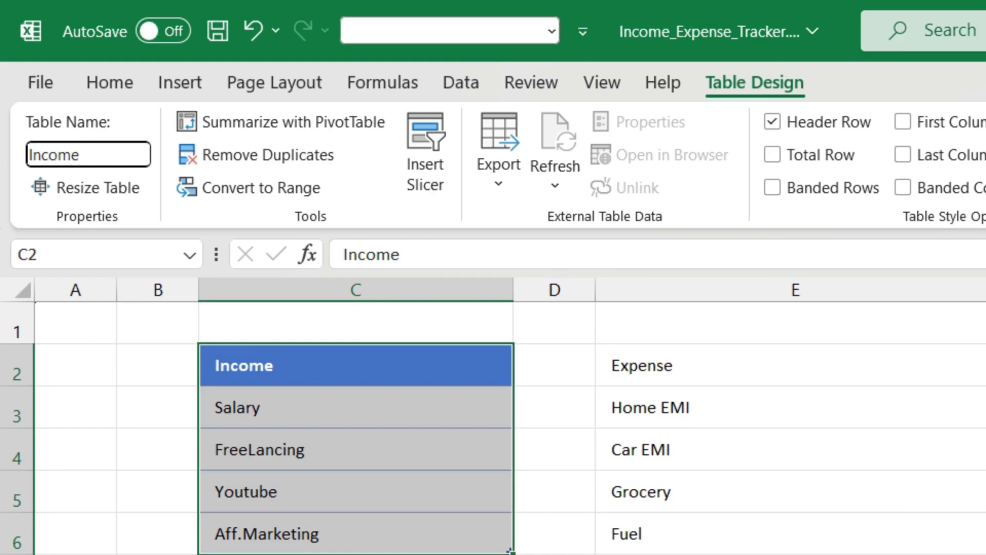
key(Return)
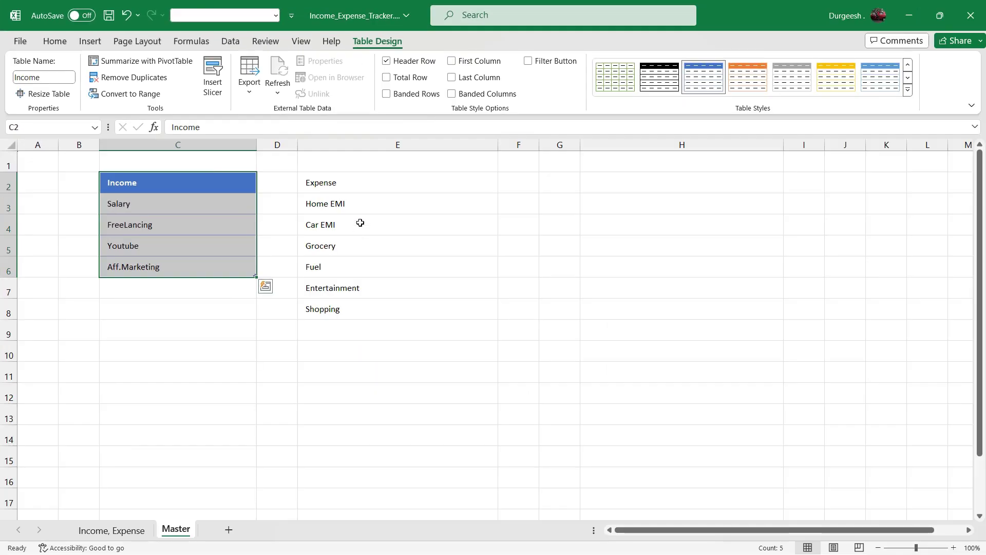
Convert the Expense list in E2:E8 into a table with headers, with banded rows and the filter button turned off
drag(333, 179, 334, 308)
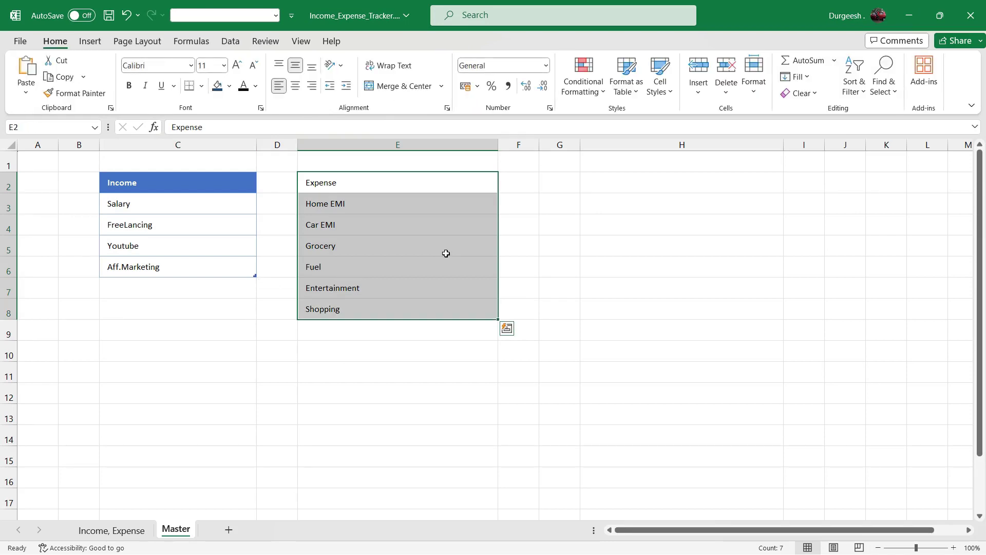
key(ctrl+t)
click(384, 252)
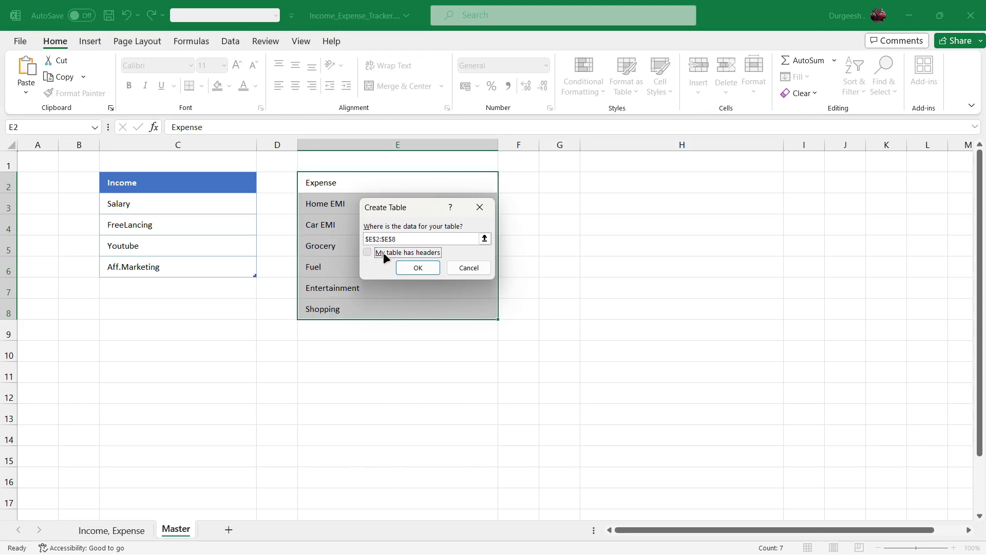
click(416, 268)
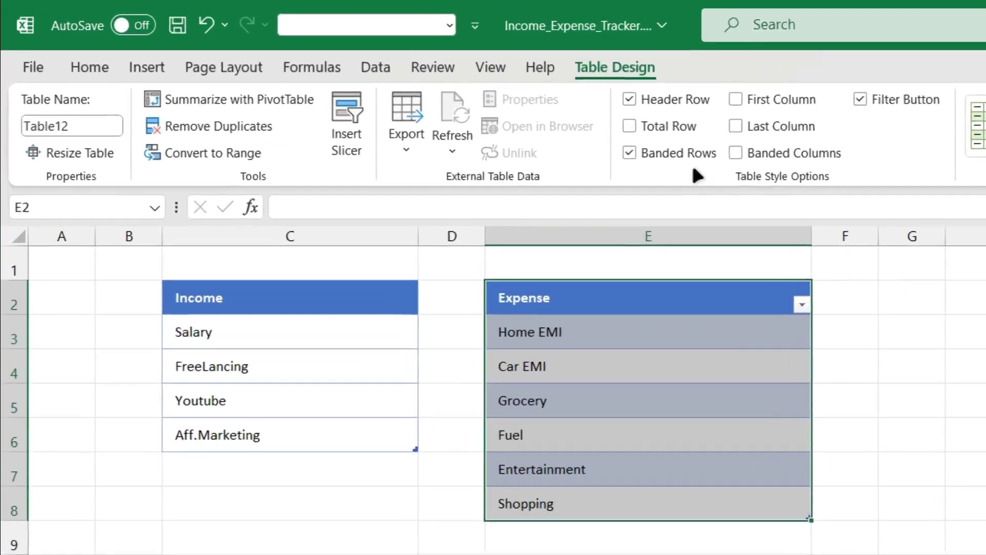
click(680, 153)
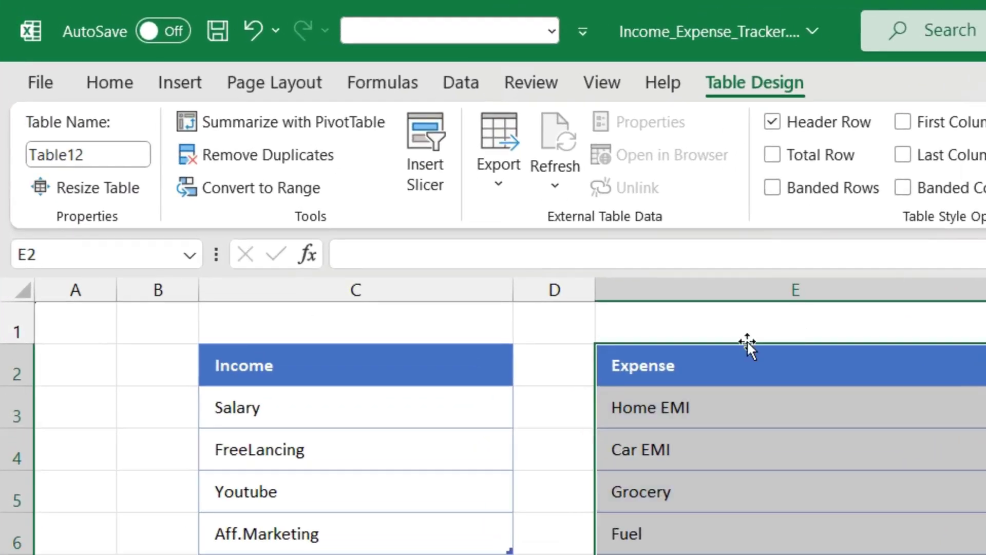
Rename the table holding the expense categories as Expense
click(95, 153)
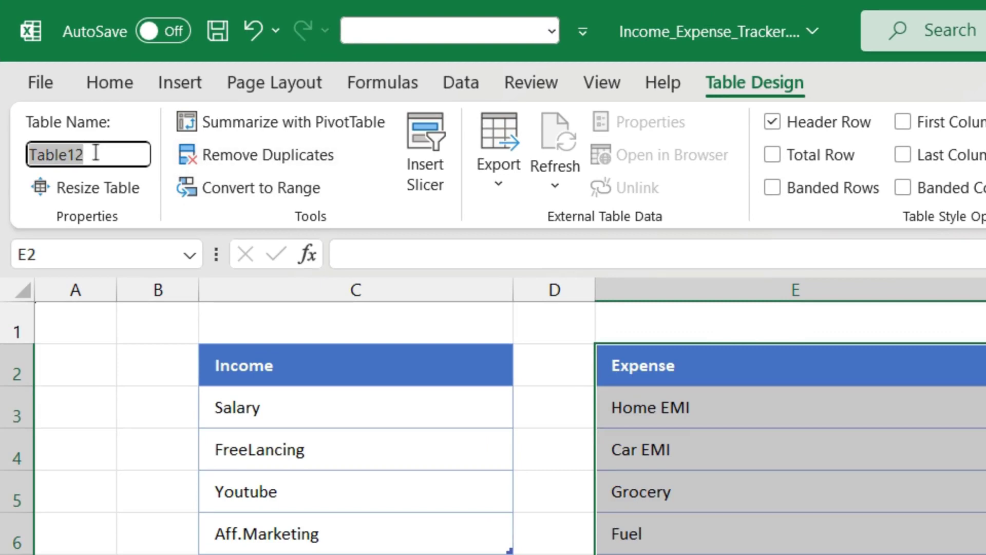
text(Expense)
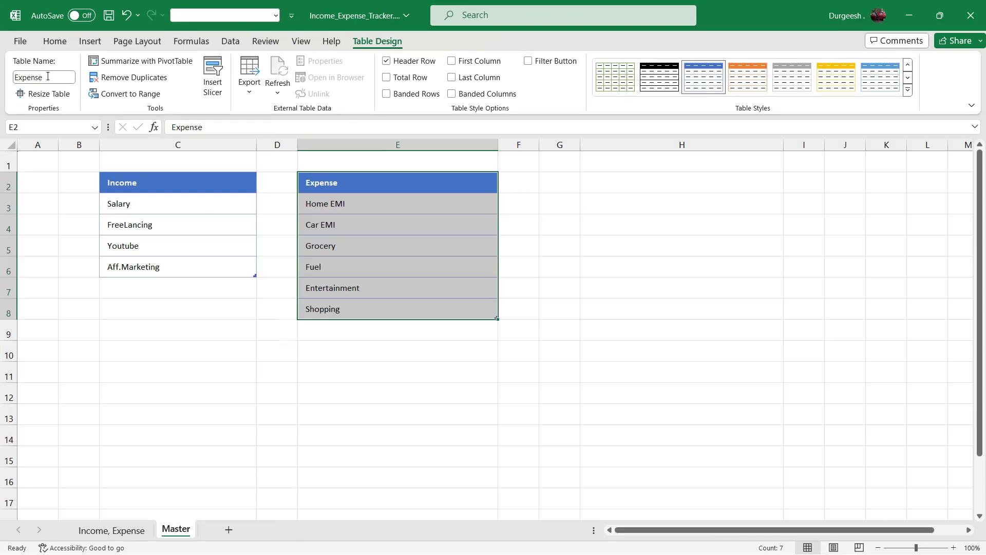
click(559, 218)
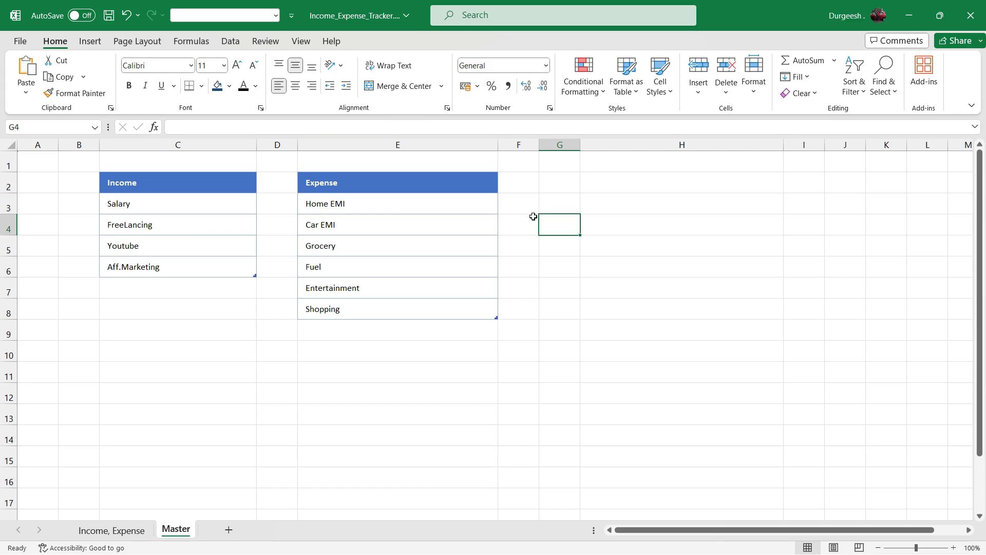
Enter Income in H2 and the formula =INDIRECT(H2) in H3 to list that table's categories
click(626, 186)
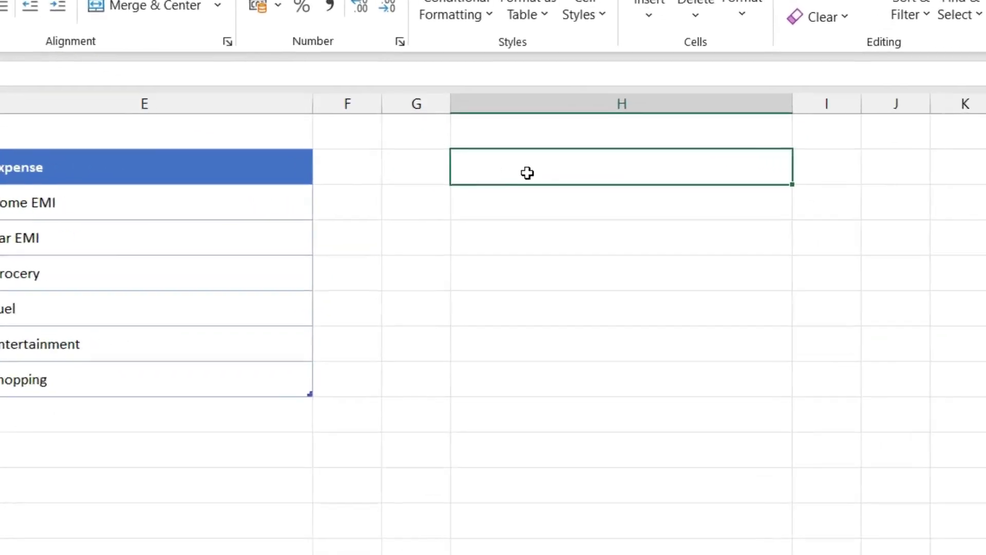
text(Income)
key(Return)
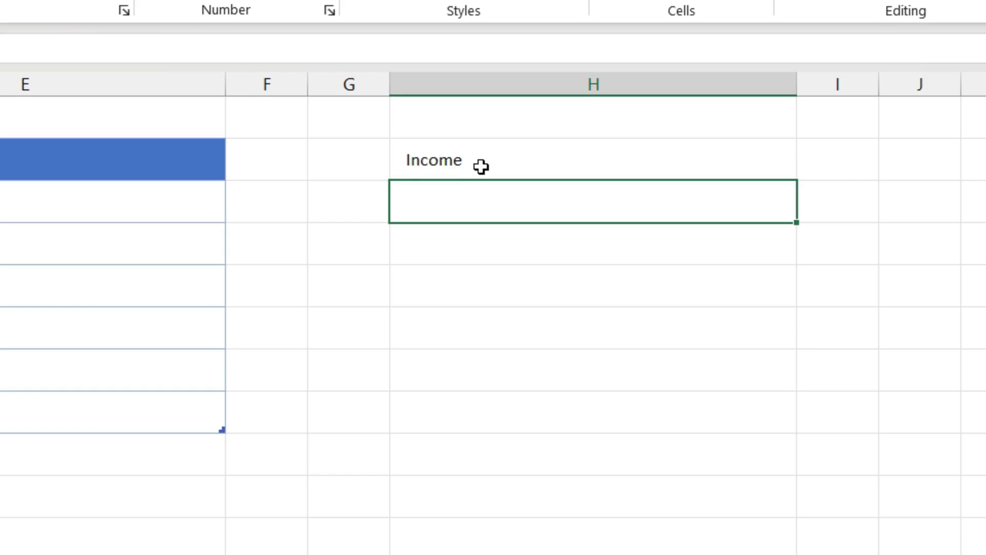
text(=indire)
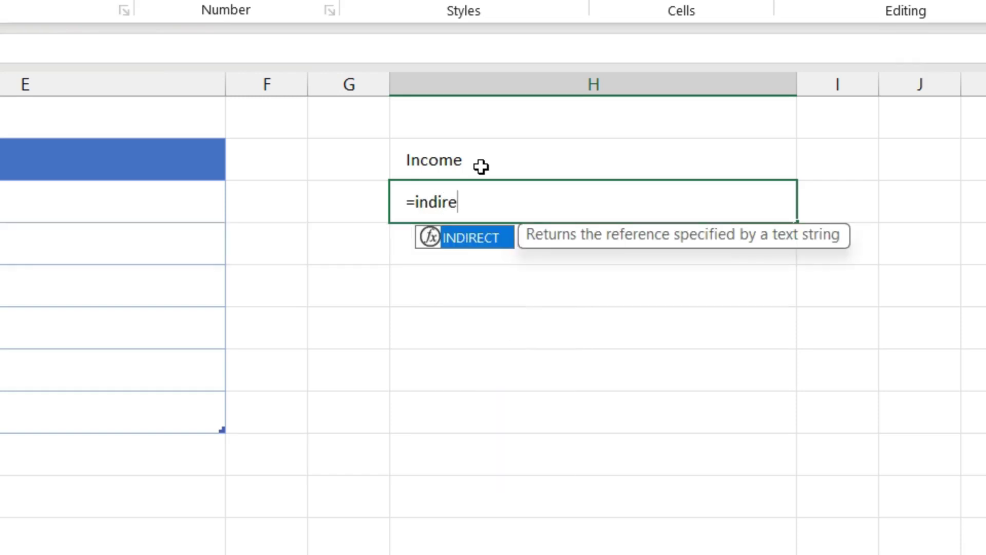
key(Tab)
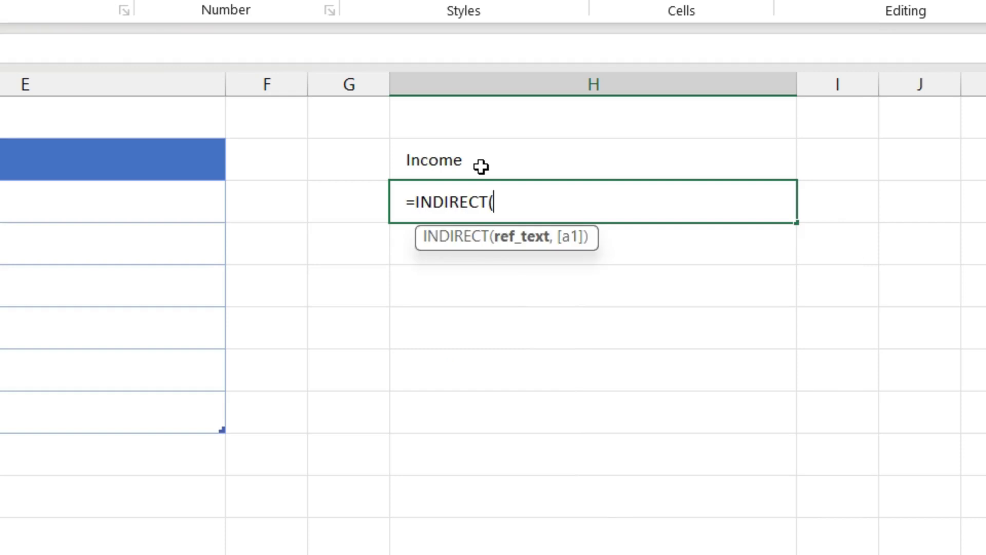
click(462, 157)
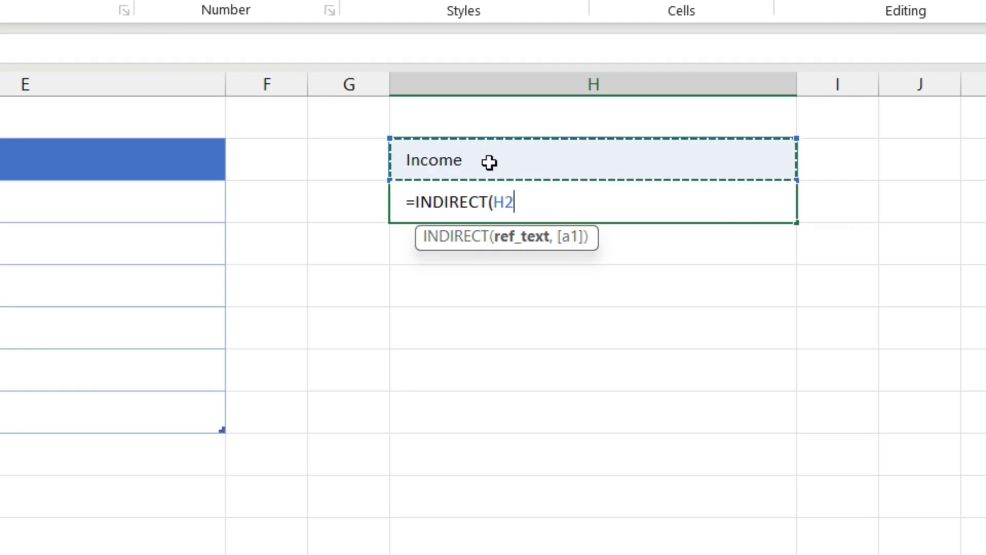
text())
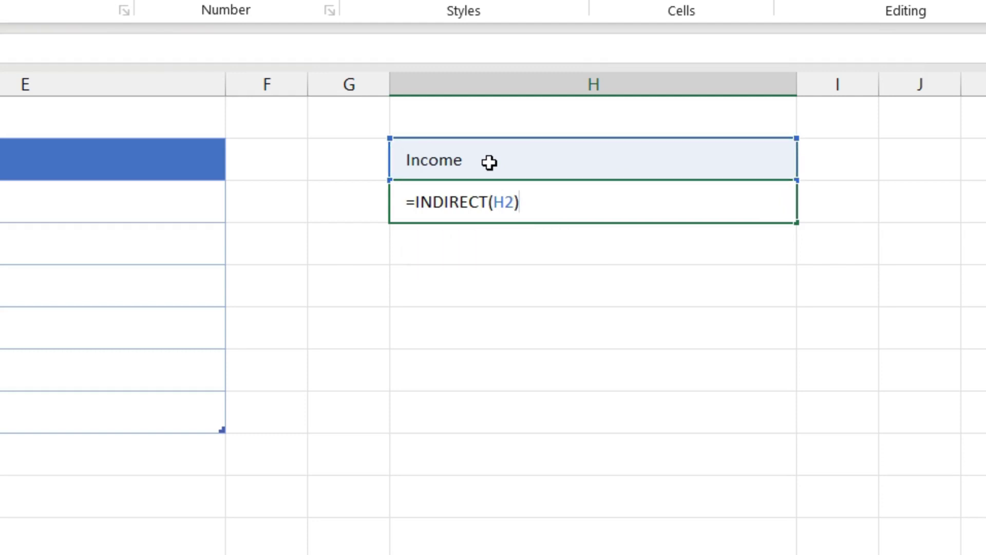
key(Return)
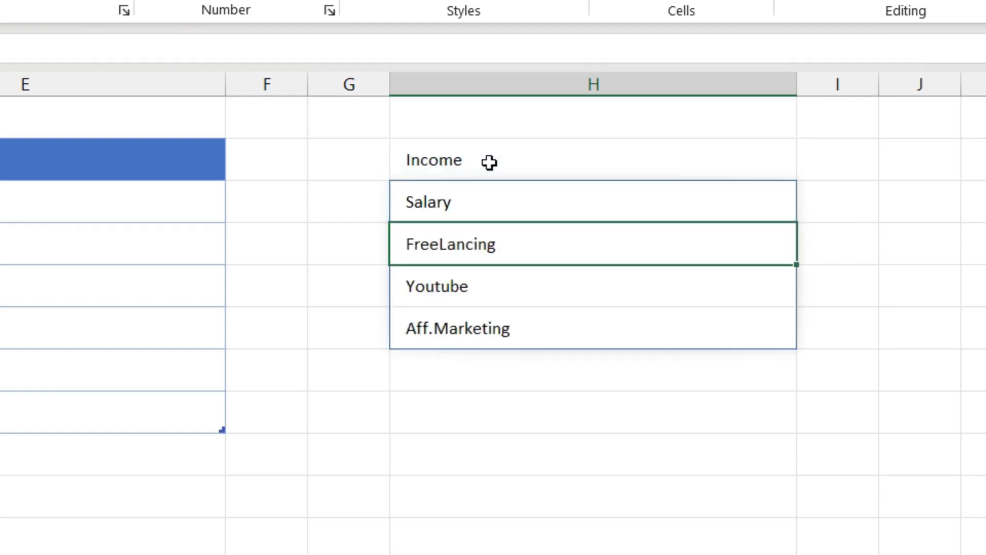
drag(443, 203, 441, 318)
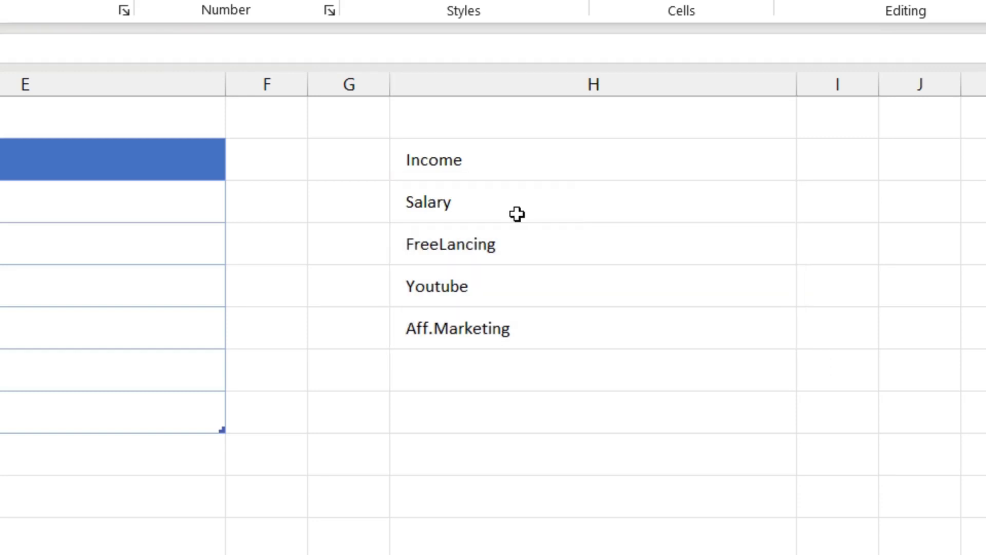
Change H2 to Expense and compare the list produced by the INDIRECT formula with the Expense table
click(486, 164)
text(Expense)
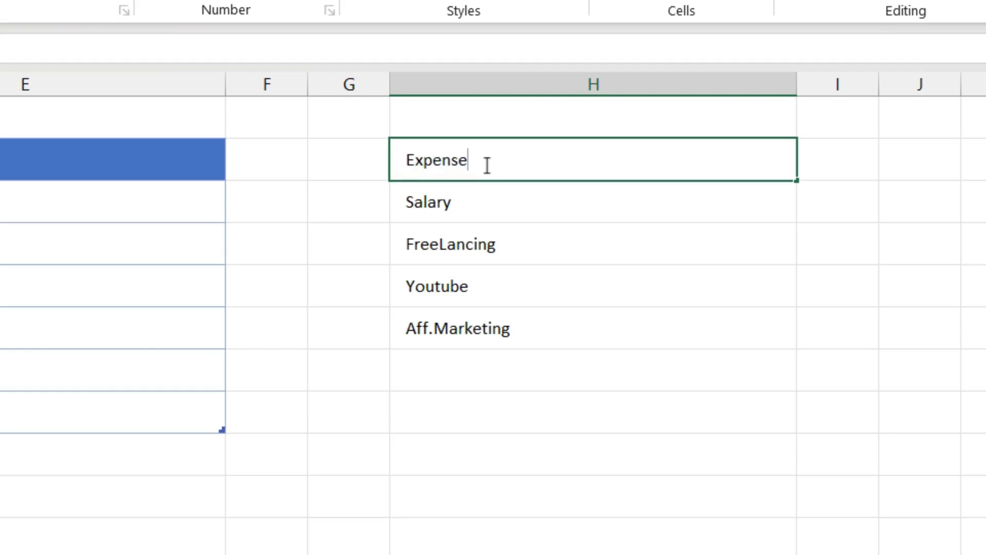
key(Return)
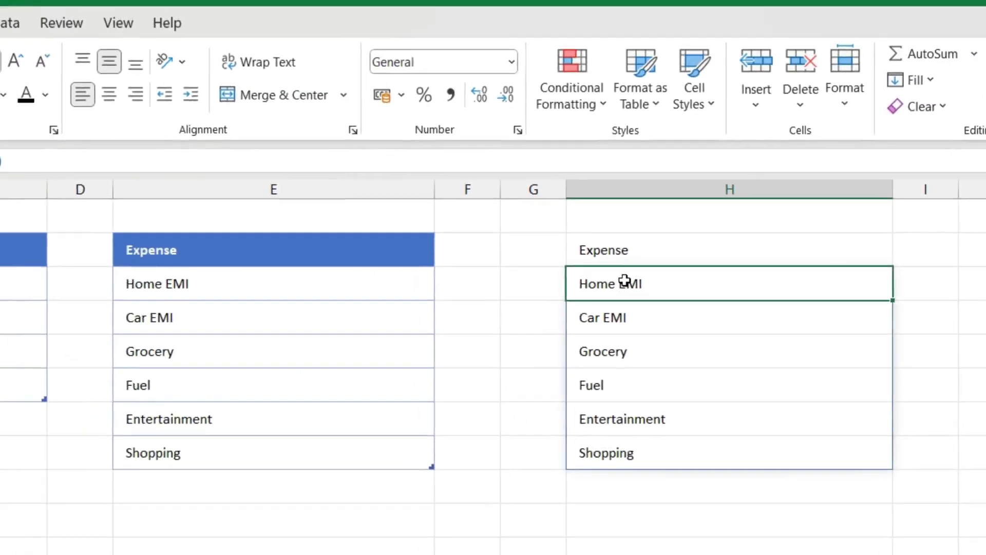
drag(460, 198, 436, 400)
drag(271, 301, 263, 460)
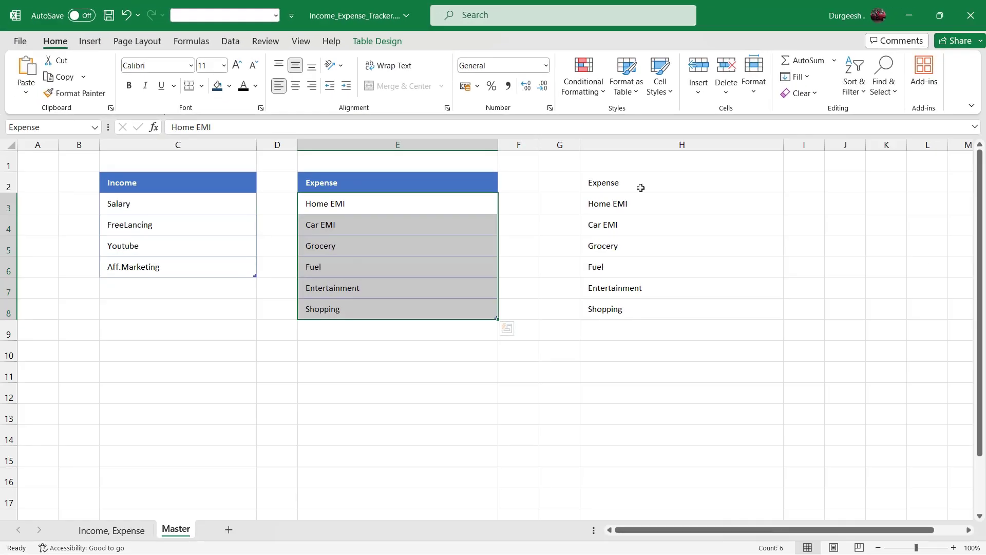
click(686, 308)
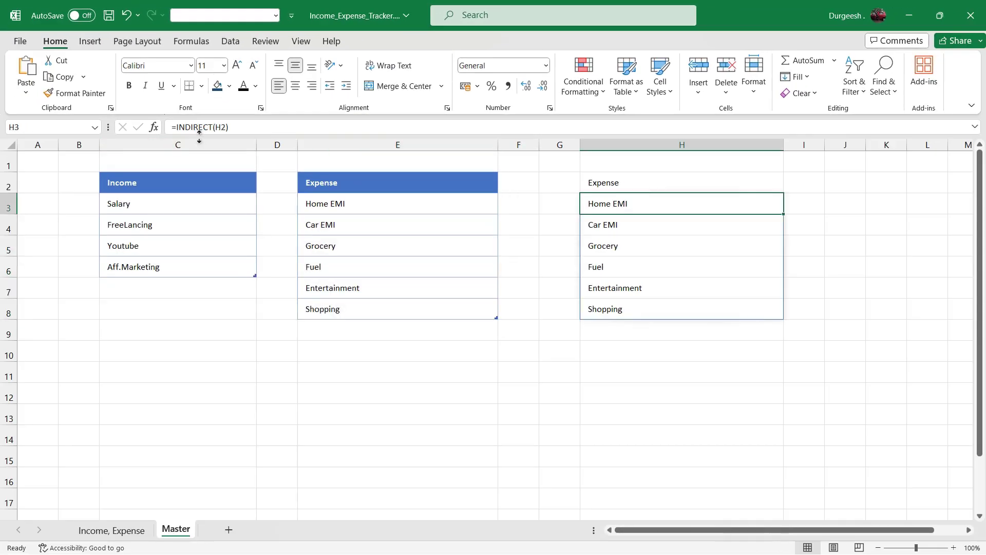
click(630, 182)
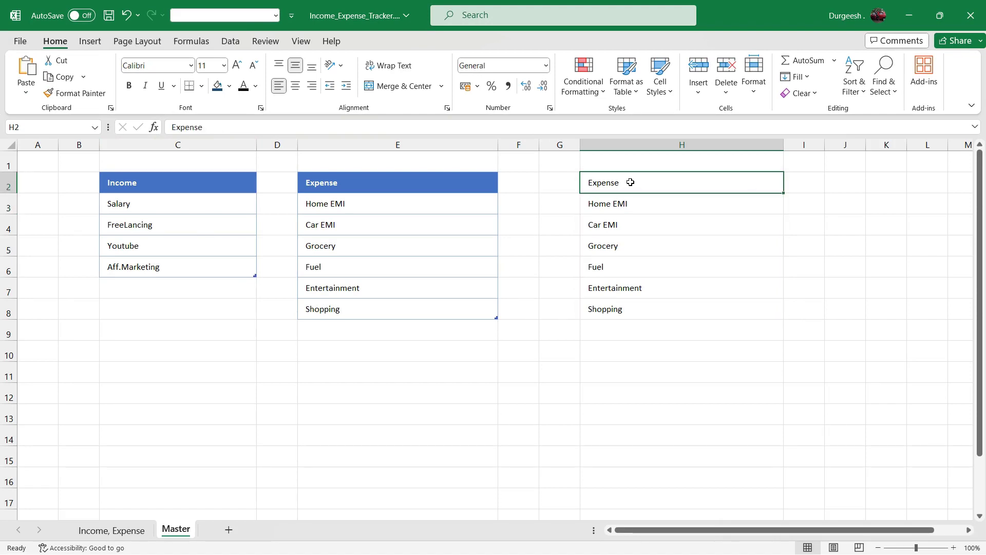
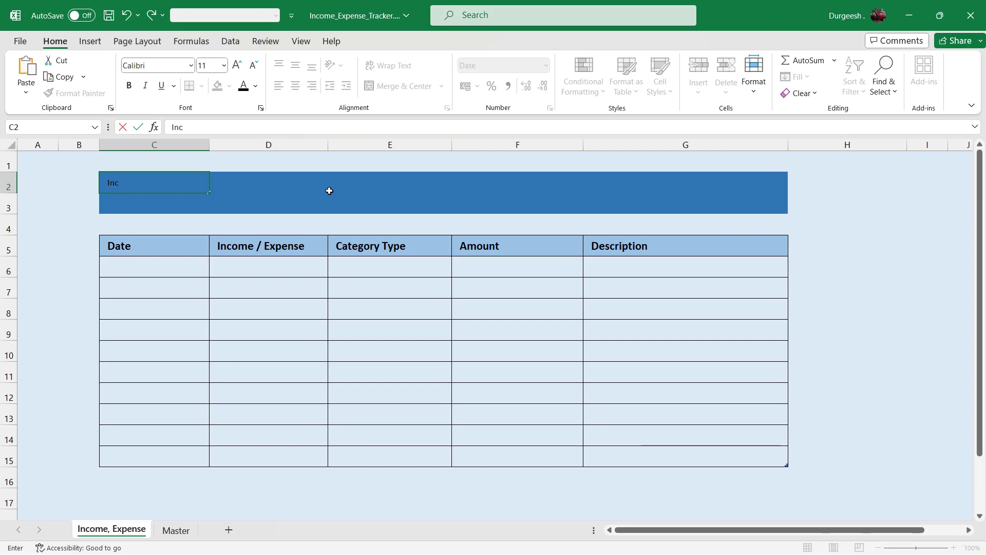
Enter the banner labels Income in C2, Expense in D2 and Balance in E2 on the Income, Expense sheet
text(ome)
key(Return)
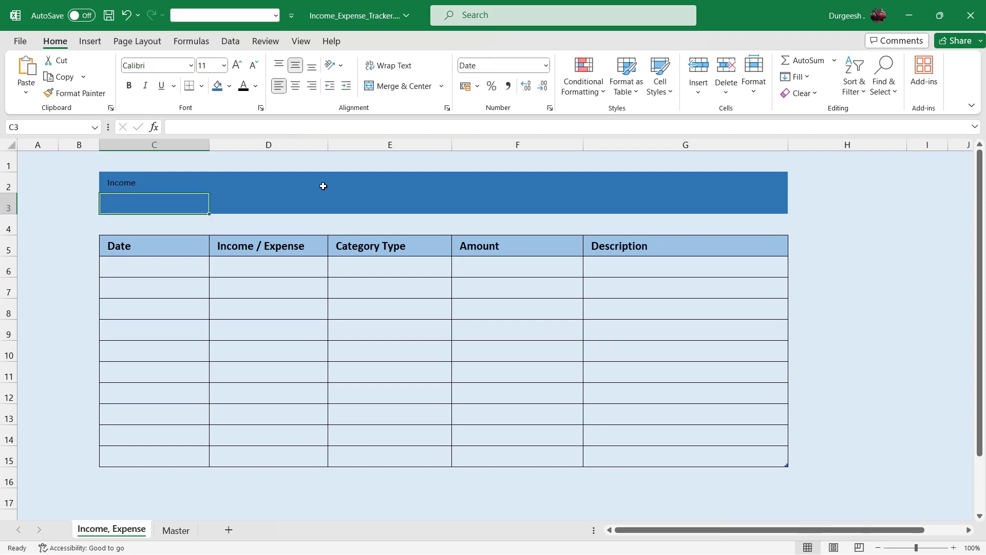
click(260, 184)
text(Exp)
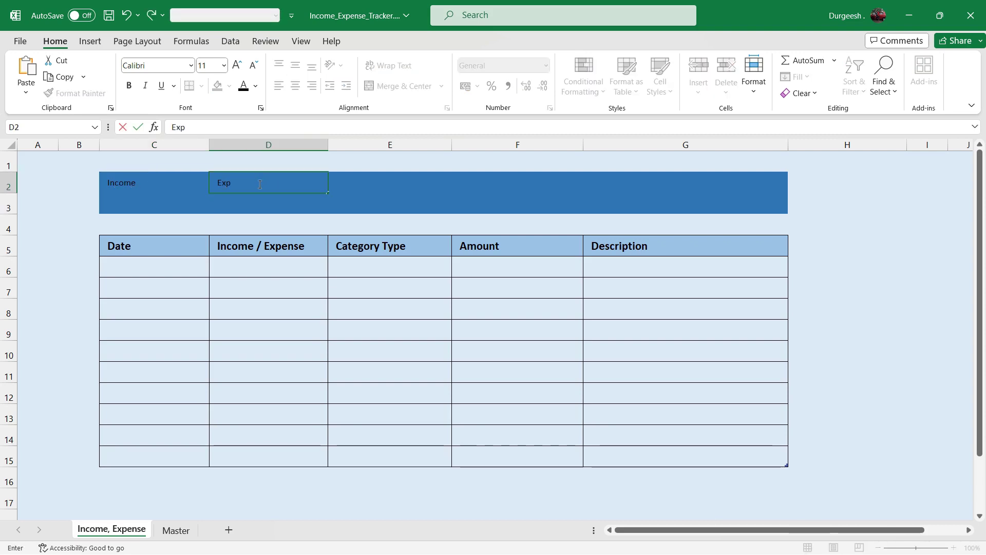
text(ense)
key(Return)
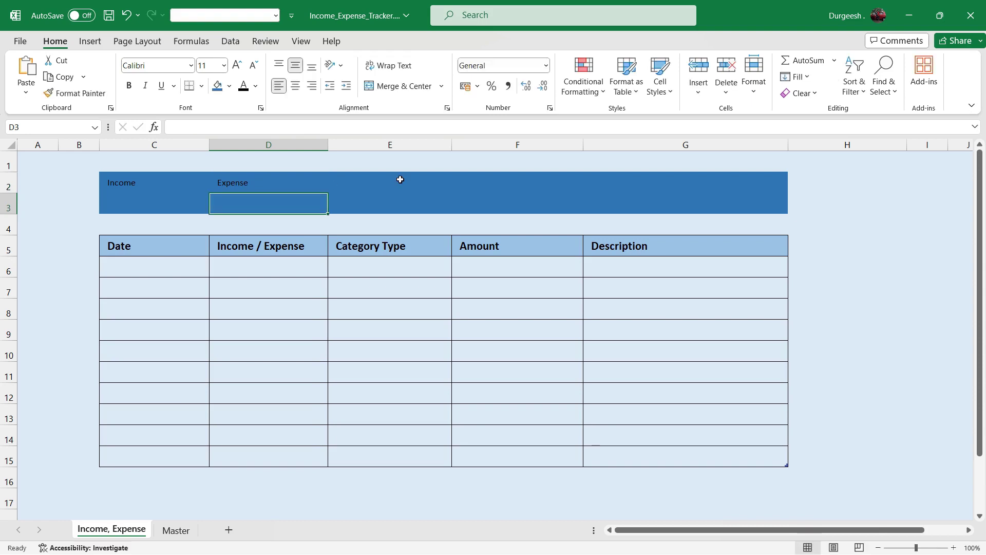
click(390, 182)
text(Bal)
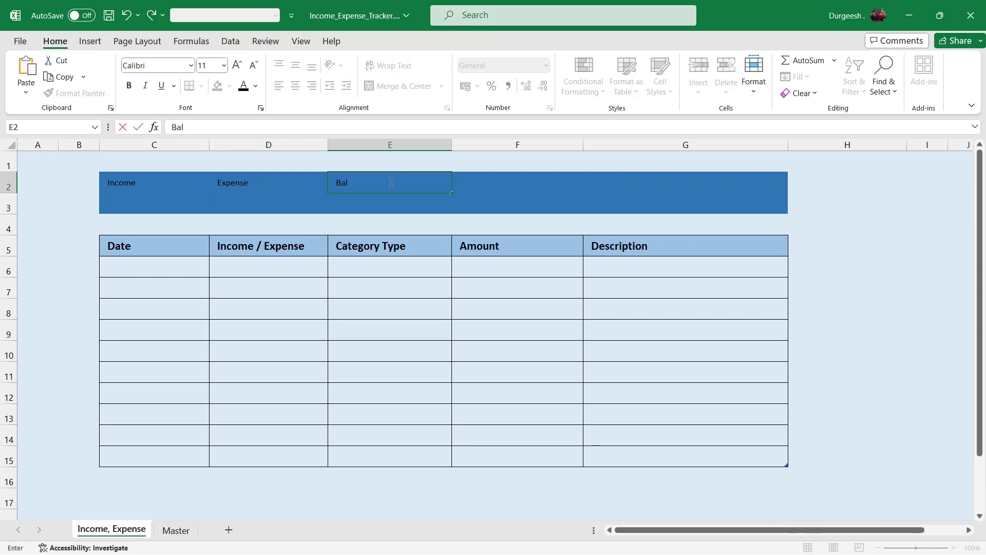
text(ance)
key(Return)
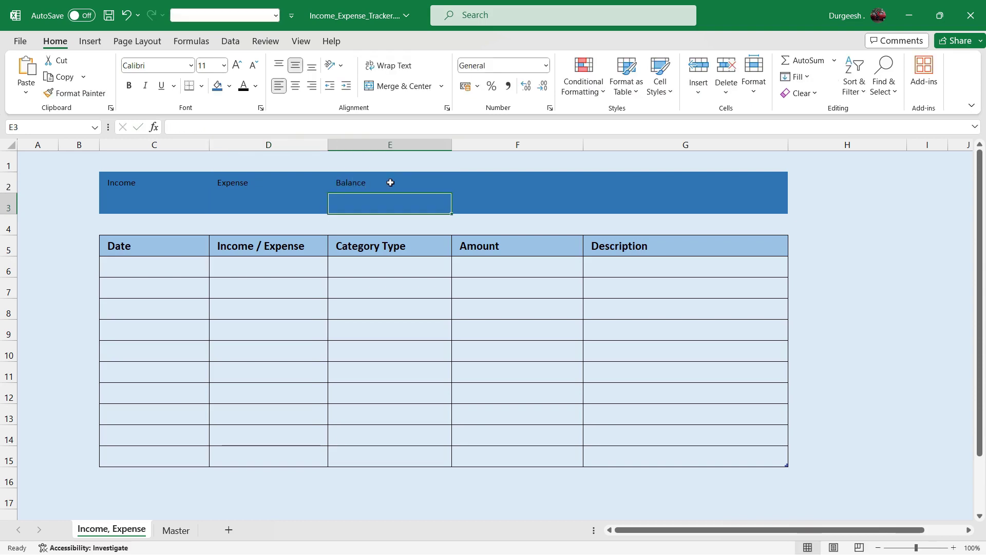
Enter the title Income Expense Tracker in F2 and the label "Month :" in F3
click(483, 183)
text(Income Ex)
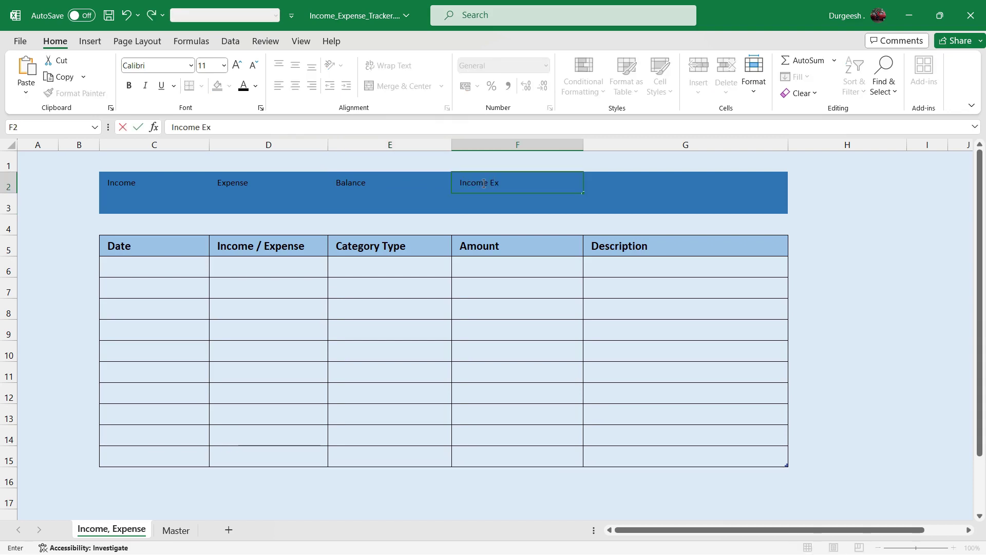
text(pense Tracker)
key(Return)
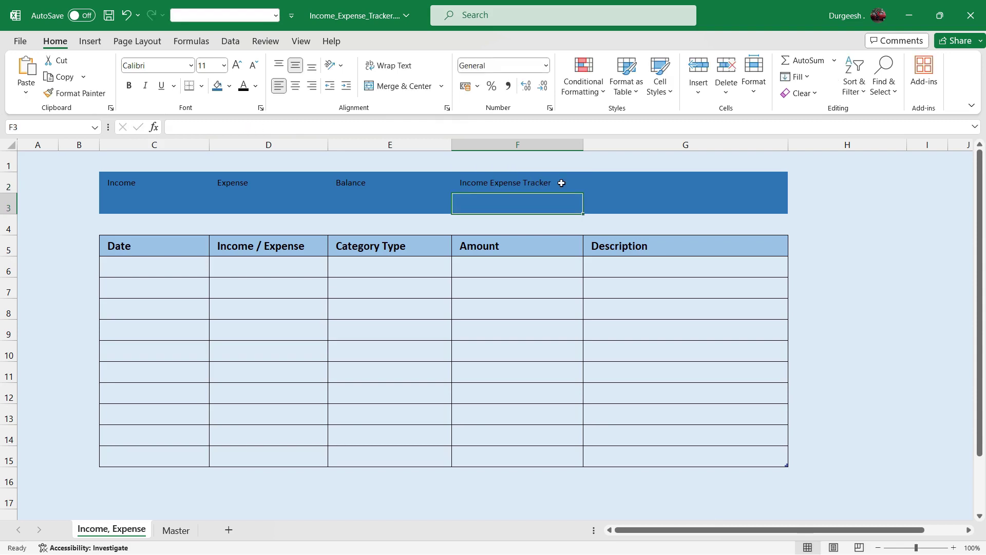
text(Mo)
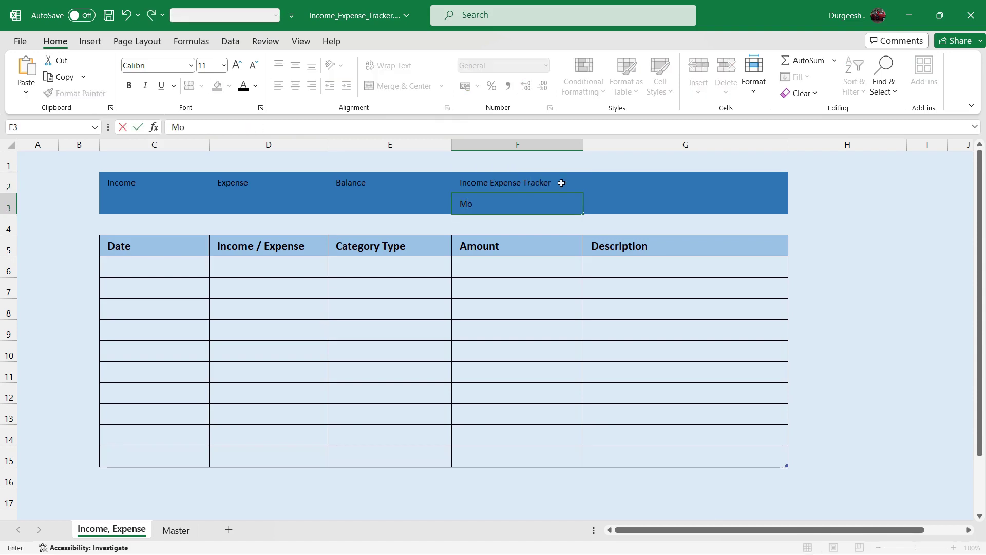
text(nth :)
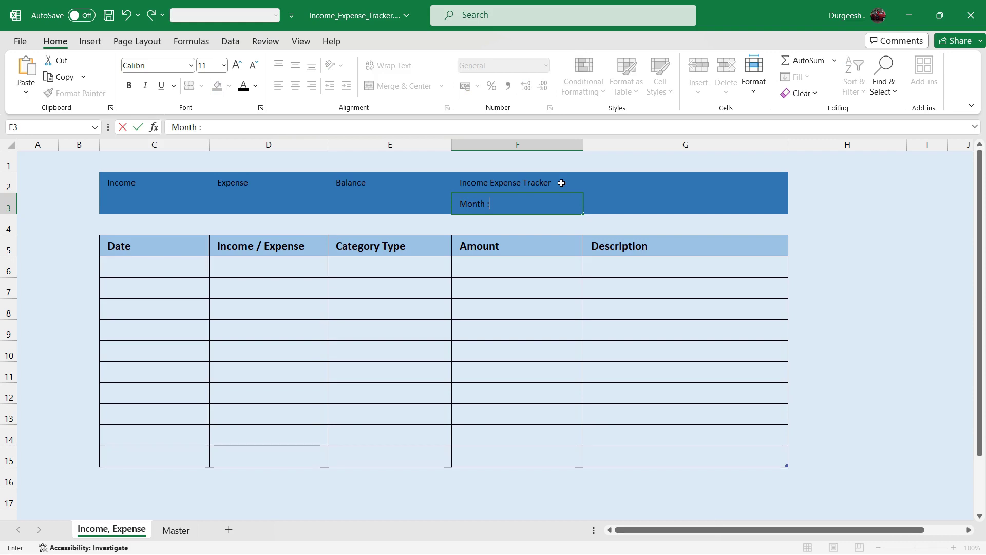
key(Return)
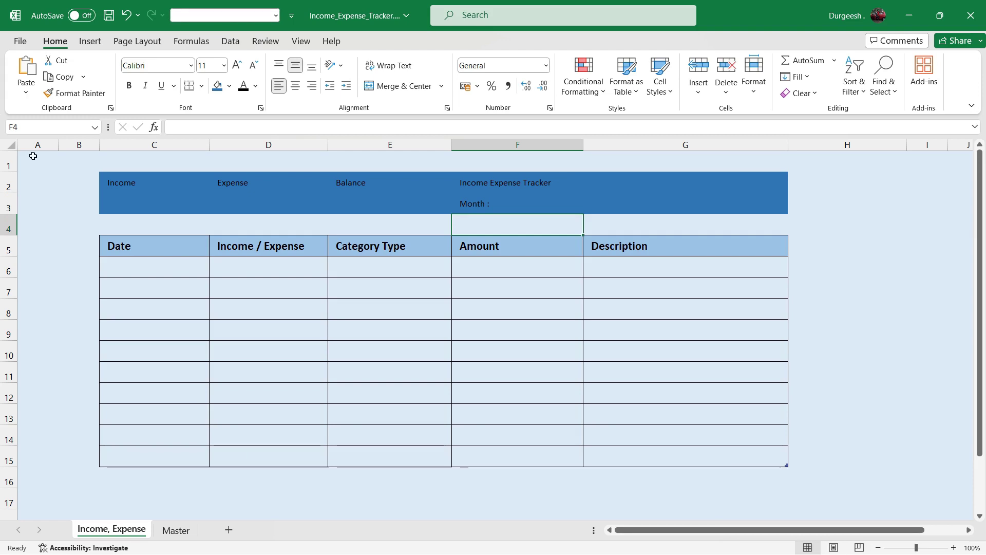
Make the text in the banner range C2:G3 bold
drag(116, 183, 643, 208)
click(129, 85)
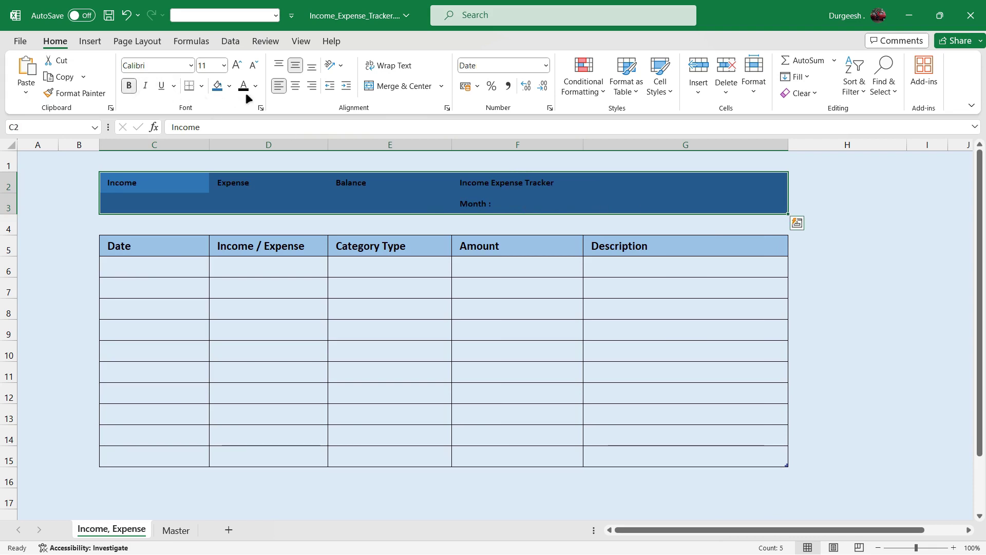
Set the text in the banner range C2:G3 to white at font size 14 and save the workbook
click(256, 86)
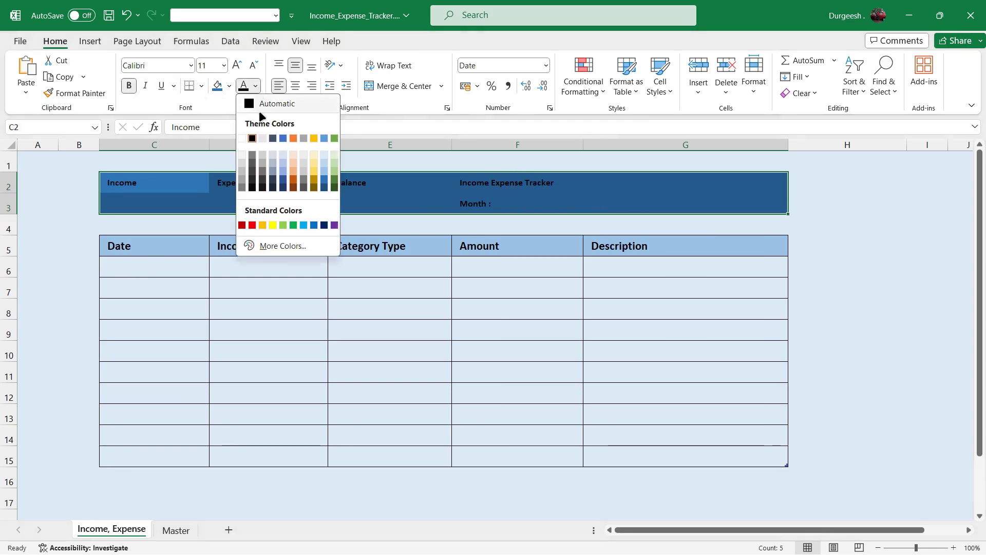
click(245, 139)
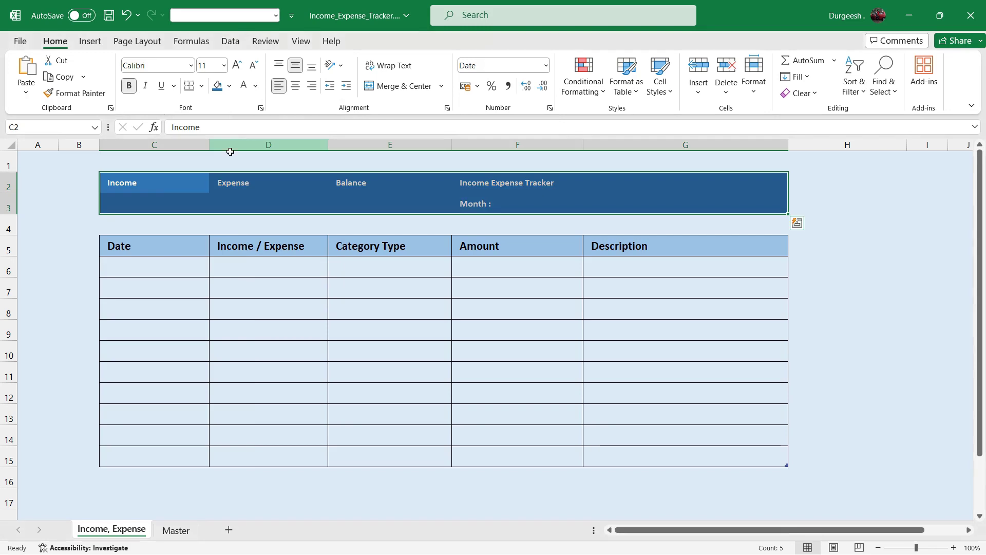
click(238, 65)
click(238, 66)
click(389, 334)
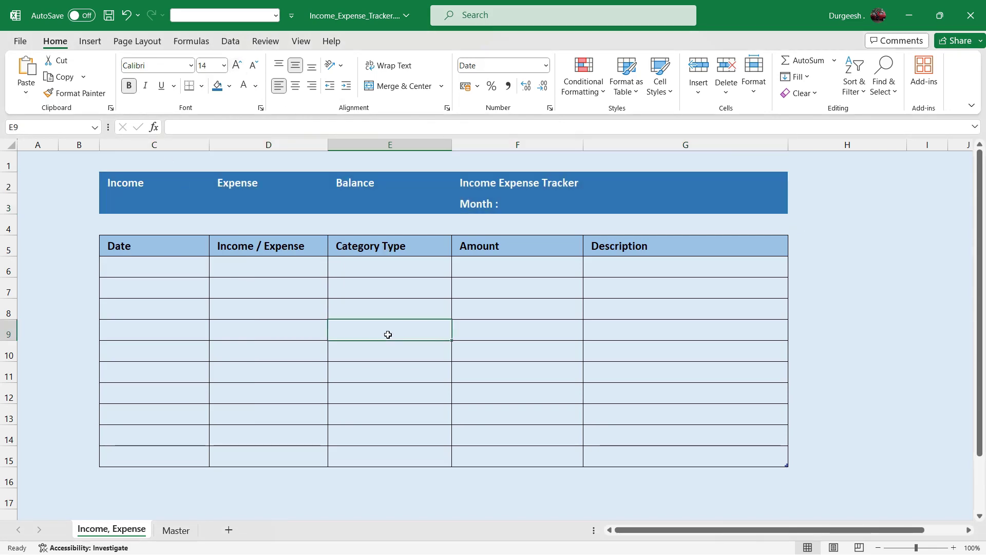
drag(166, 182, 175, 200)
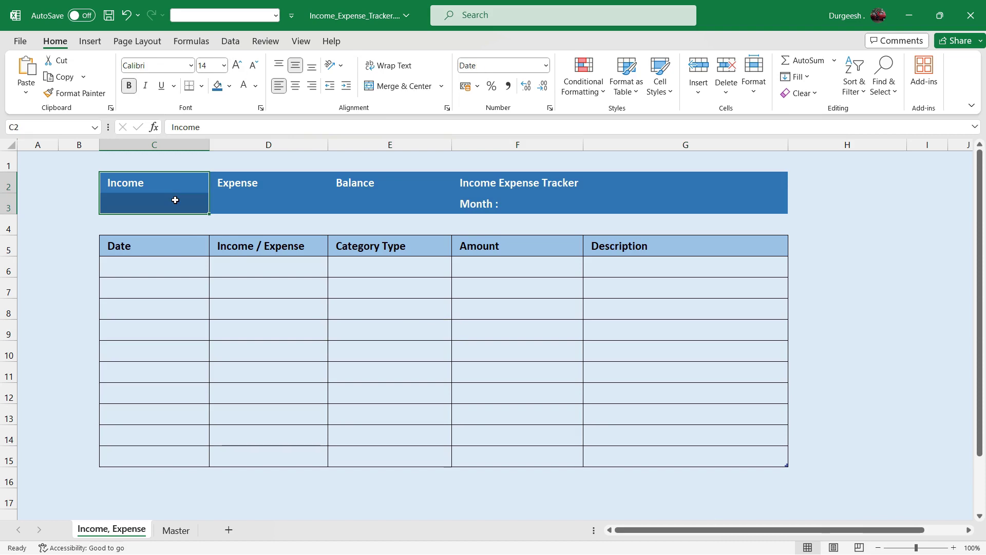
key(ctrl+s)
Draw white vertical borders between the Income, Expense, Balance and title blocks of the banner across rows 2 and 3
click(268, 204)
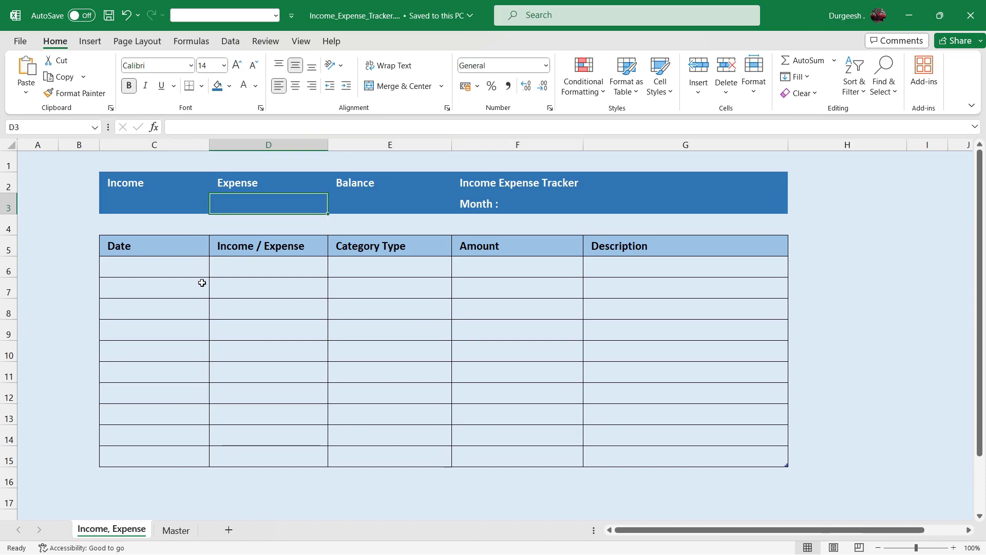
click(246, 192)
drag(246, 192, 244, 199)
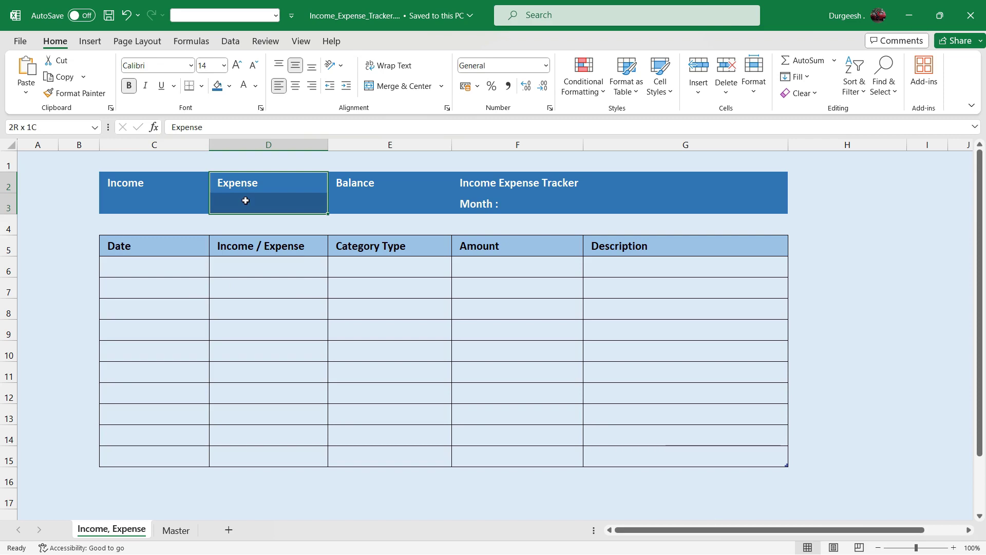
click(202, 86)
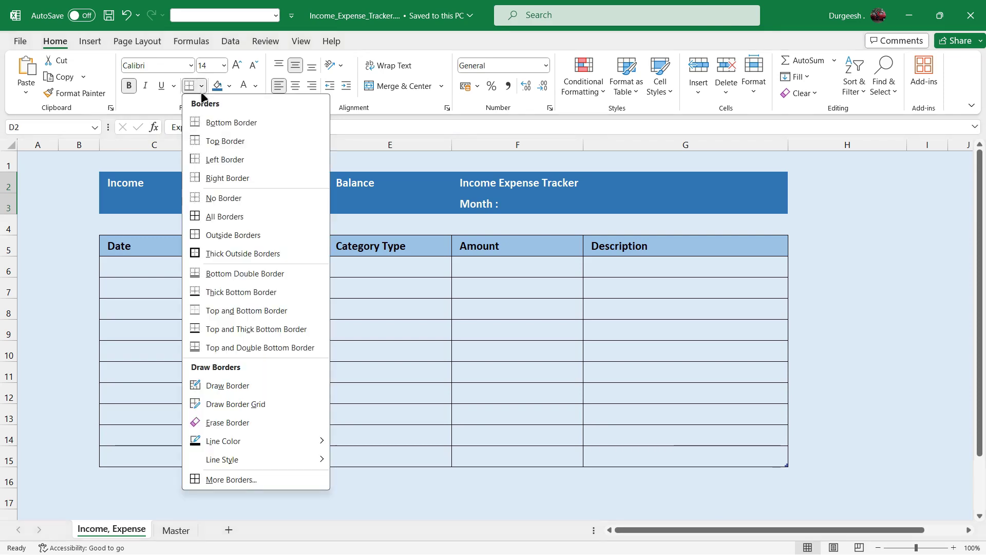
mouse_move(235, 441)
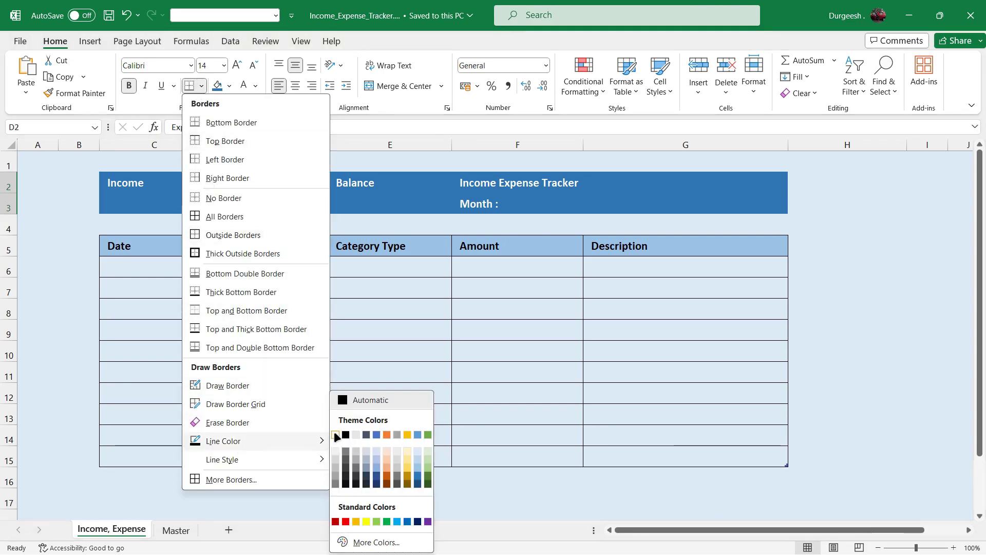
click(335, 435)
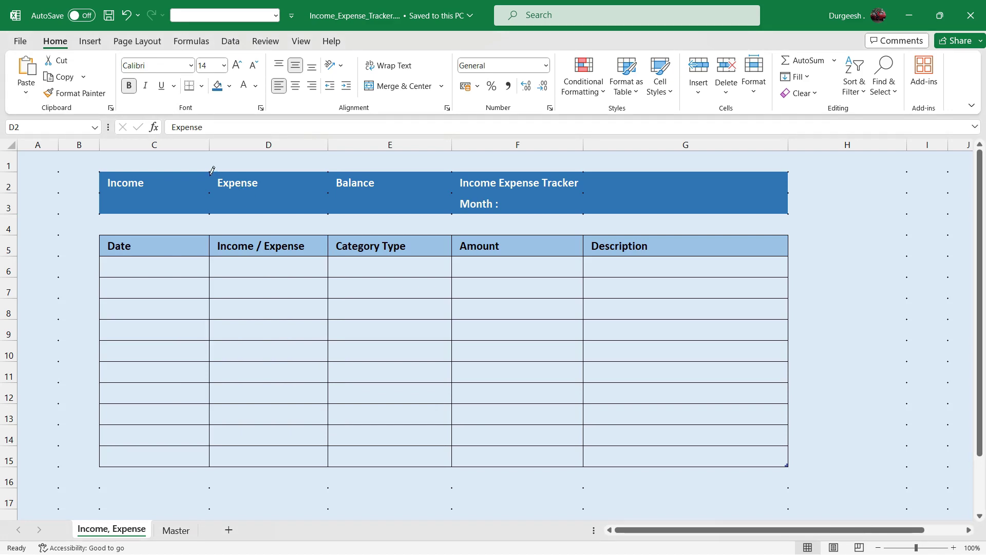
click(334, 193)
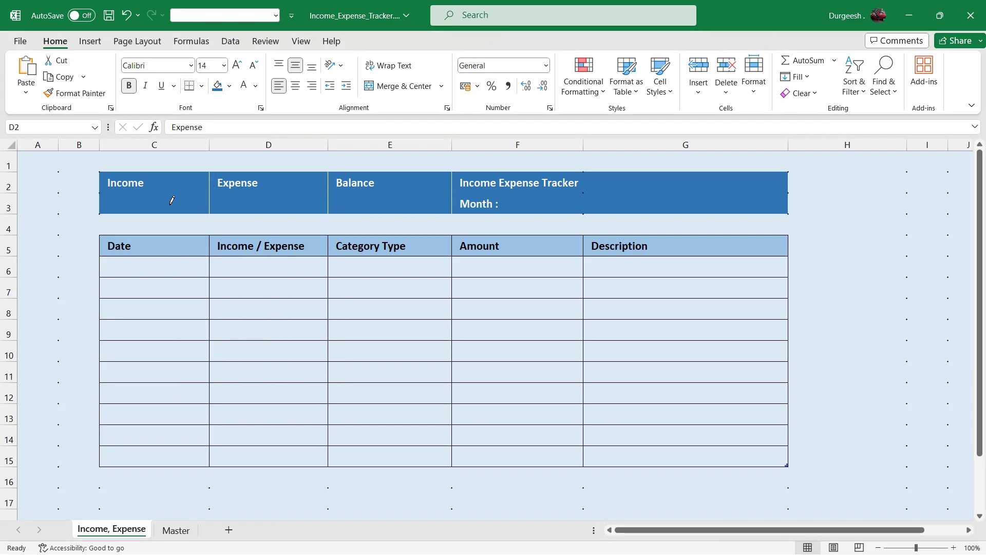
Draw a white horizontal border between banner rows 2 and 3 across columns C to G
click(133, 189)
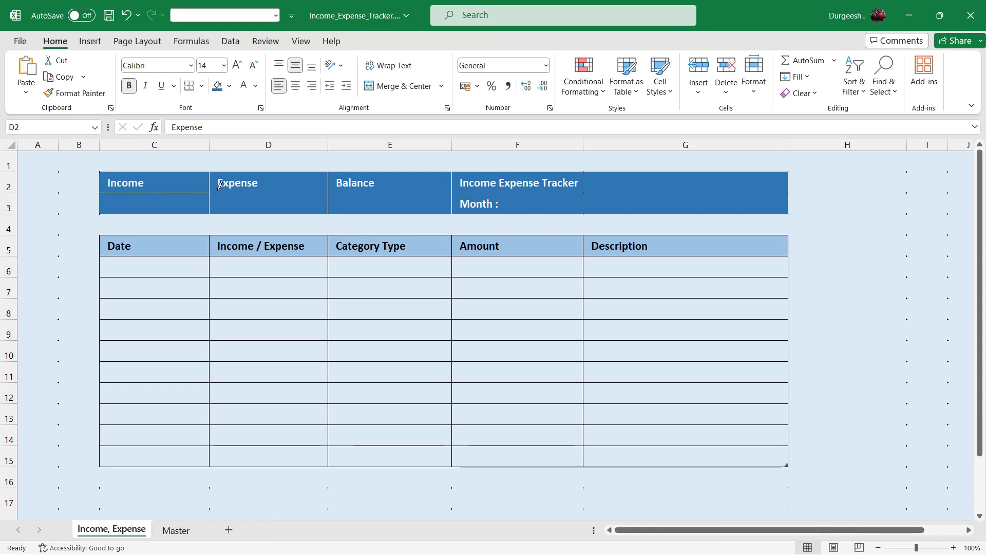
click(275, 190)
click(340, 191)
click(465, 190)
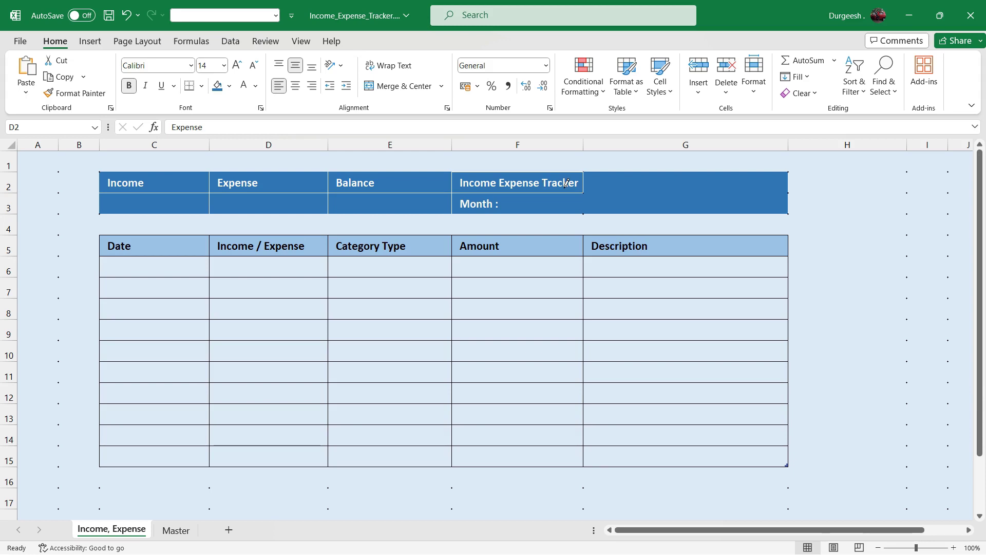
click(623, 190)
key(Escape)
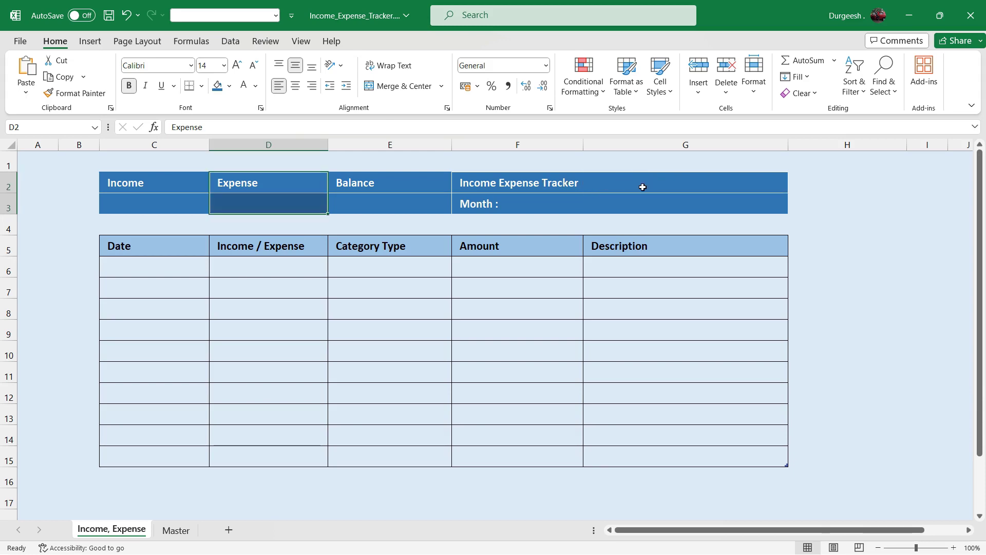
click(146, 206)
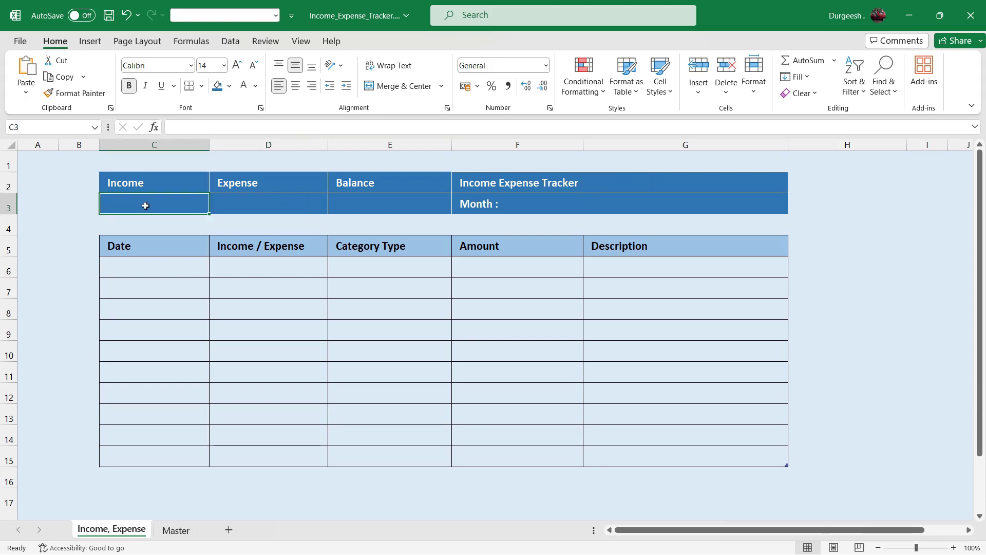
click(246, 202)
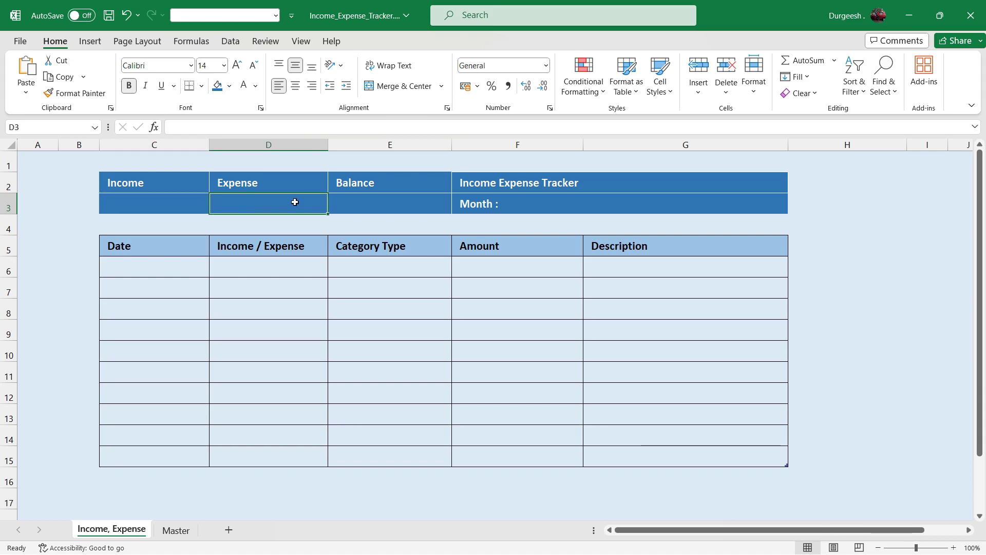
click(375, 198)
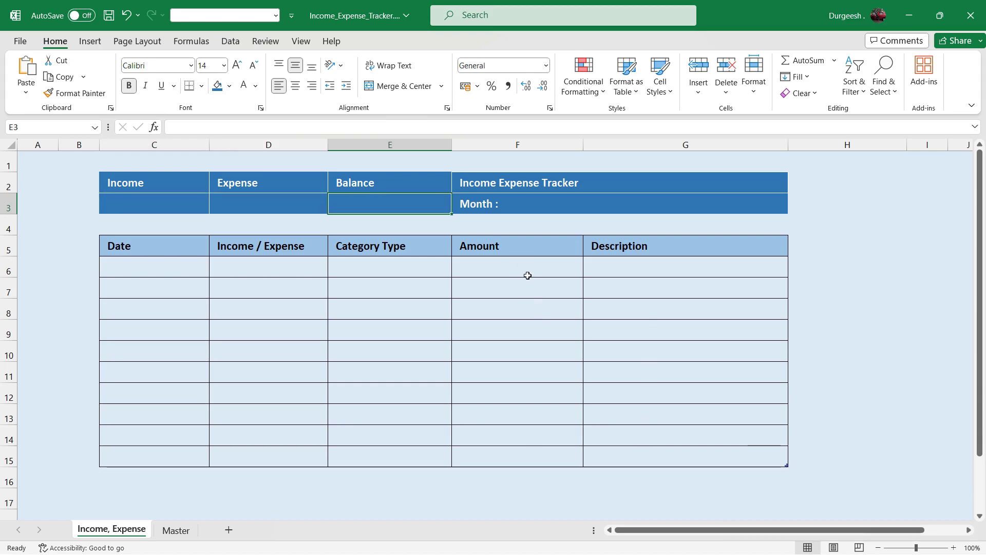
Add list data validation with the source Income,Expense to the Income / Expense column cells D6:D15
drag(267, 267, 279, 450)
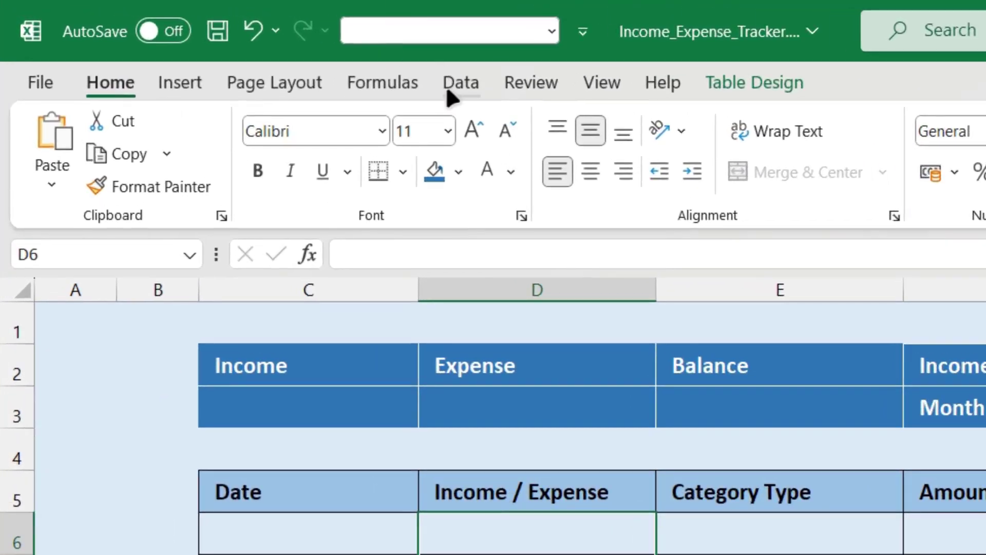
click(447, 91)
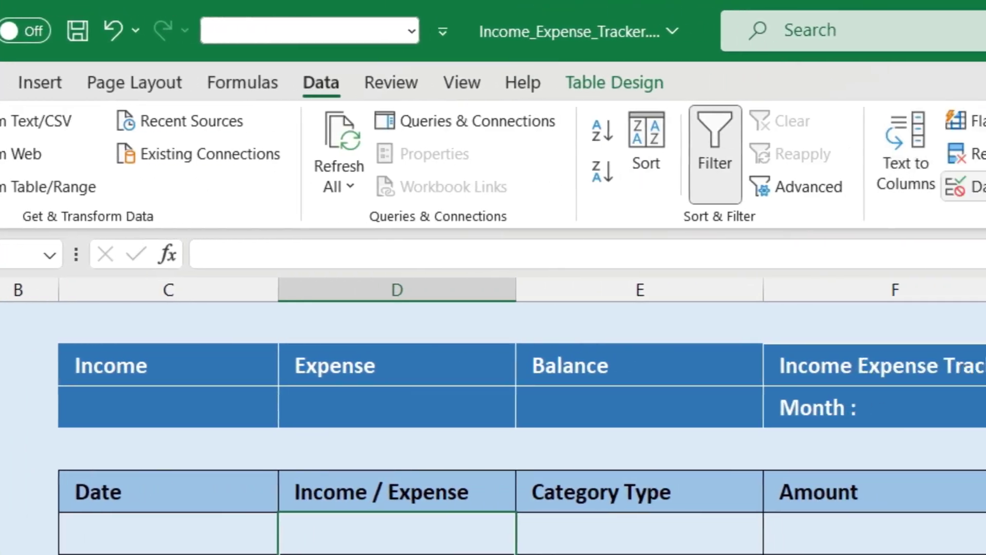
click(822, 184)
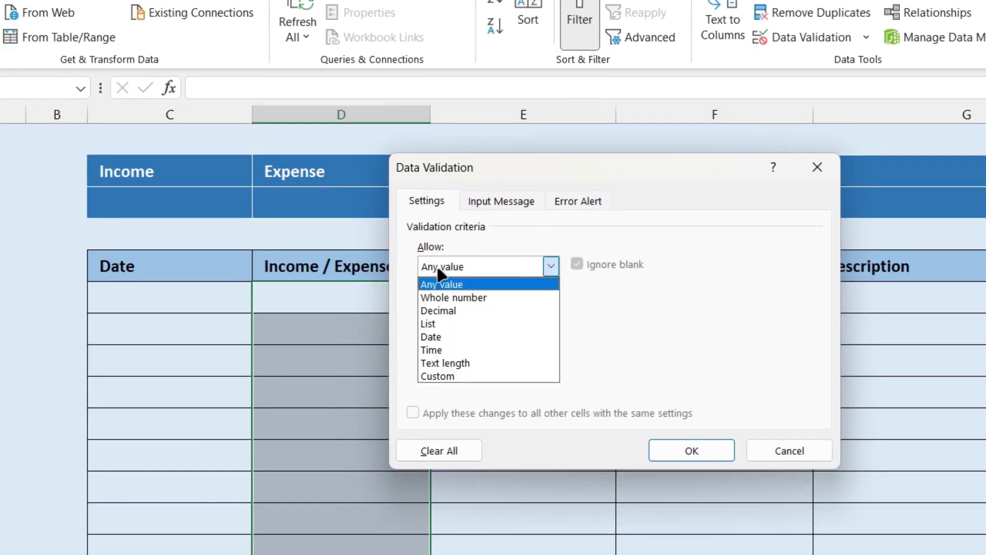
click(440, 269)
click(454, 328)
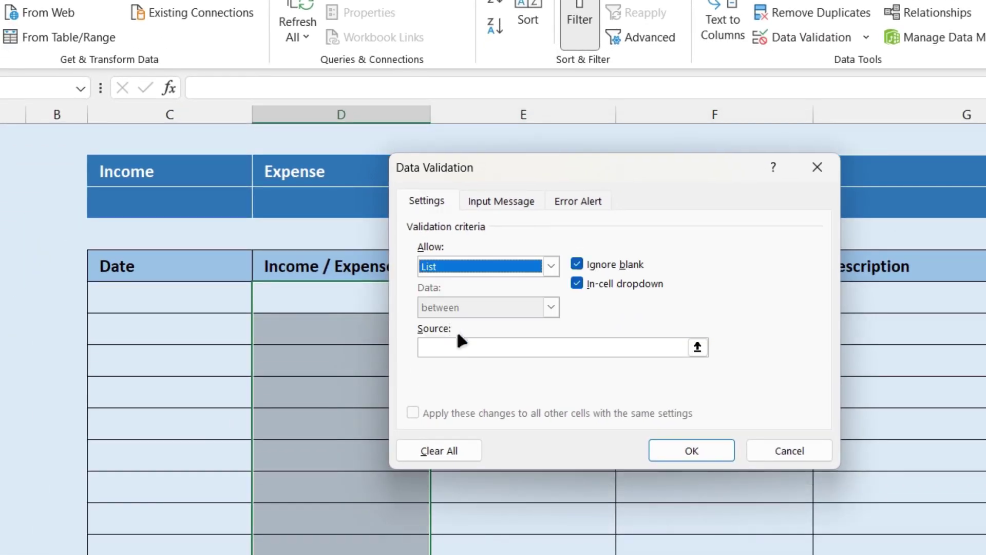
click(466, 349)
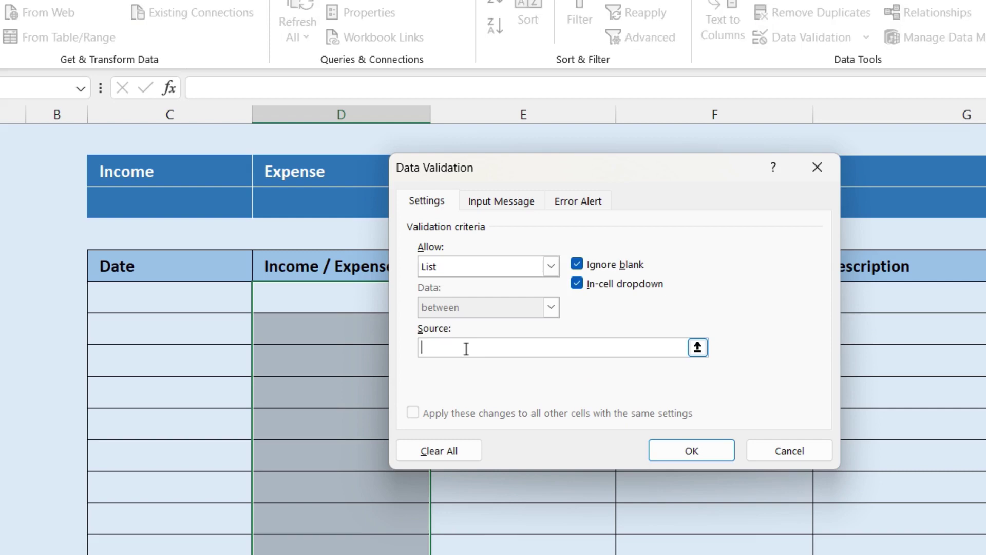
text(Income,Expense)
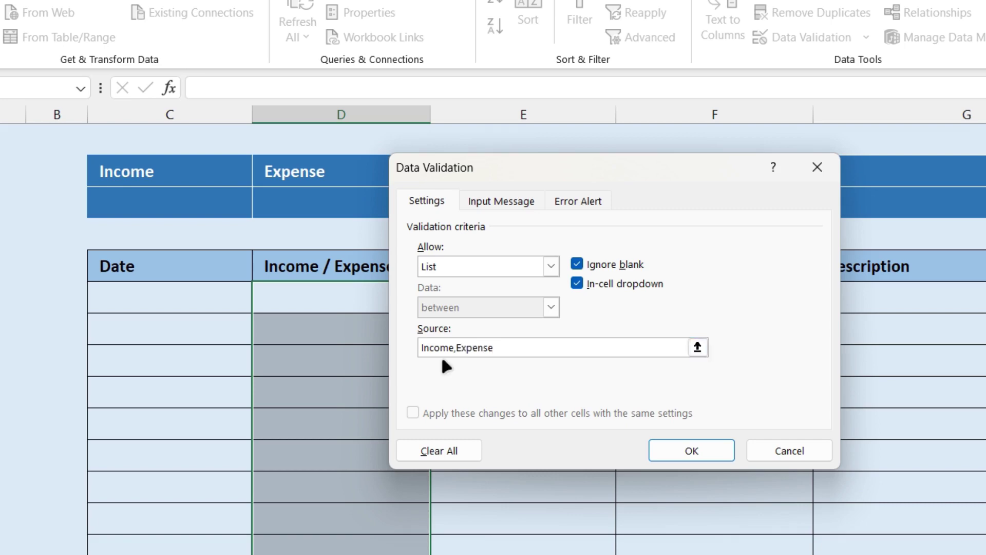
click(693, 454)
Test the dropdown lists by choosing Income in D6 and Expense in D7 and D8, and clear these entries
click(374, 302)
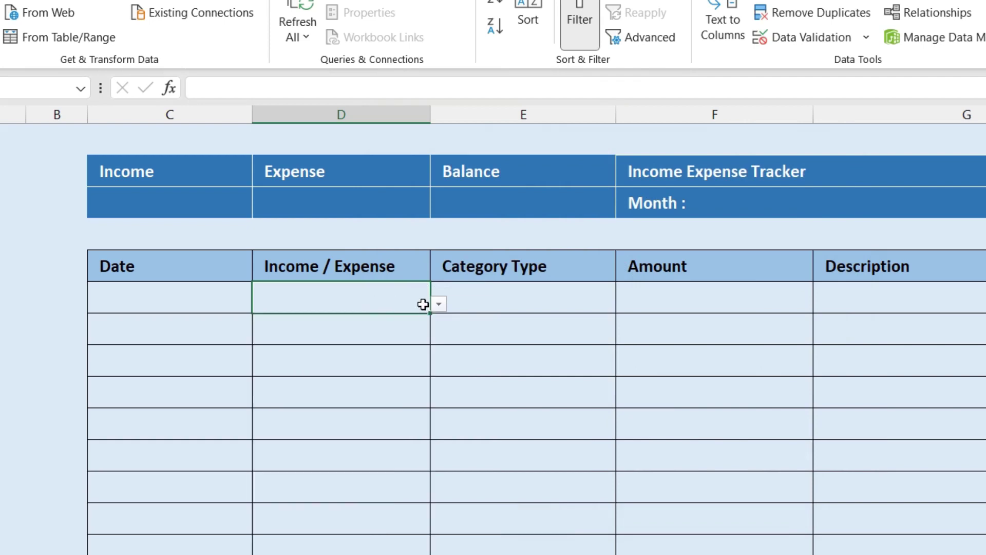
click(439, 303)
click(352, 321)
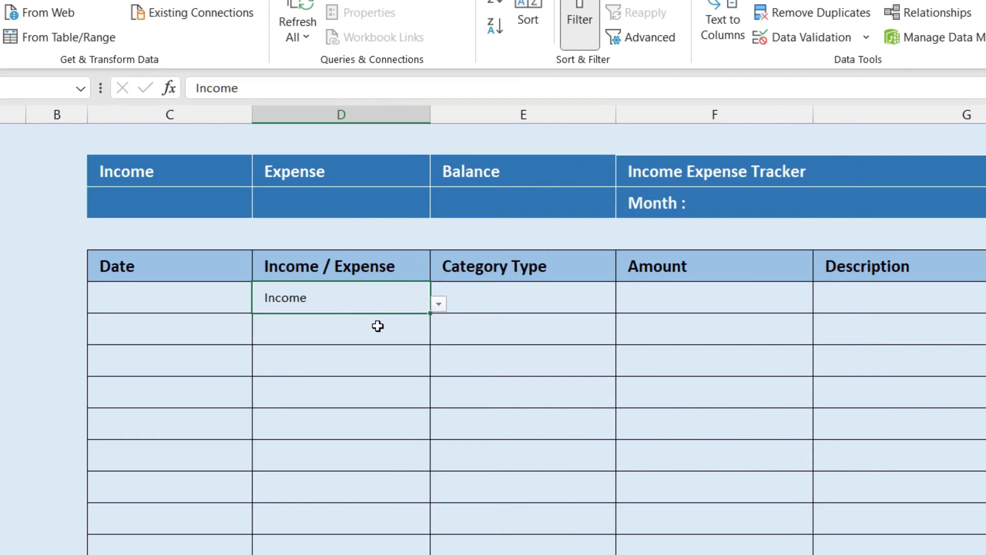
click(377, 326)
click(439, 335)
click(365, 362)
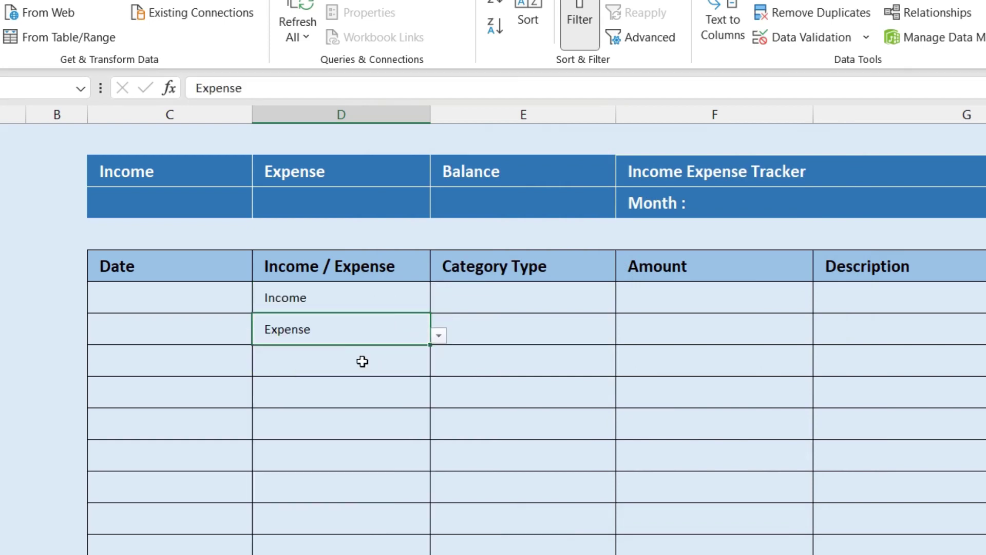
click(363, 361)
click(438, 367)
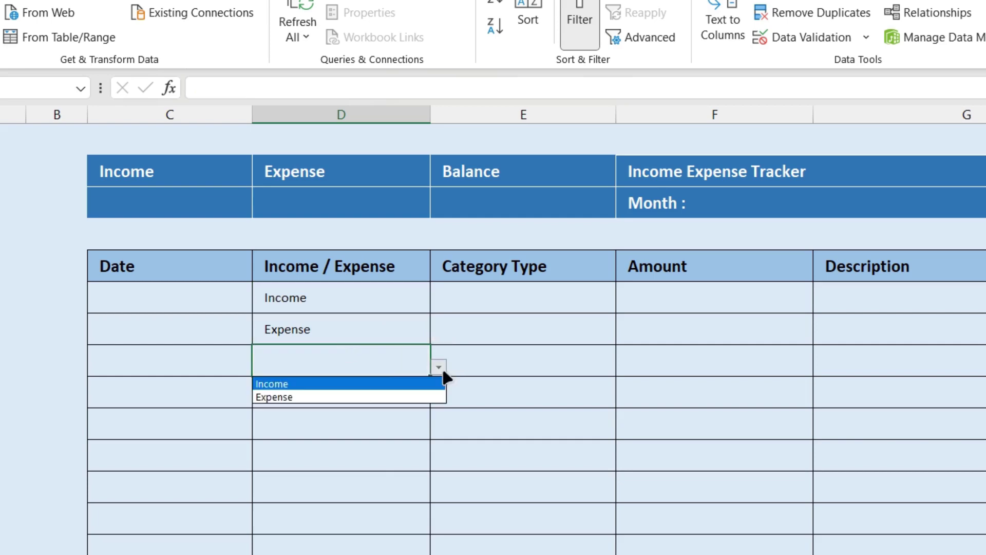
click(360, 397)
drag(319, 303, 321, 354)
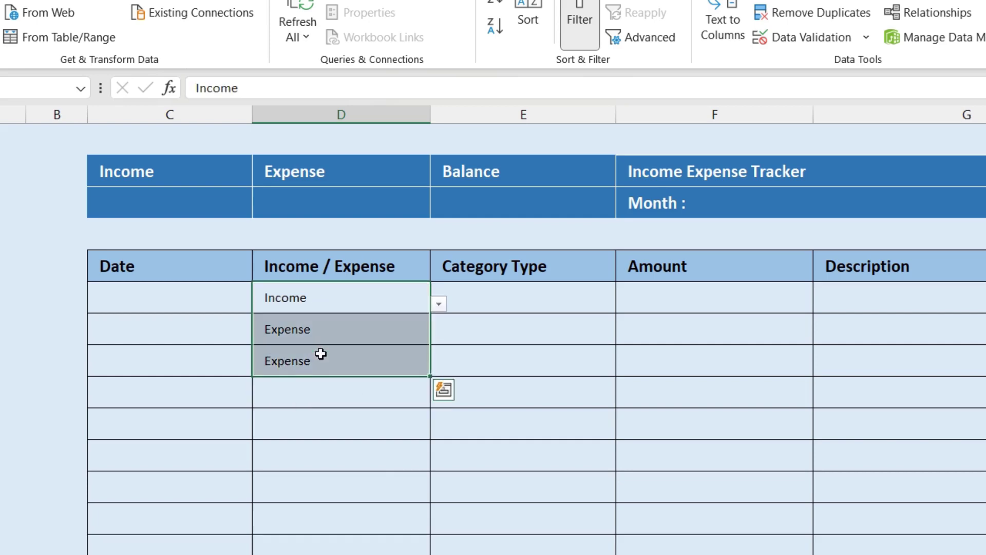
key(Delete)
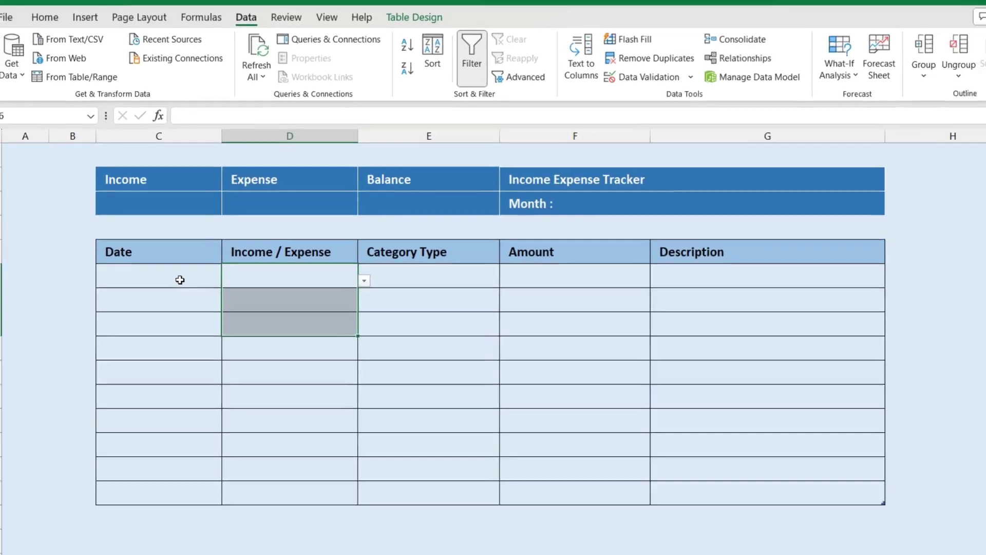
Set the font size of the entry table's body cells C6:G15 to 14
drag(180, 280, 701, 482)
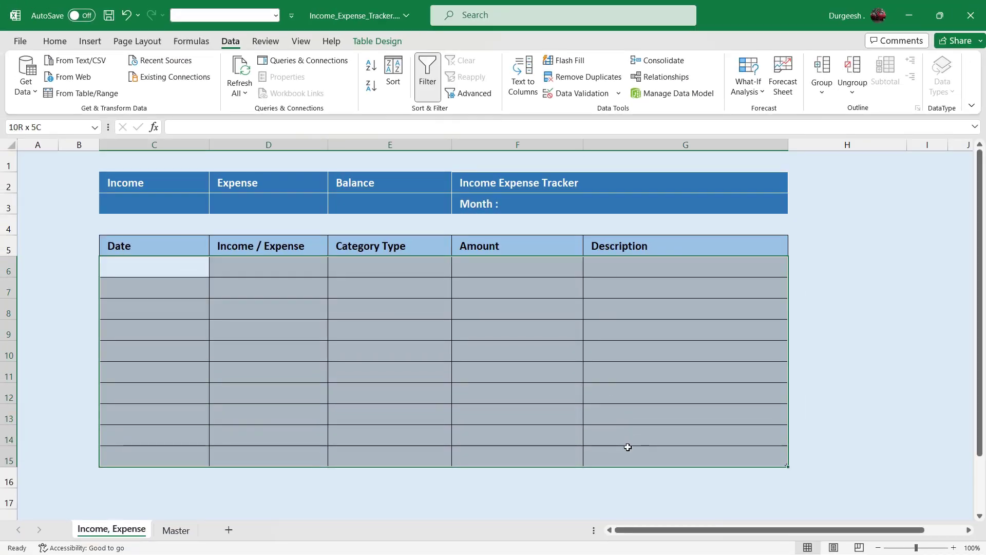
click(55, 41)
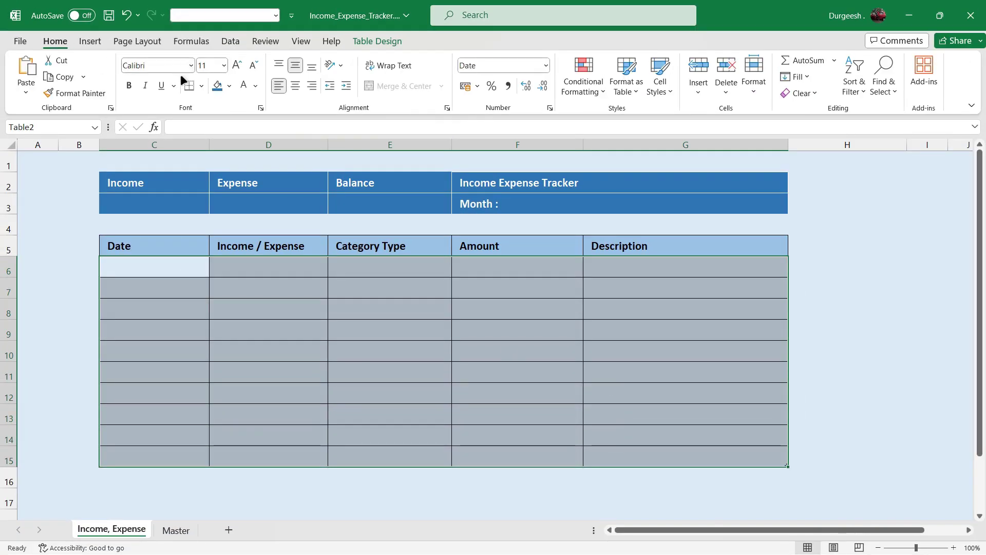
click(236, 65)
click(237, 64)
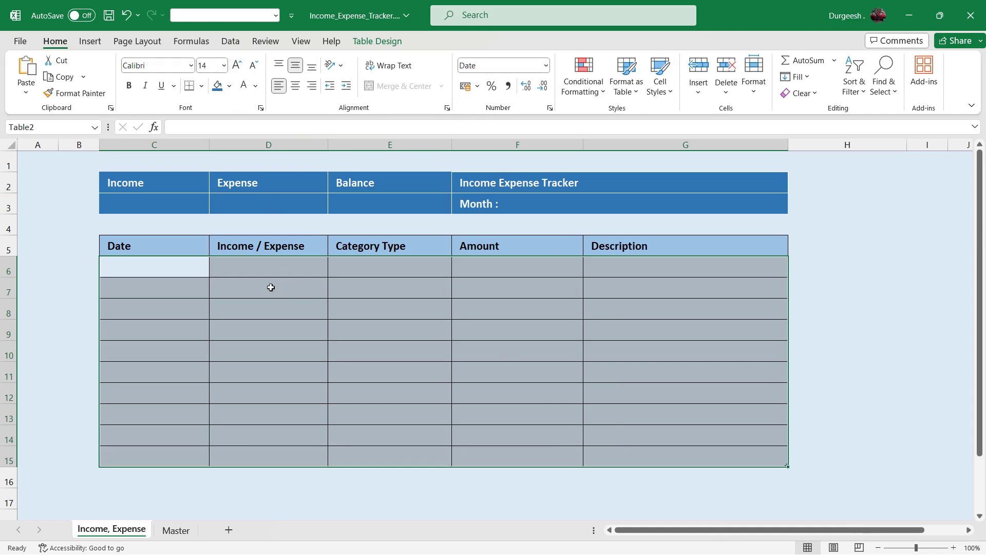
Review the category tables on the Master sheet that relate to the Category Type column
click(267, 267)
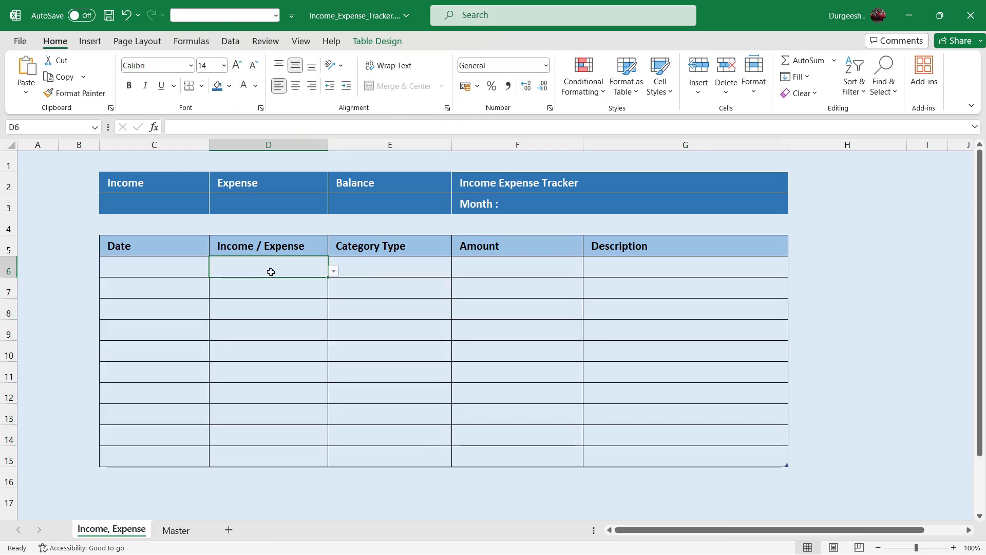
click(398, 266)
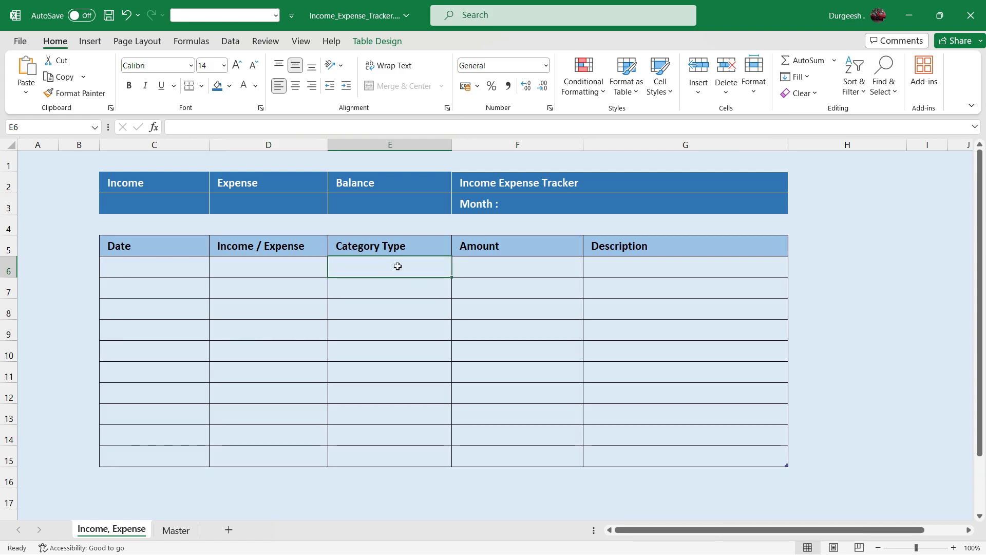
click(177, 530)
drag(354, 200, 360, 304)
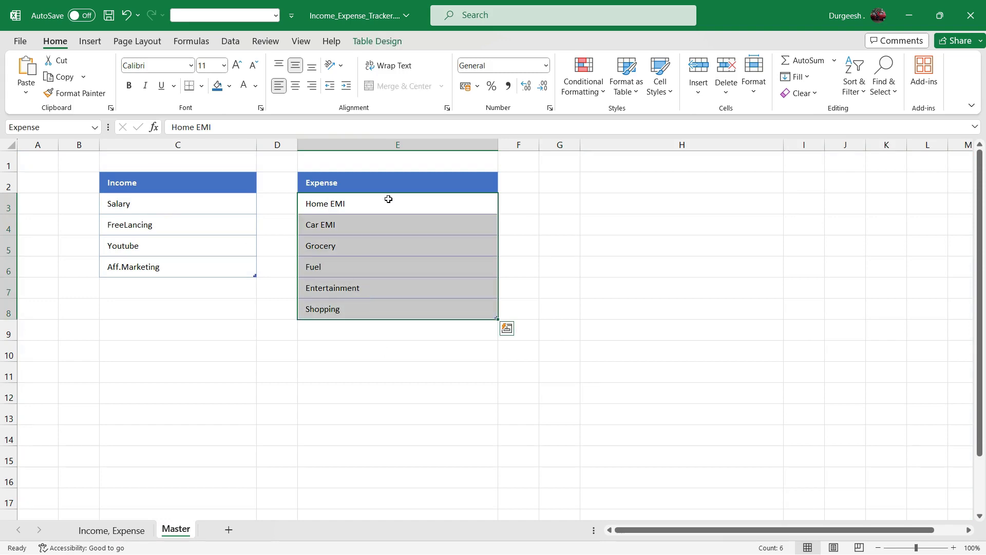
click(282, 398)
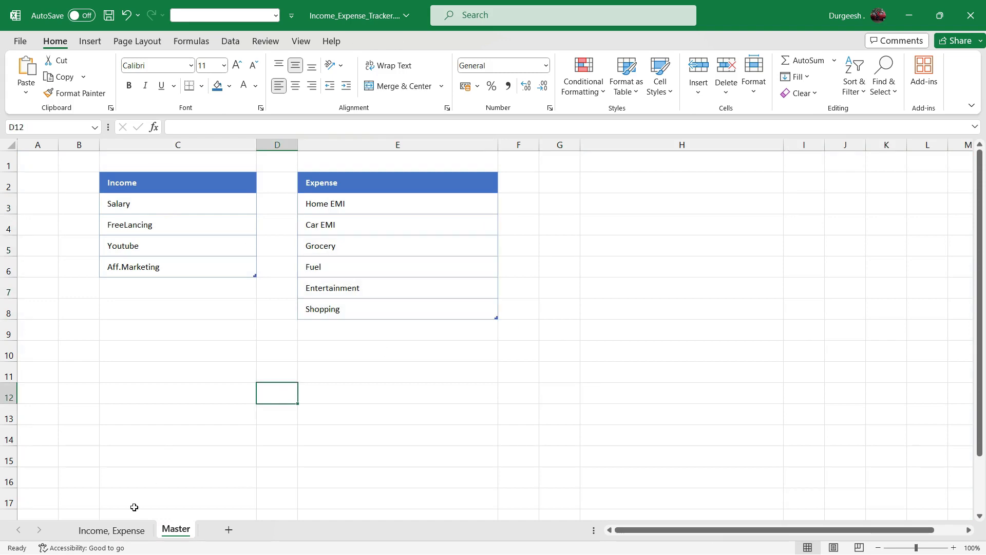
Open data validation for the Category Type cells E6:E15 on the Income, Expense sheet and allow only List values
click(110, 530)
drag(379, 270, 372, 448)
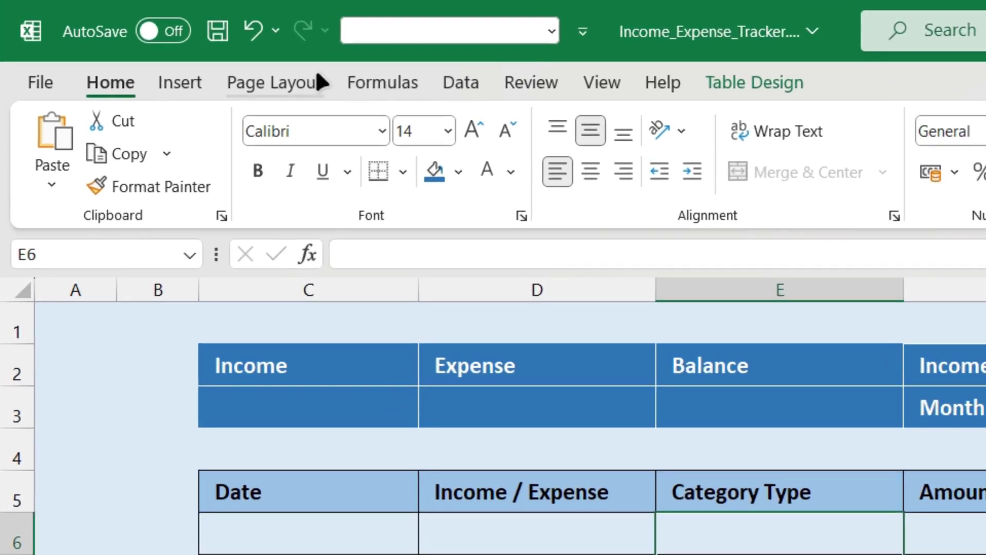
click(455, 82)
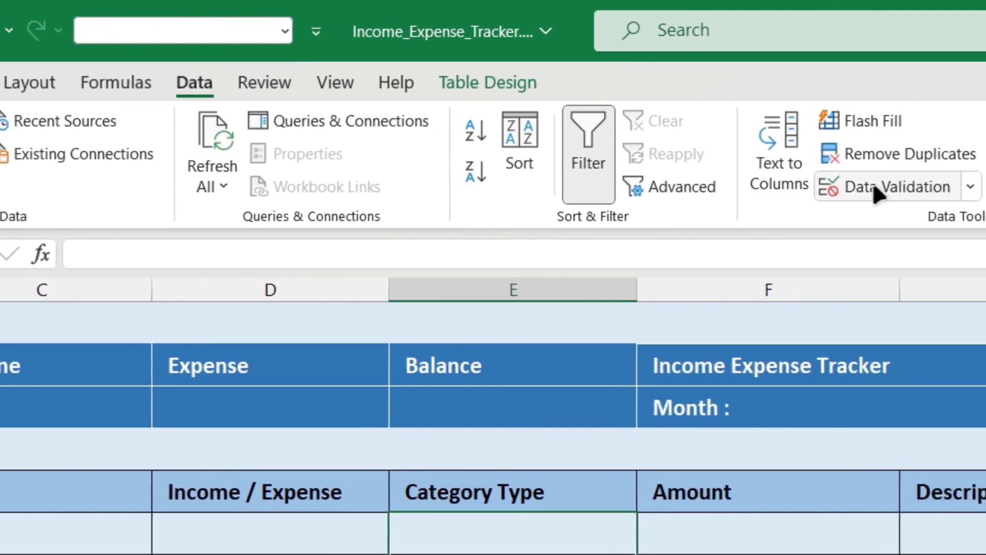
click(874, 187)
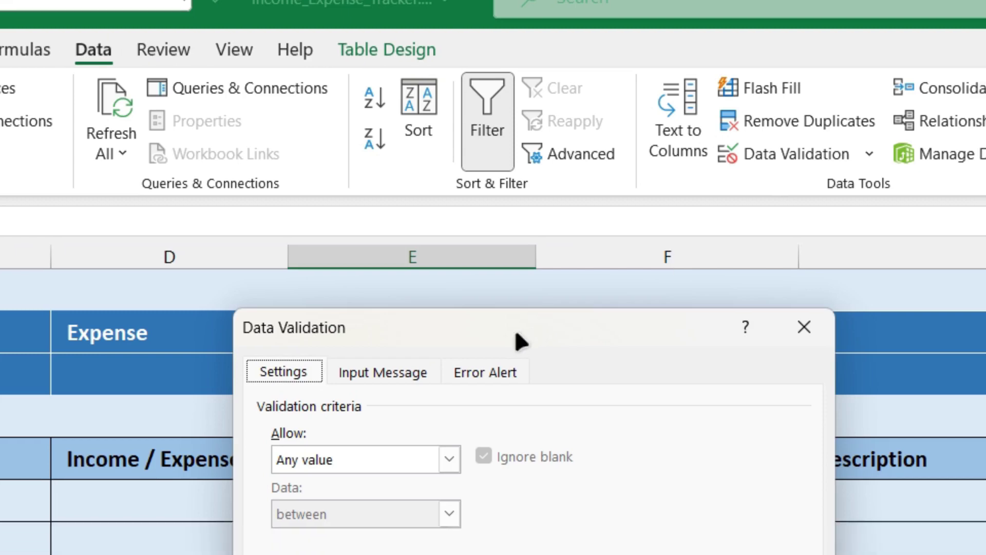
click(311, 459)
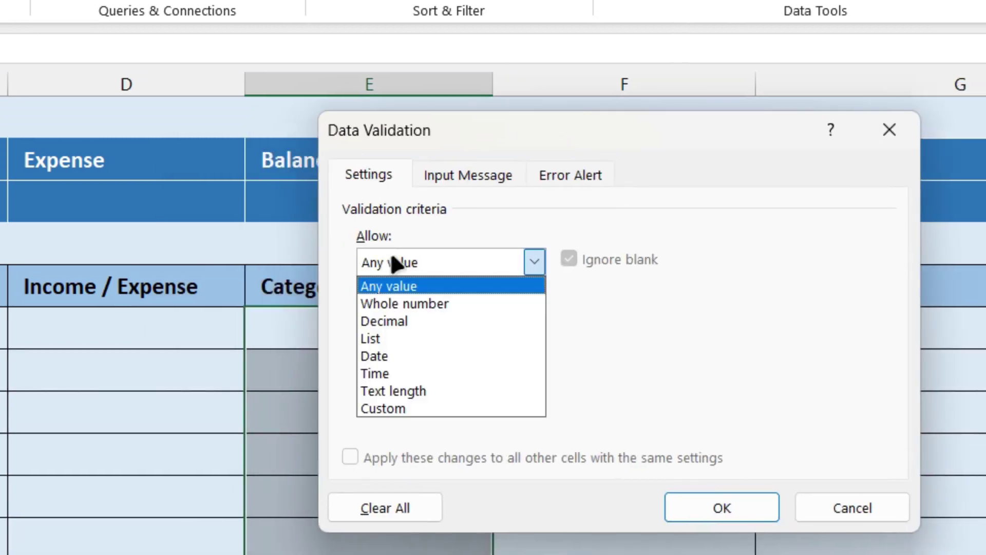
click(386, 339)
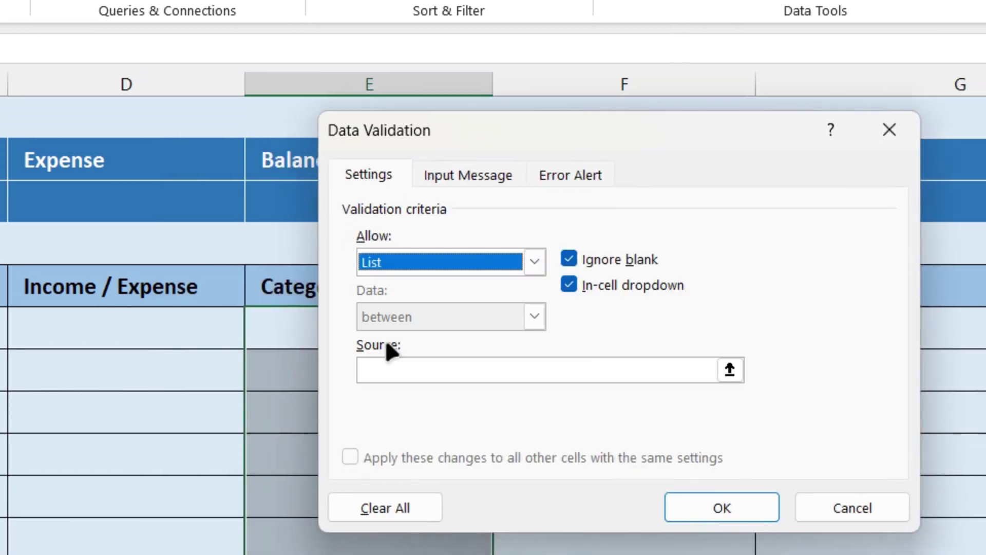
Set the list validation source to =indirect($D6) with a relative row reference, and apply it despite the source error warning
click(401, 371)
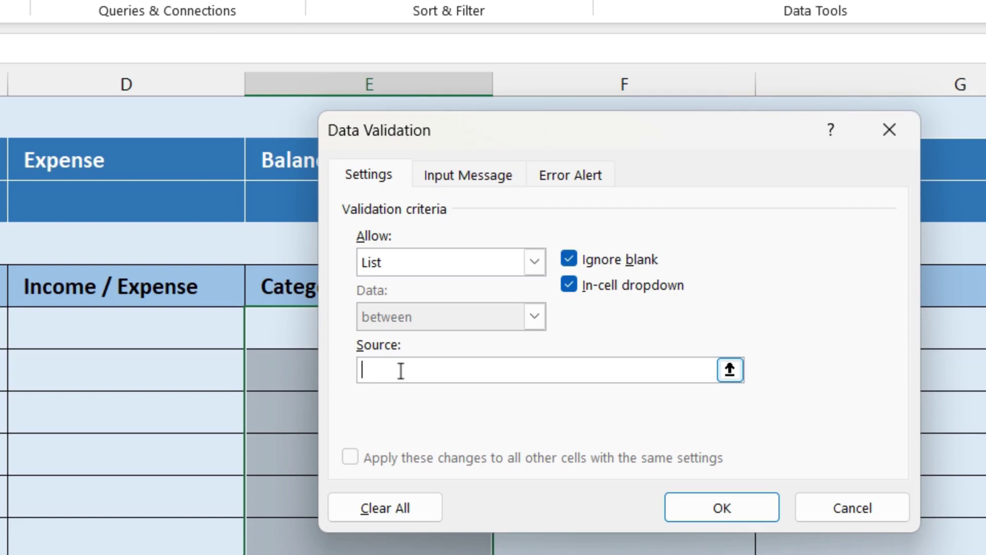
text(=indirect()
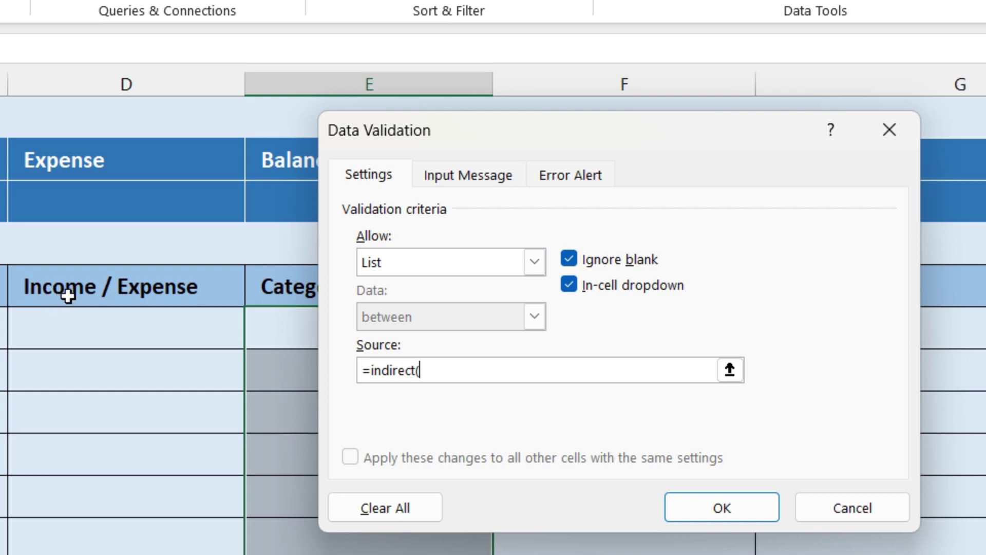
click(107, 332)
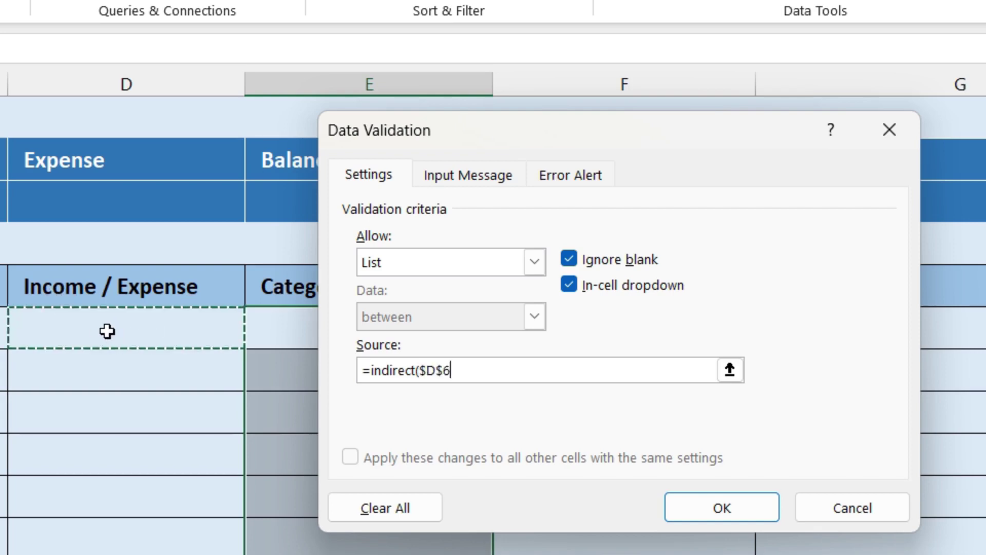
click(477, 371)
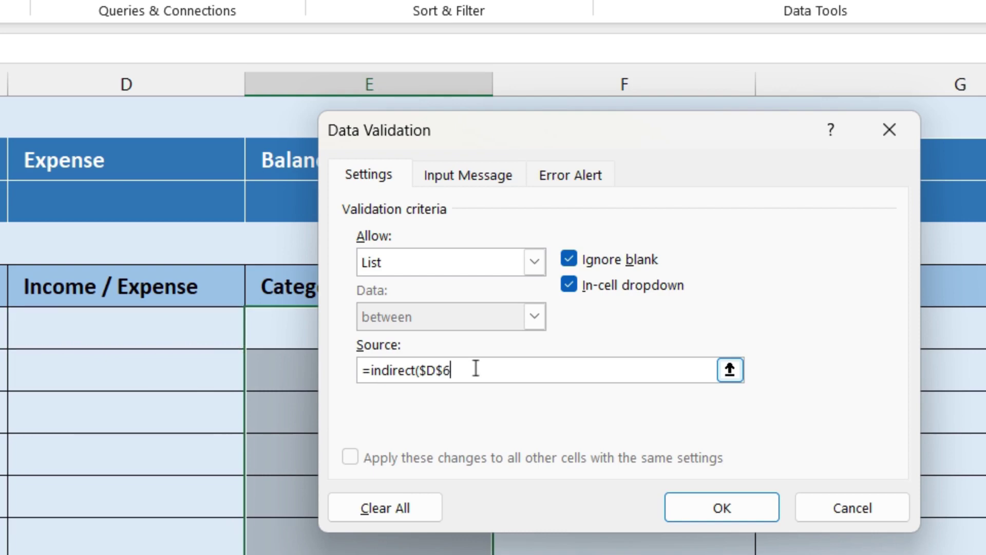
click(444, 369)
key(BackSpace)
text())
click(692, 508)
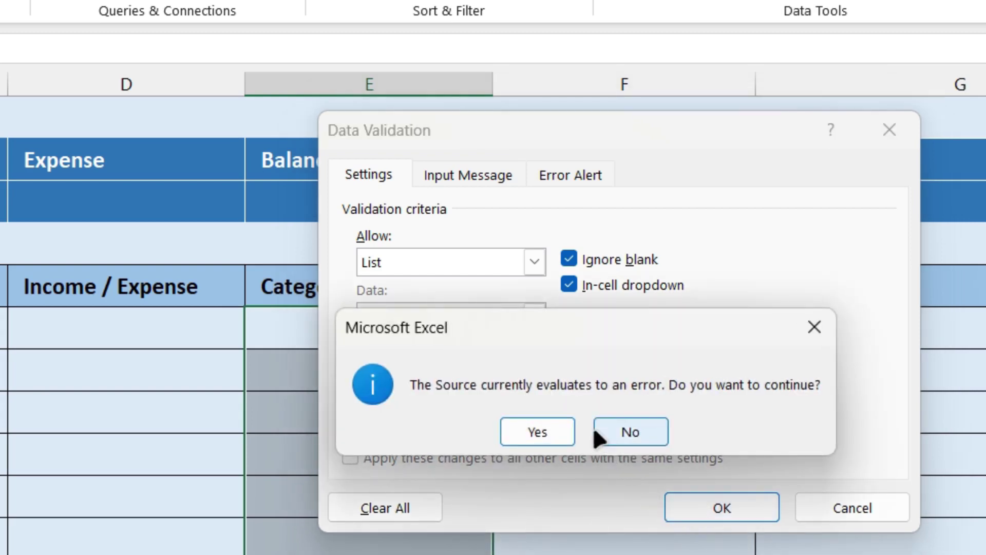
click(535, 431)
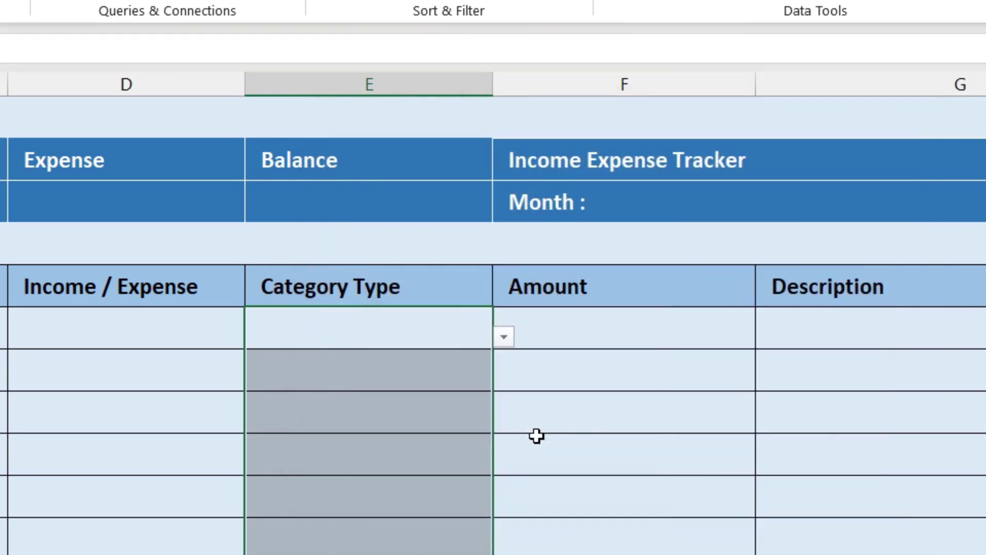
Choose Income in D6 and the category Salary in E6 from their dropdown lists
click(183, 328)
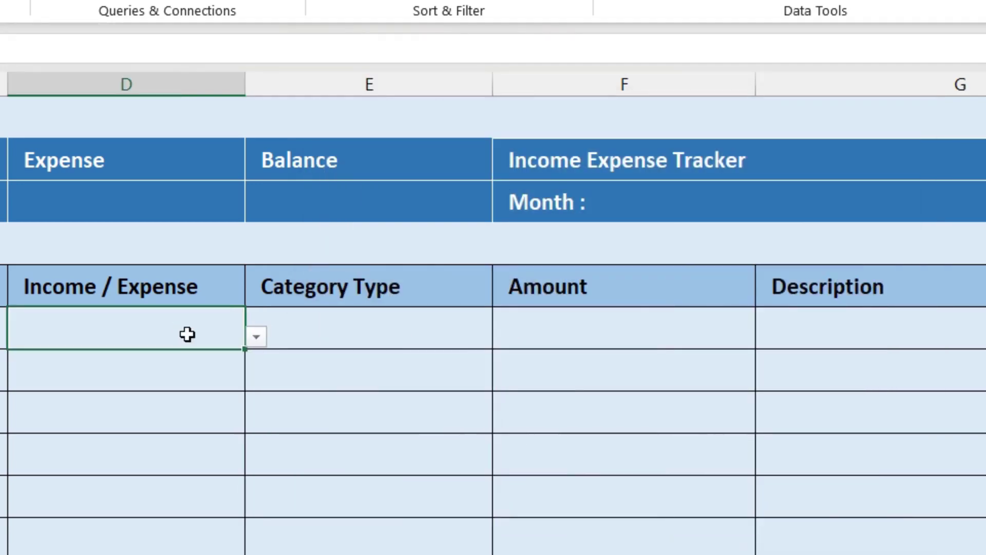
click(256, 336)
click(48, 358)
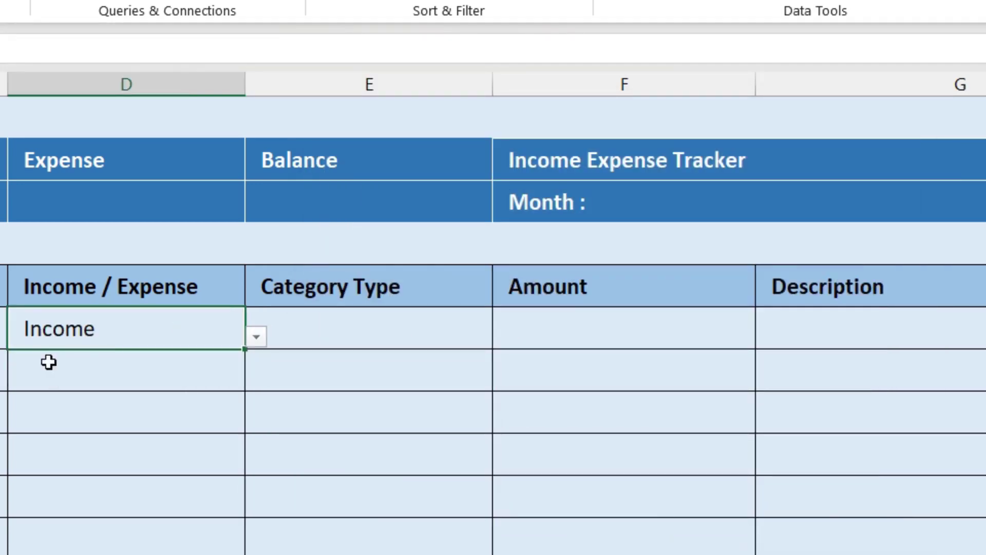
click(339, 322)
click(504, 336)
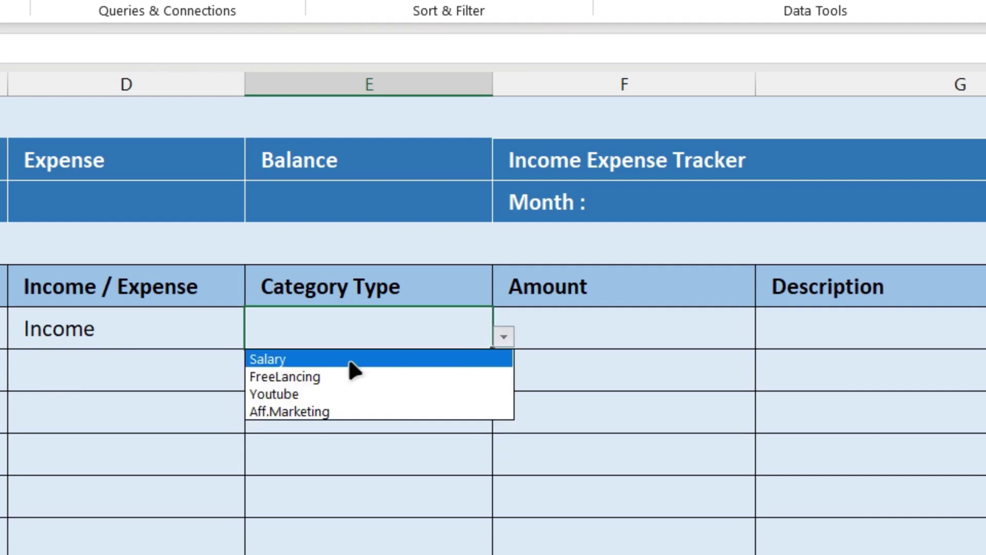
click(292, 359)
Test the category dropdown in E6 by choosing Youtube and FreeLancing, and return the cell to Salary
click(504, 336)
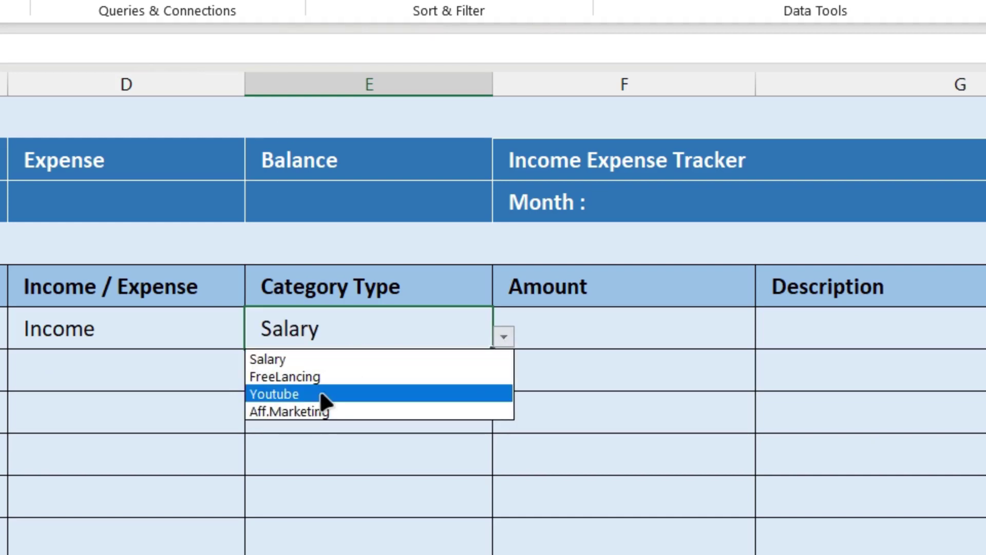
click(315, 393)
click(504, 337)
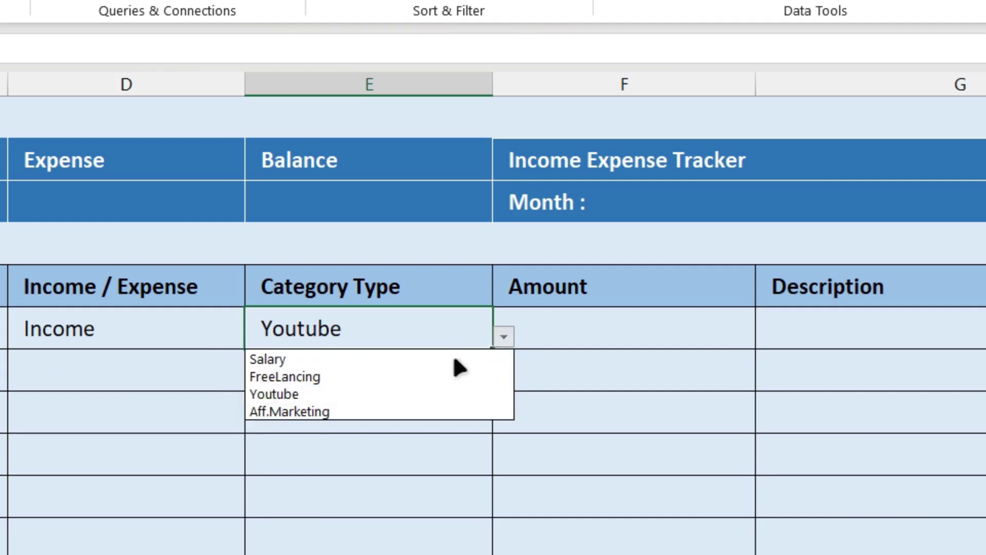
click(314, 376)
click(504, 336)
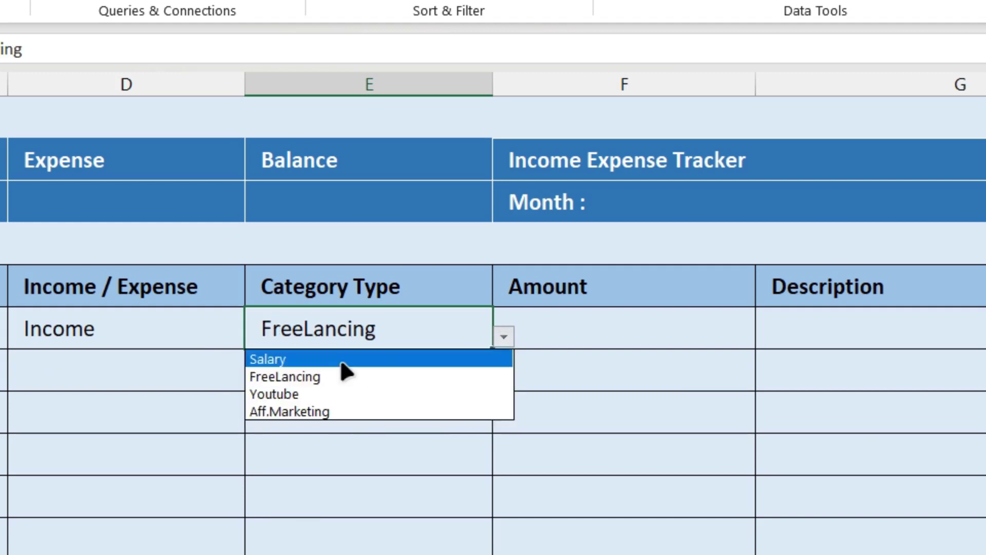
click(340, 359)
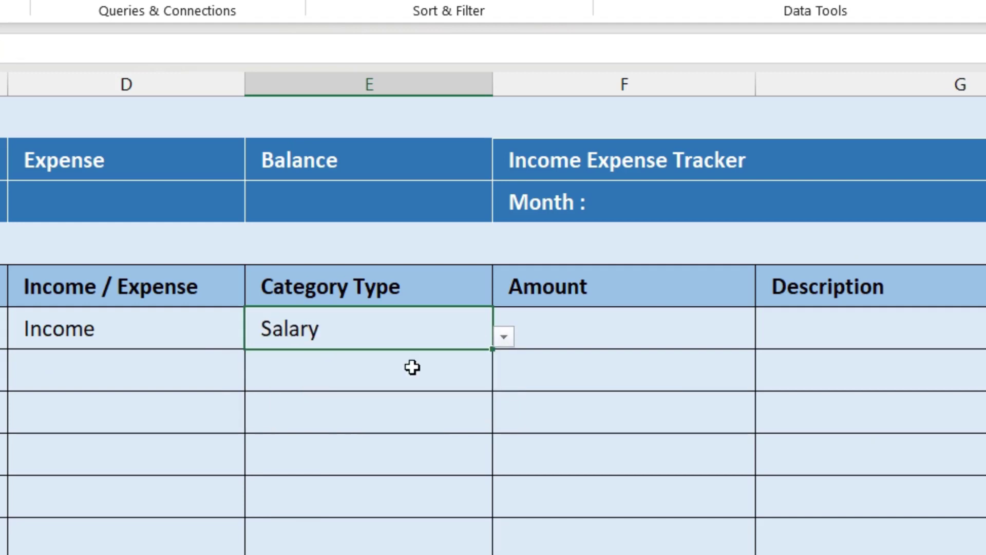
Enter the amount 200000 in F6 and the description "Salary for the Month of Feb" in G6
click(564, 337)
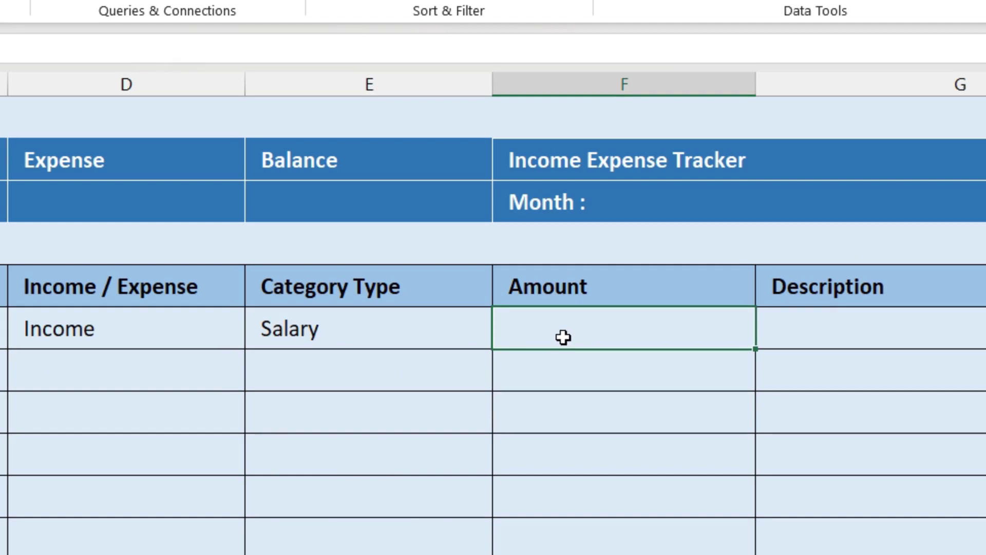
text(200000)
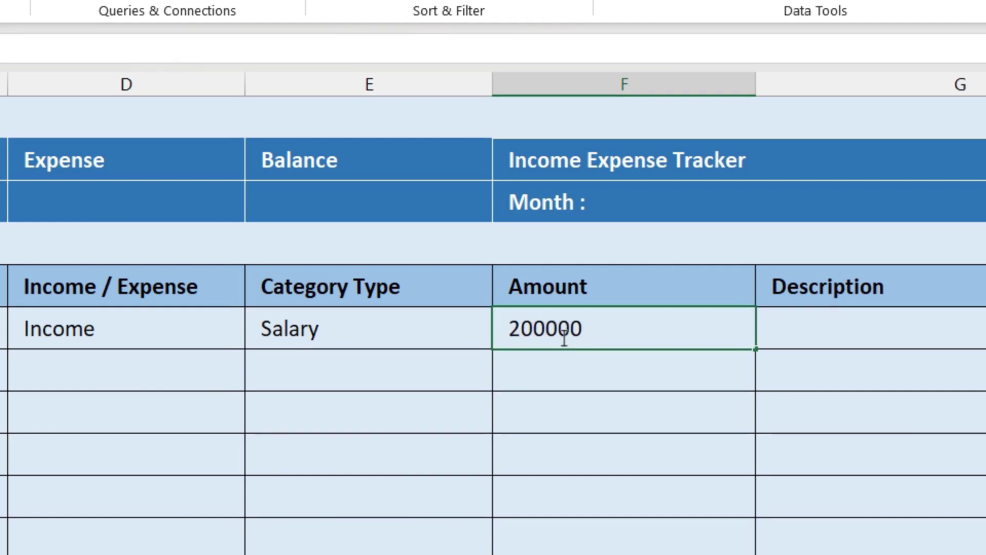
key(Return)
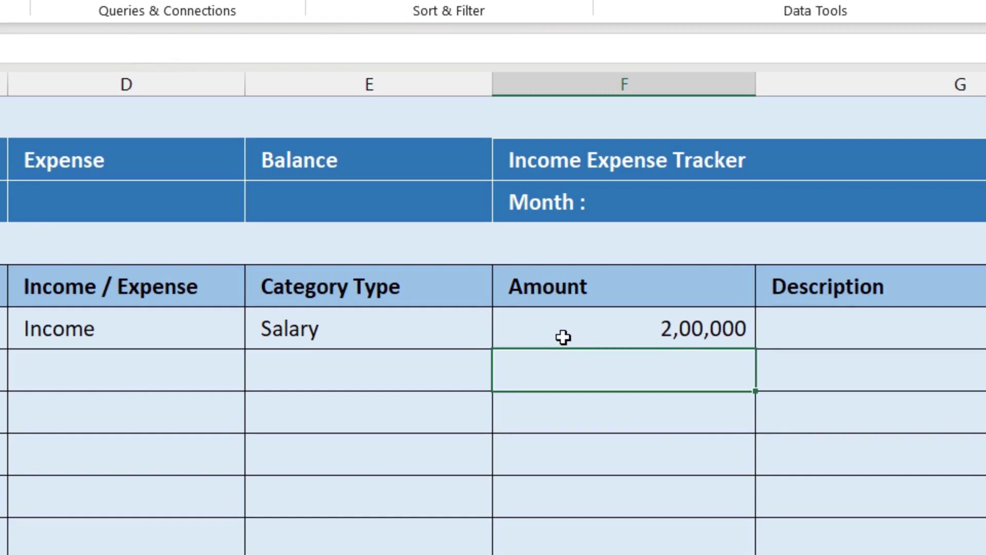
click(910, 333)
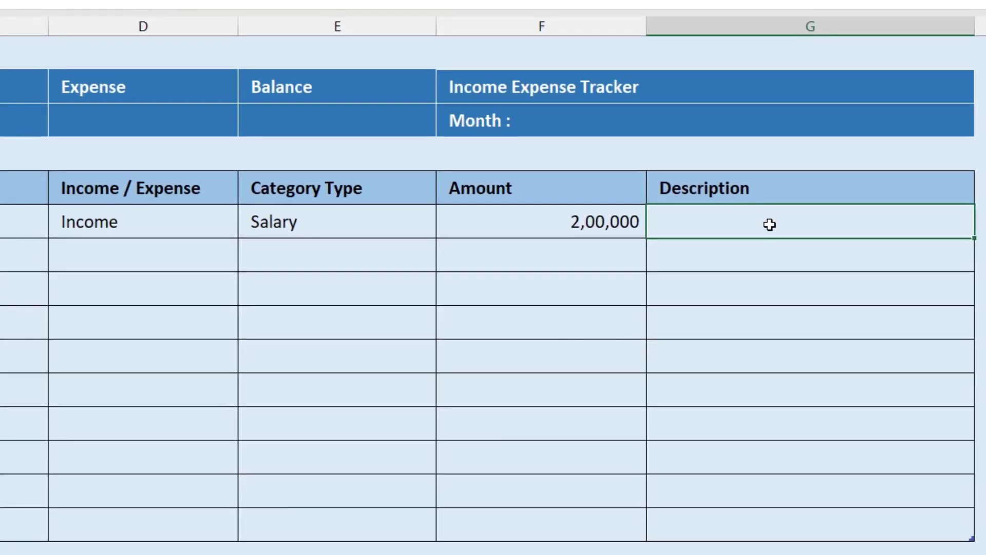
double_click(770, 224)
text(Salary f)
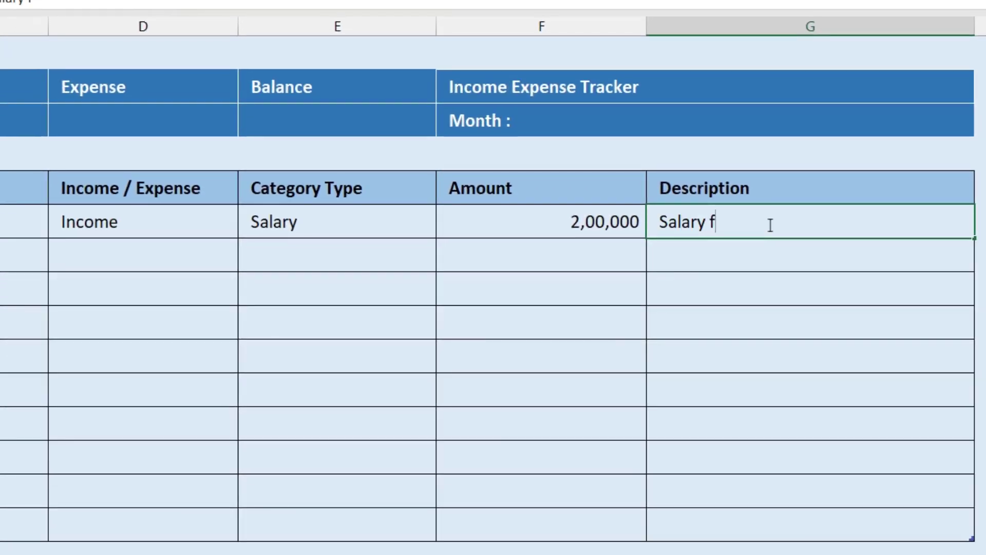
text(or the Month of)
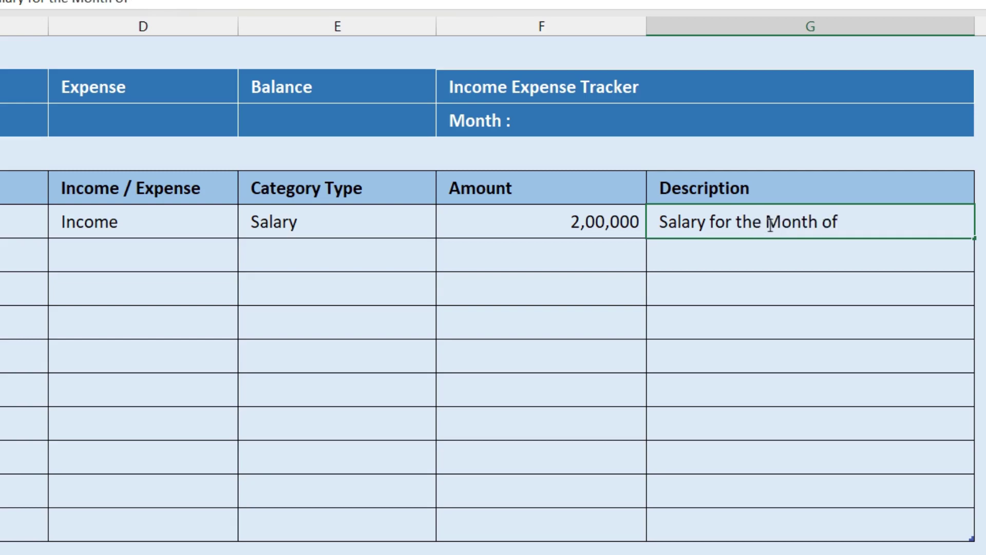
text( Feb)
key(Return)
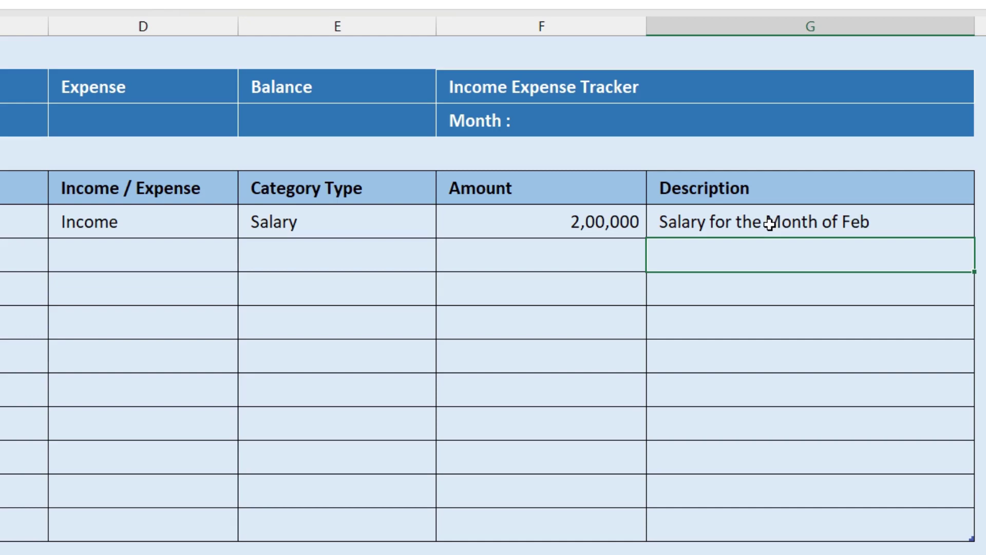
Choose Expense in D7 and the category Home EMI in E7 from their dropdown lists
click(122, 253)
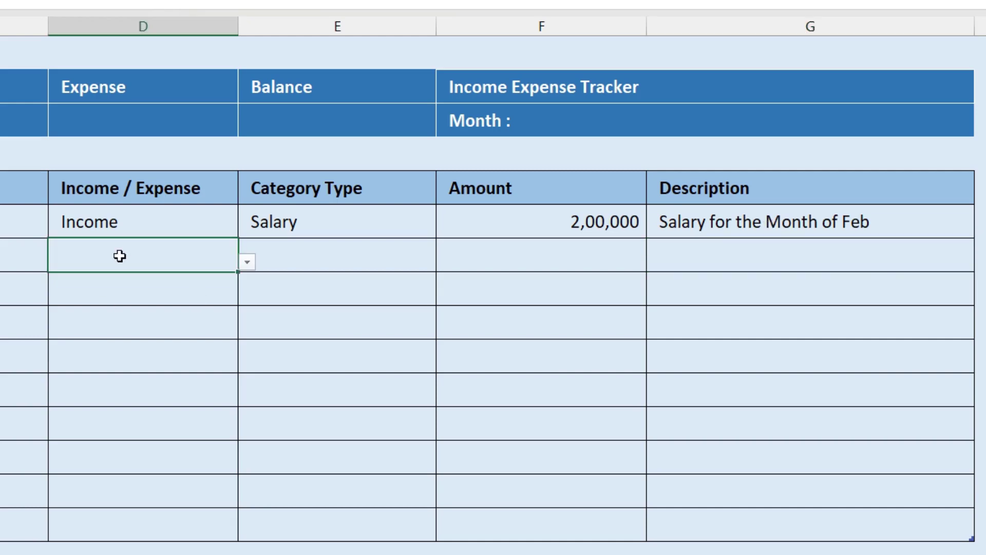
click(248, 262)
click(107, 293)
click(362, 248)
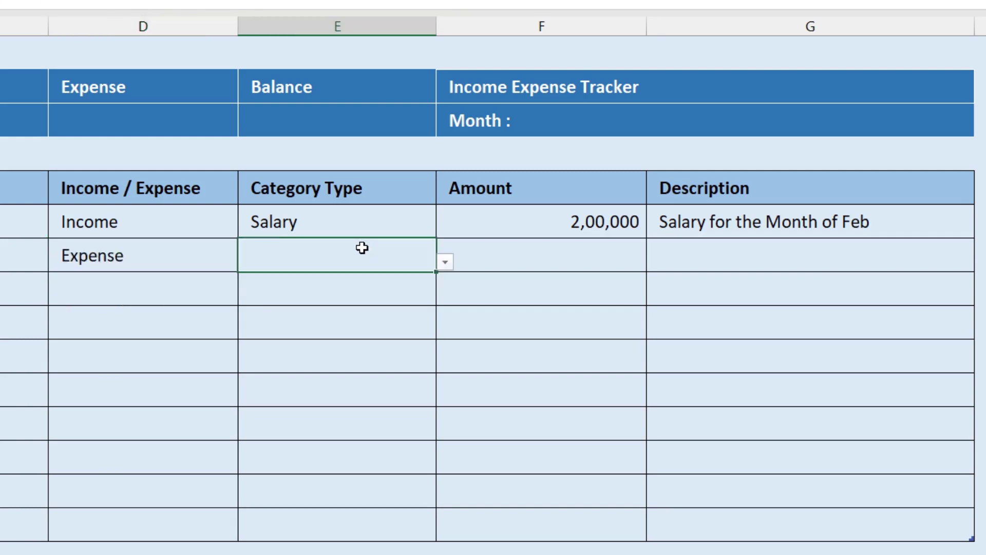
click(444, 262)
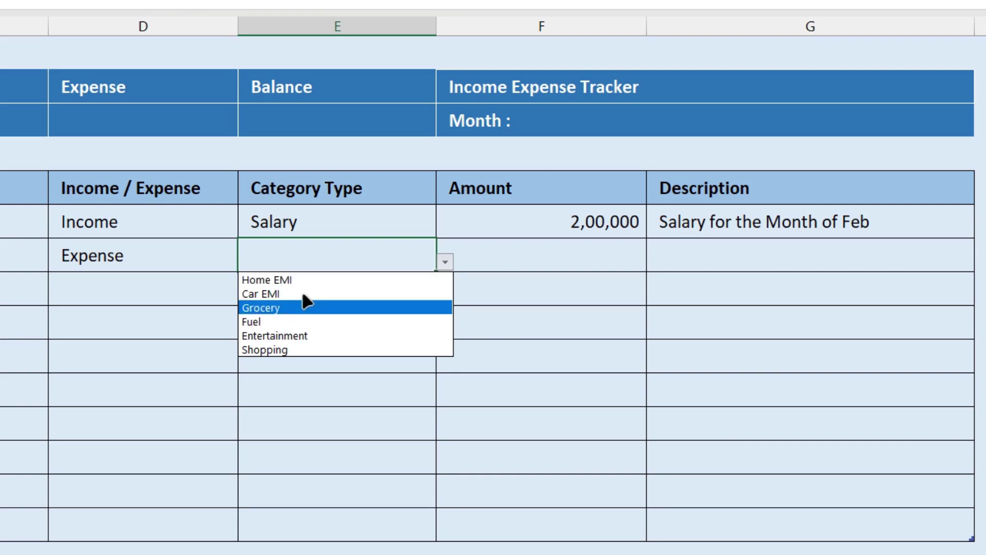
click(276, 283)
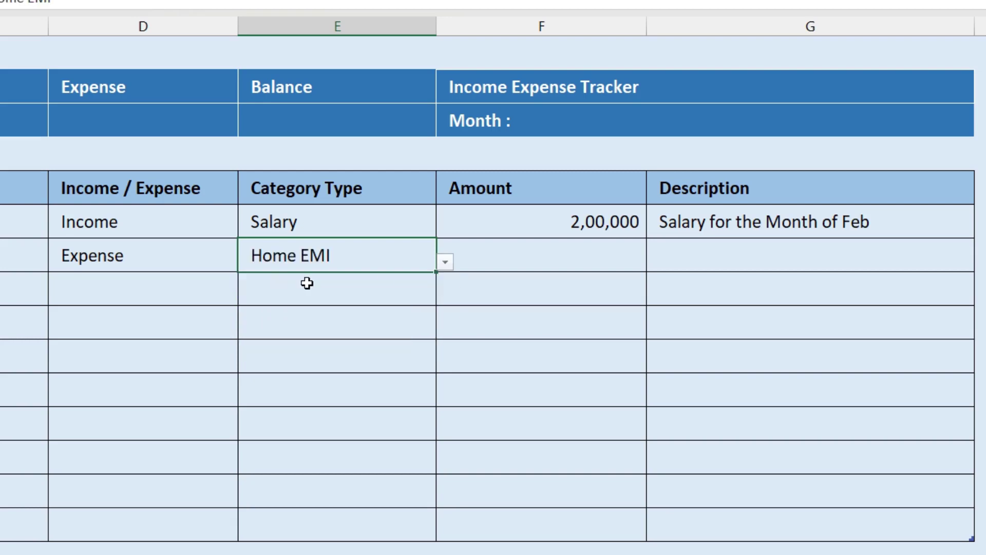
Enter the amount 30000 in F7 and the description Paid in G7
click(500, 254)
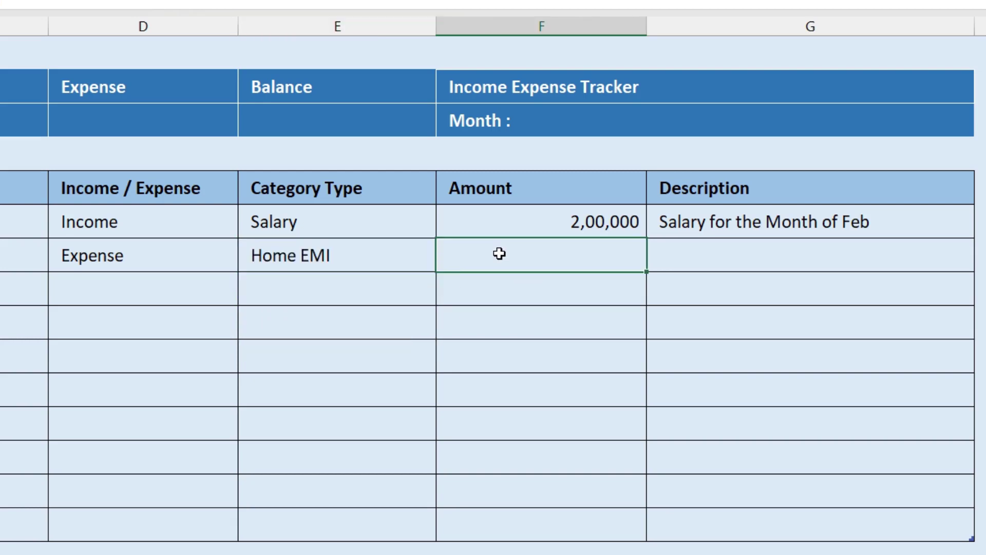
text(30,000)
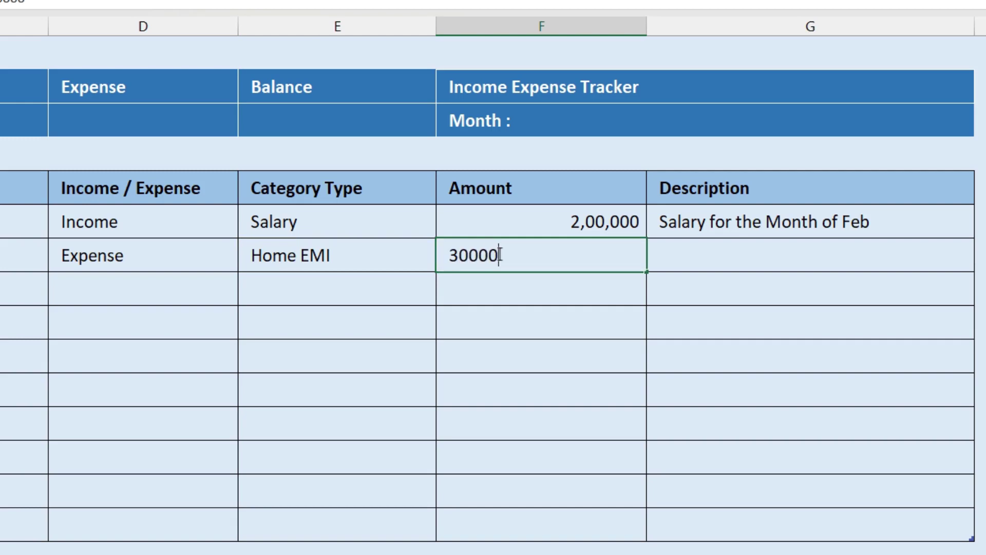
key(Return)
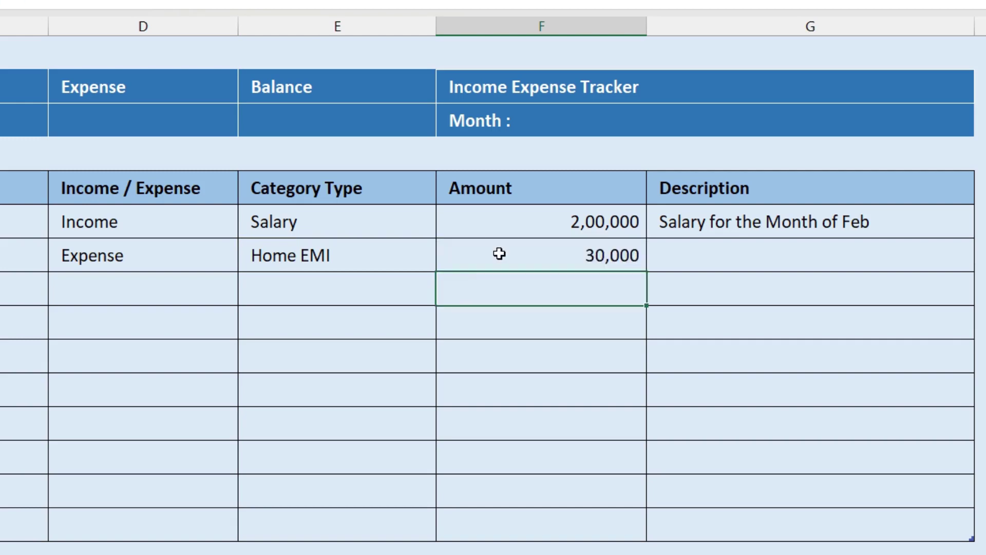
click(717, 260)
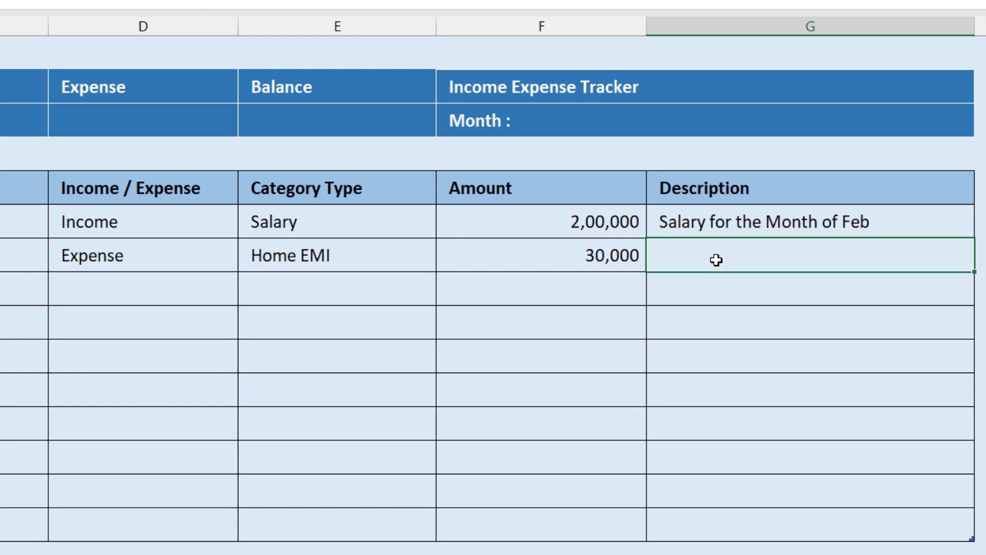
text(Paid)
key(Return)
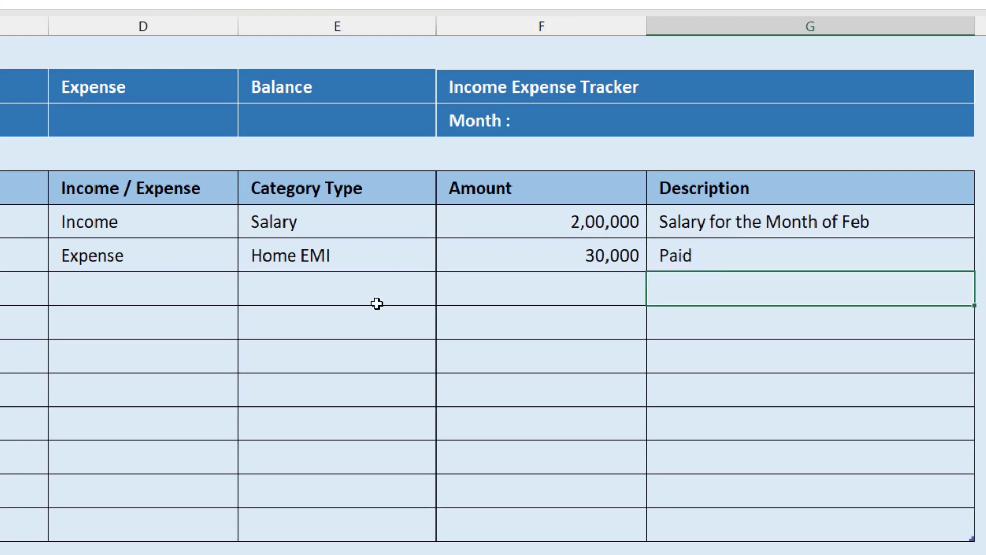
Choose Income in D8 and the category Youtube in E8 from their dropdown lists
click(94, 291)
click(248, 296)
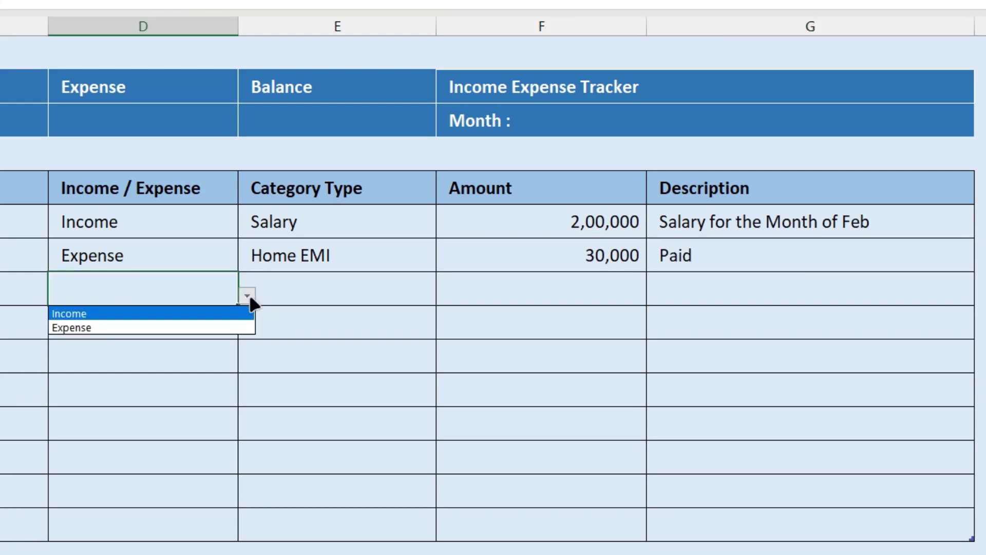
click(114, 316)
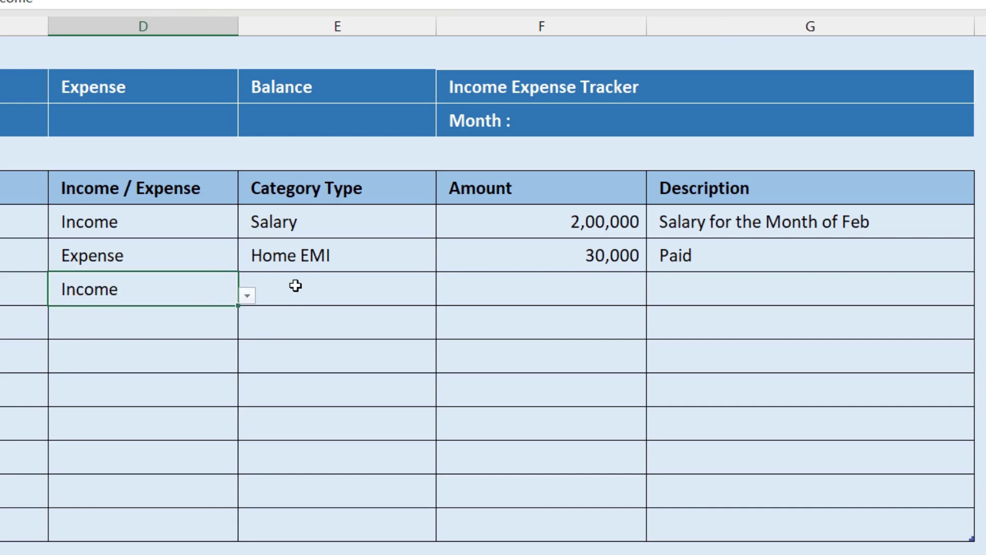
click(295, 286)
click(445, 296)
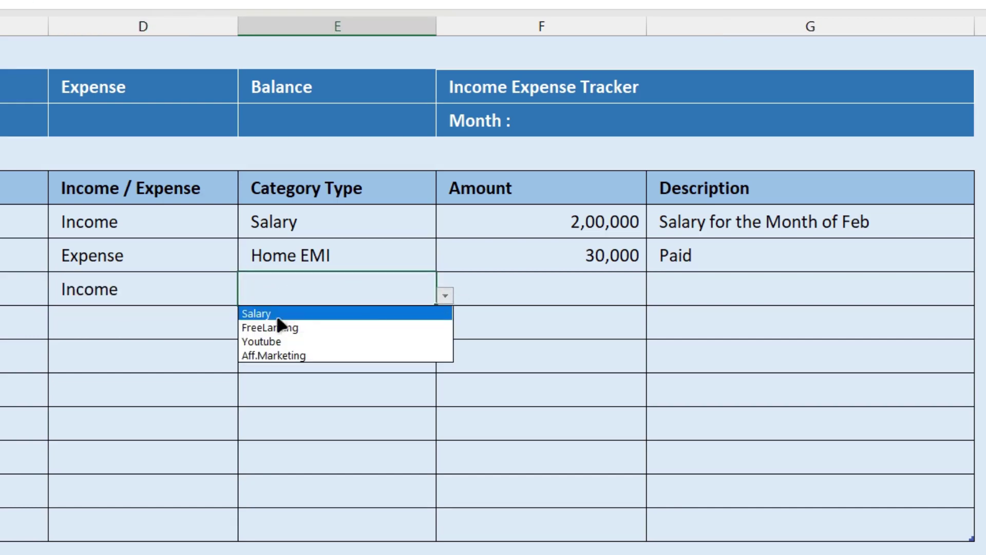
click(276, 342)
Enter the amount 150000 in F8 and the description Received in G8
click(518, 293)
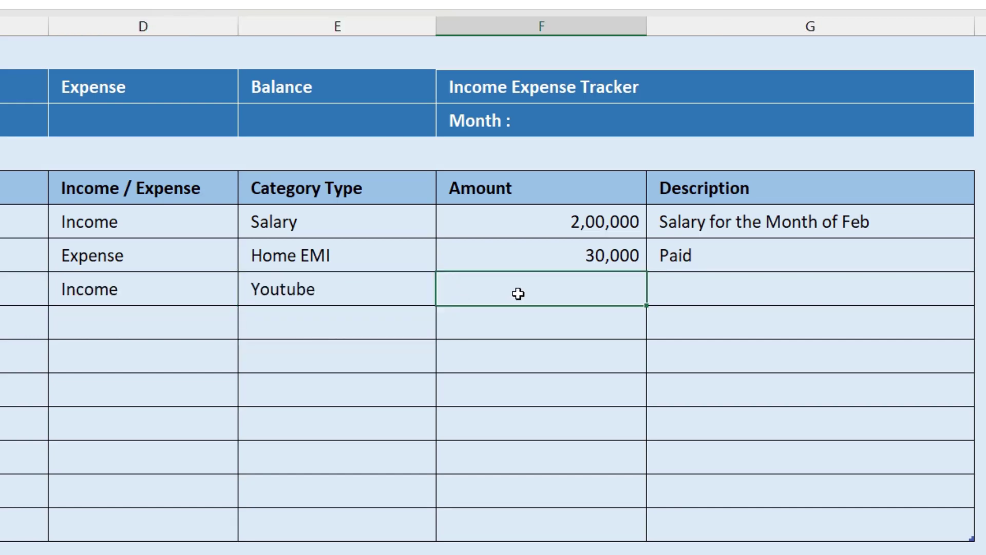
text(150000)
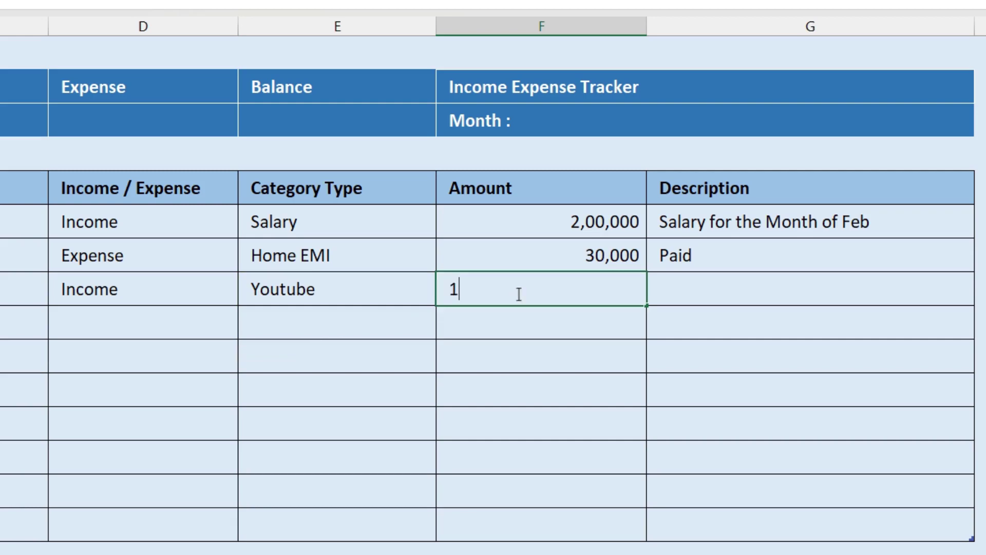
key(Return)
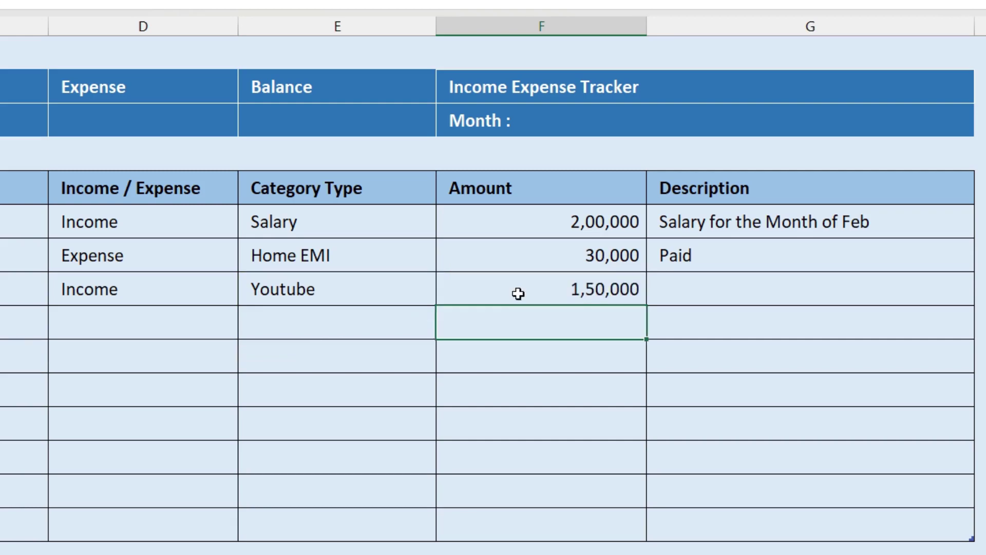
click(731, 285)
text(Re)
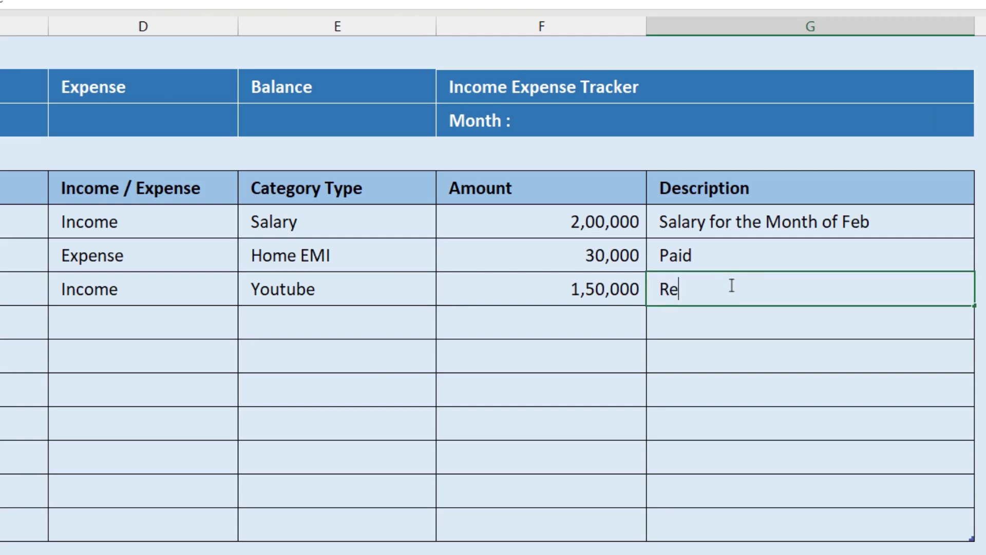
text(ceived)
key(Return)
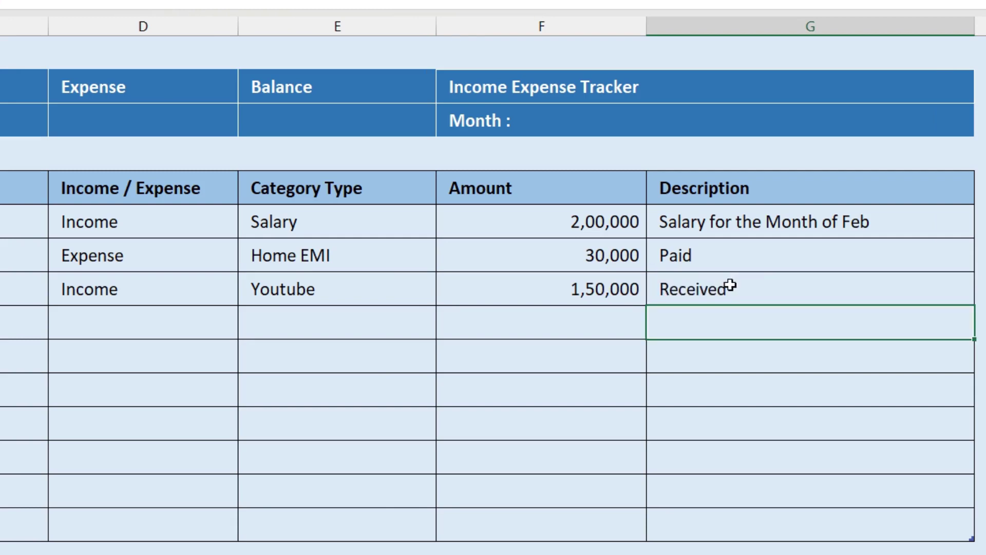
Choose Expense in D9 and the category Fuel in E9 from their dropdown lists
click(108, 319)
click(246, 329)
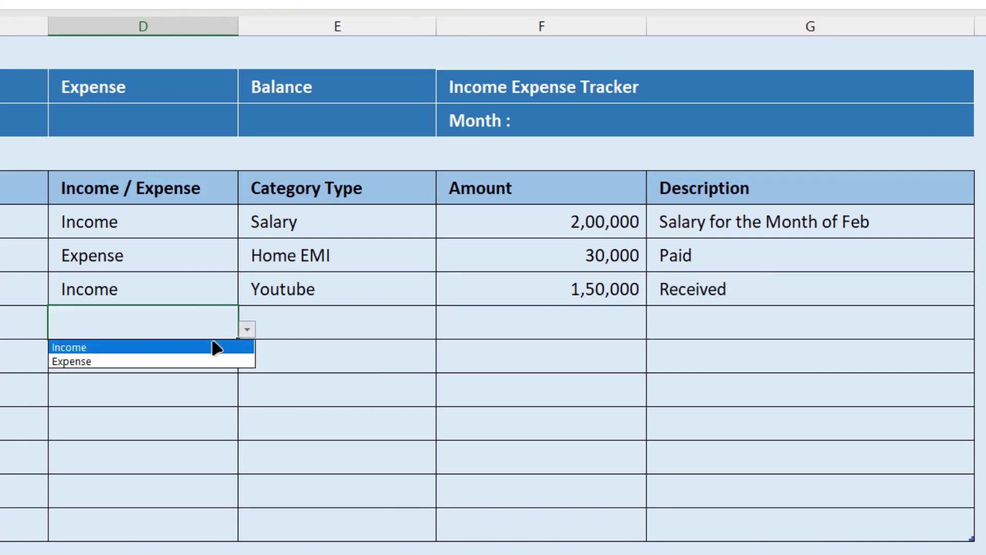
click(117, 361)
click(310, 323)
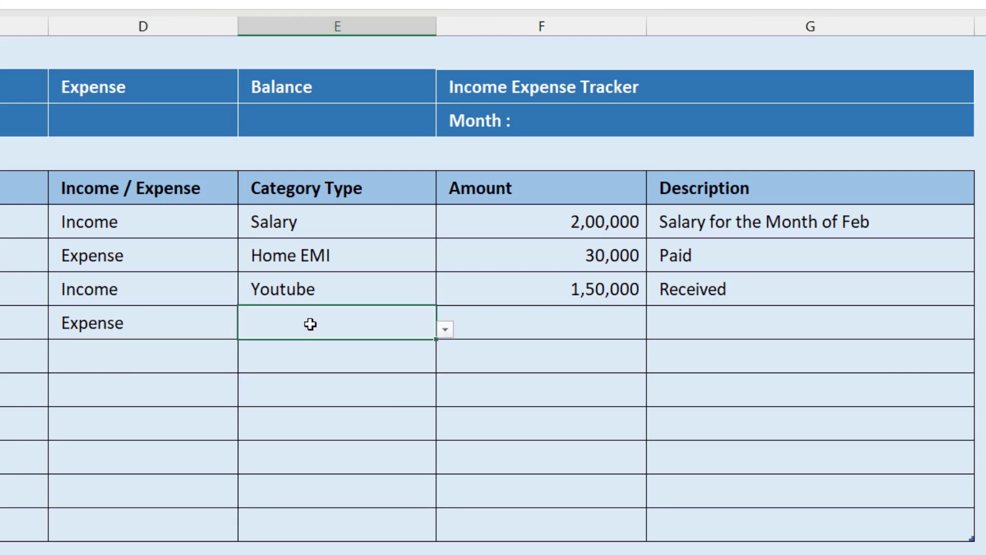
click(445, 329)
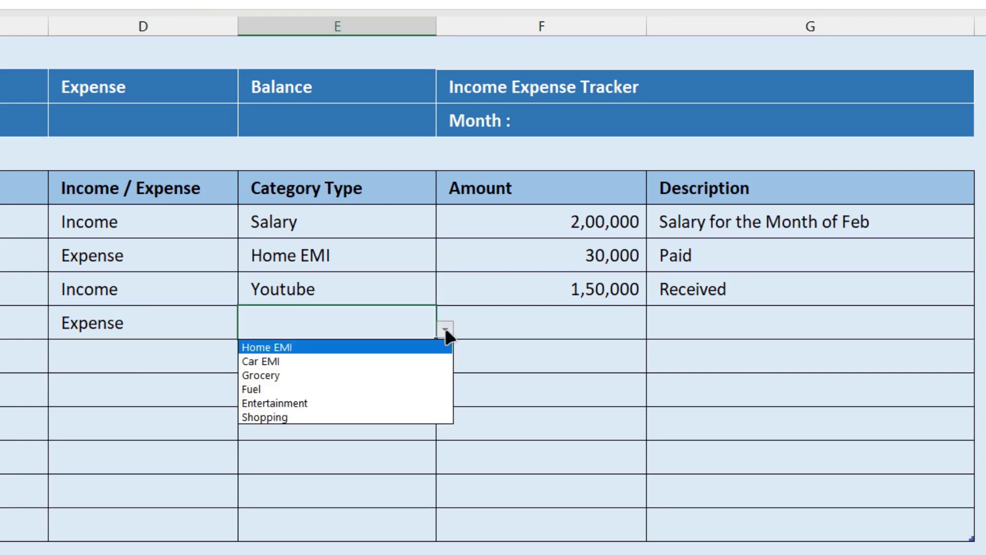
click(287, 389)
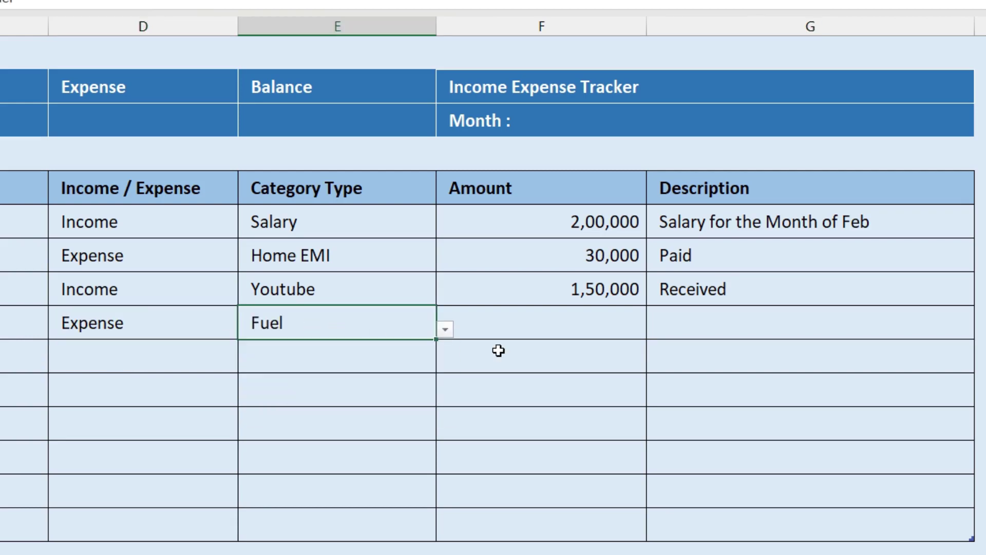
Enter the amount 4000 for the Fuel expense in F9
click(577, 321)
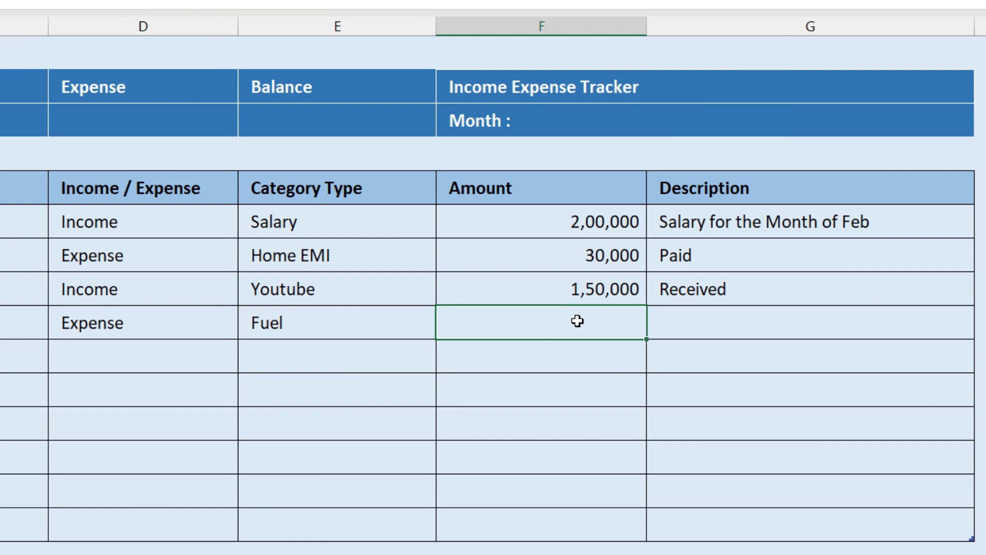
text(4000)
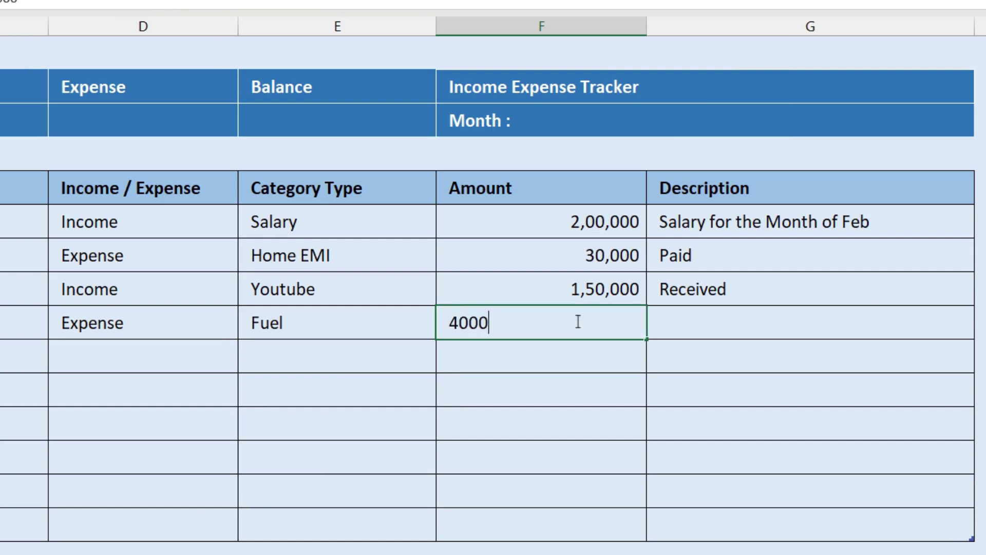
key(Return)
Choose Expense in D10 and the category Car EMI in E10 from their dropdown lists
click(226, 361)
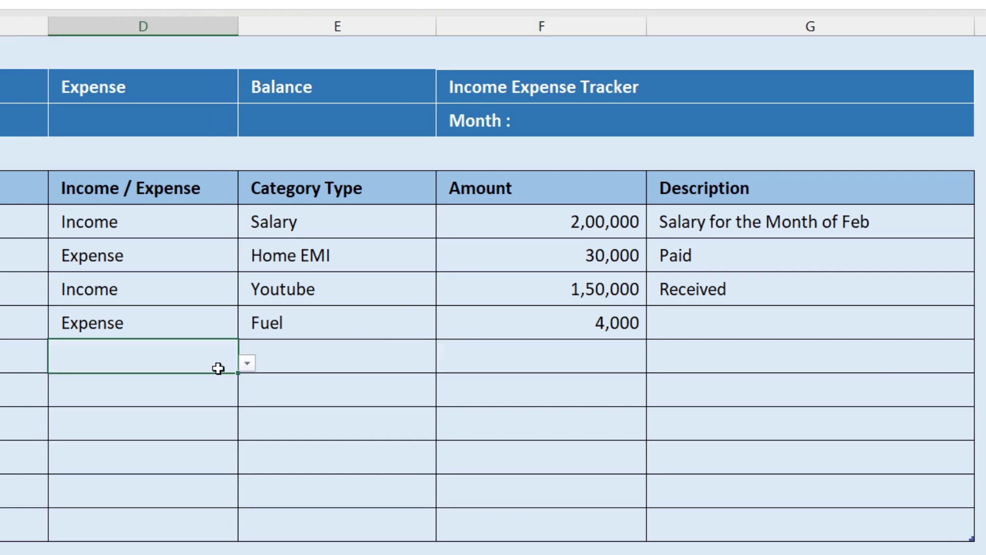
click(248, 363)
click(145, 395)
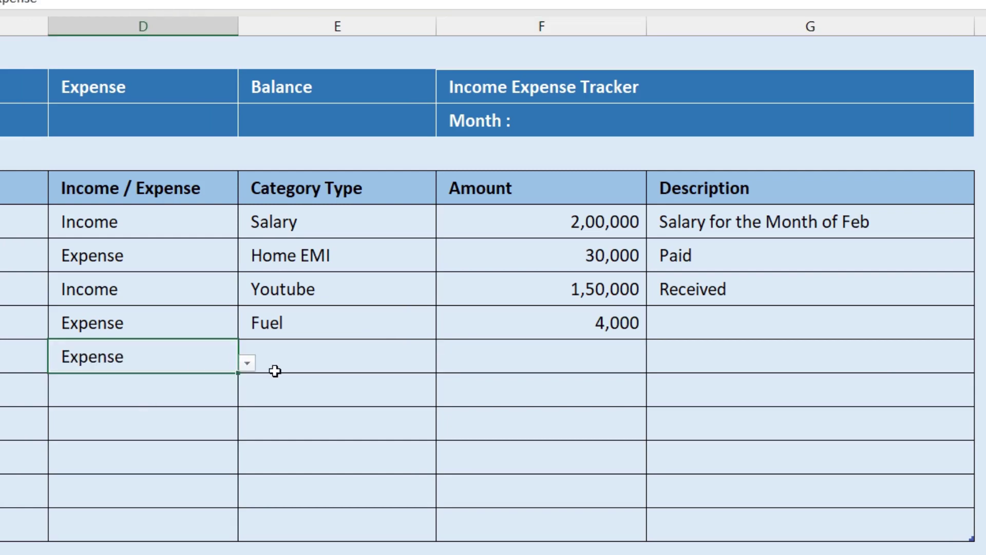
click(337, 360)
click(441, 360)
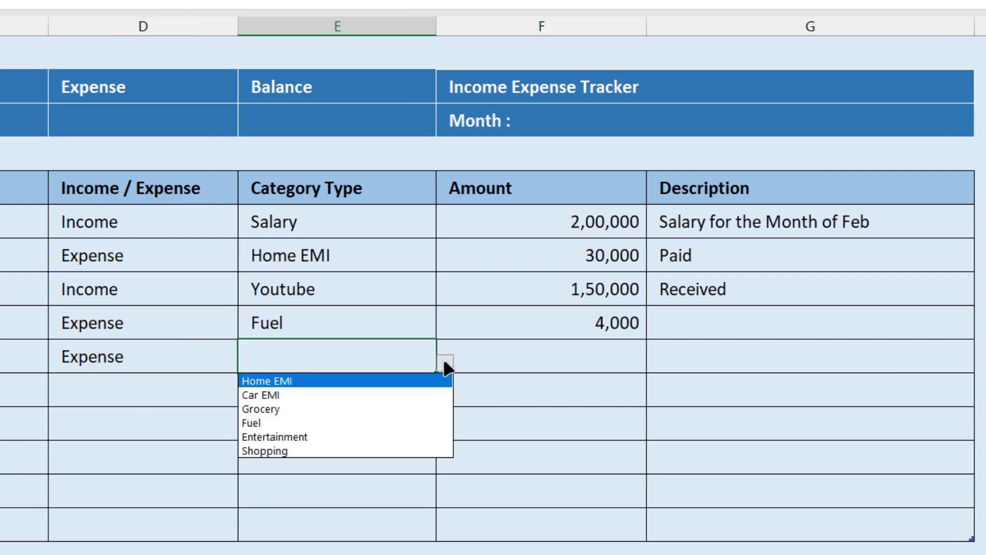
click(280, 394)
Enter the amount 25,000 in F10 and the description Paid in G10
click(573, 350)
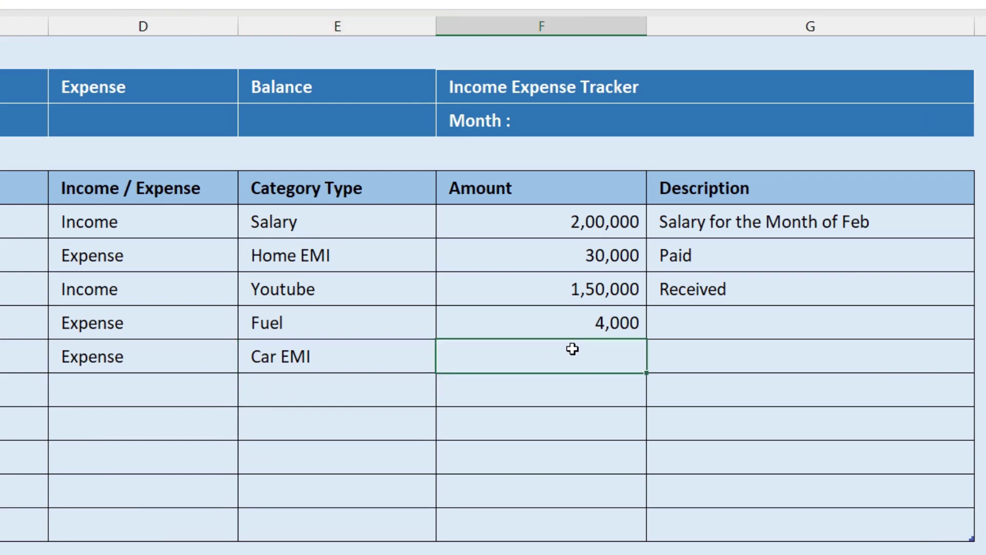
text(25,000)
key(Return)
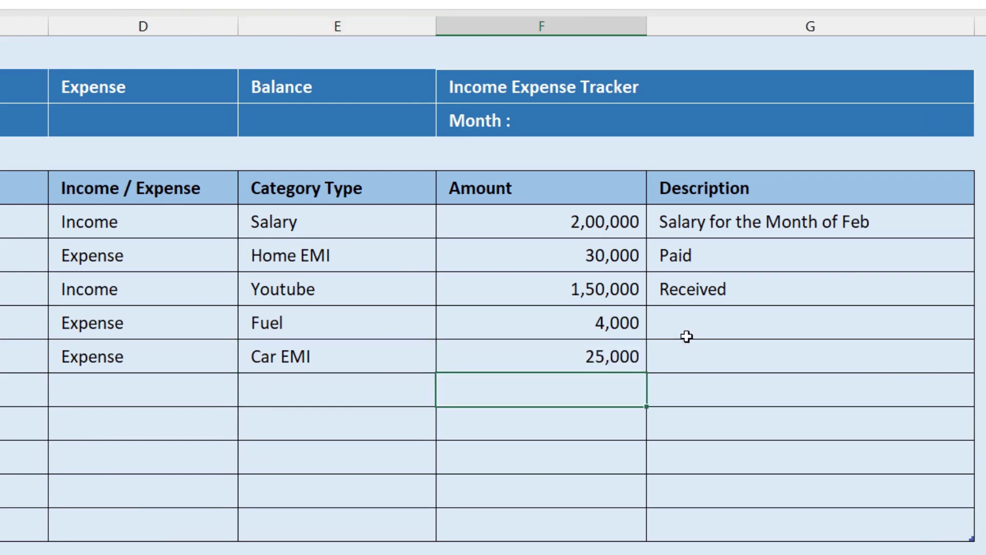
click(701, 361)
text(Paid)
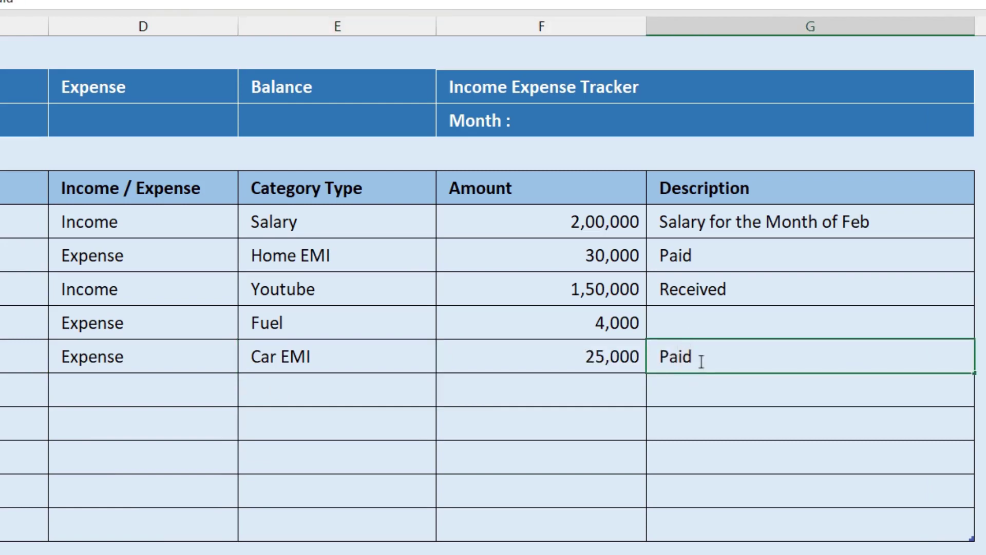
key(Return)
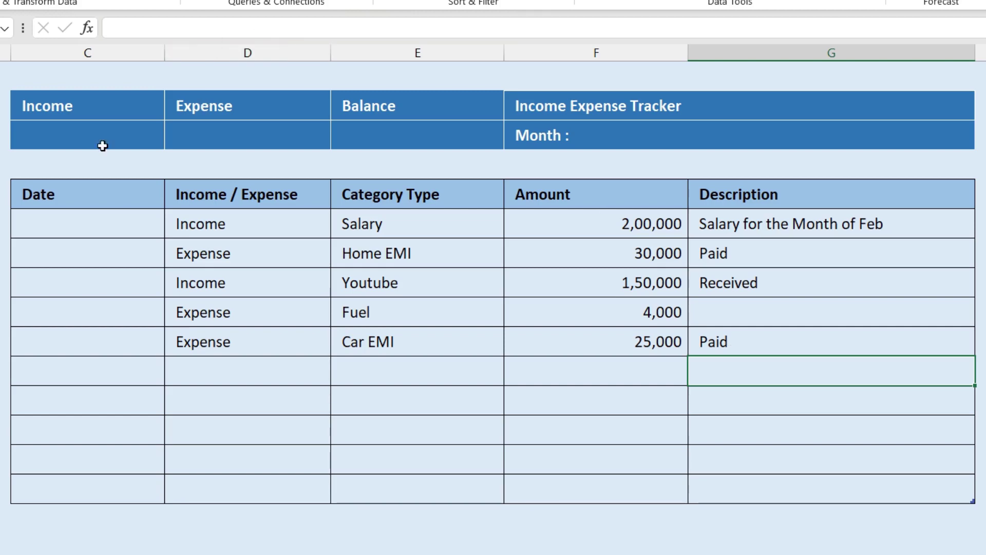
click(49, 140)
click(202, 140)
click(351, 137)
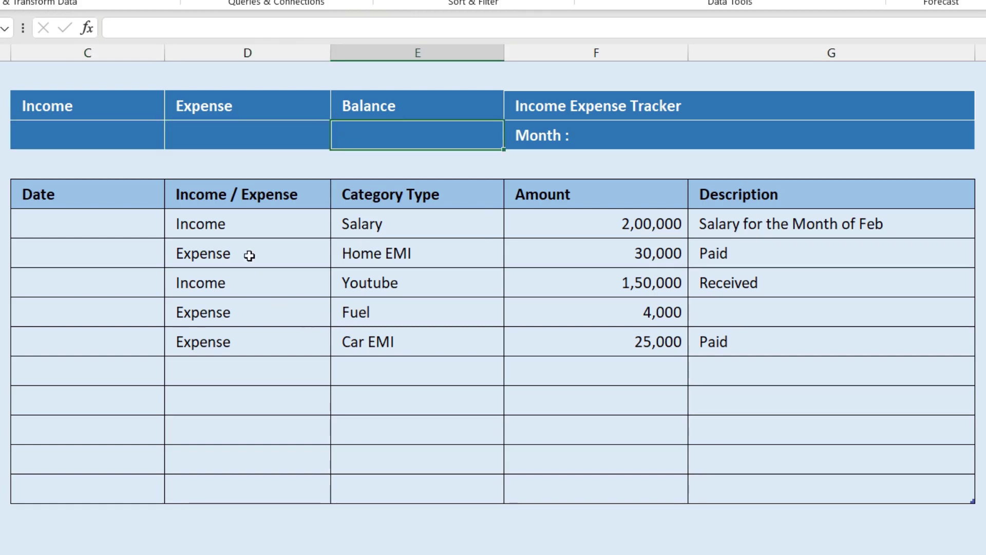
Calculate total income in C3 with the formula =SUMIF(Table2[Income / Expense],C2,Table2[Amount])
click(77, 133)
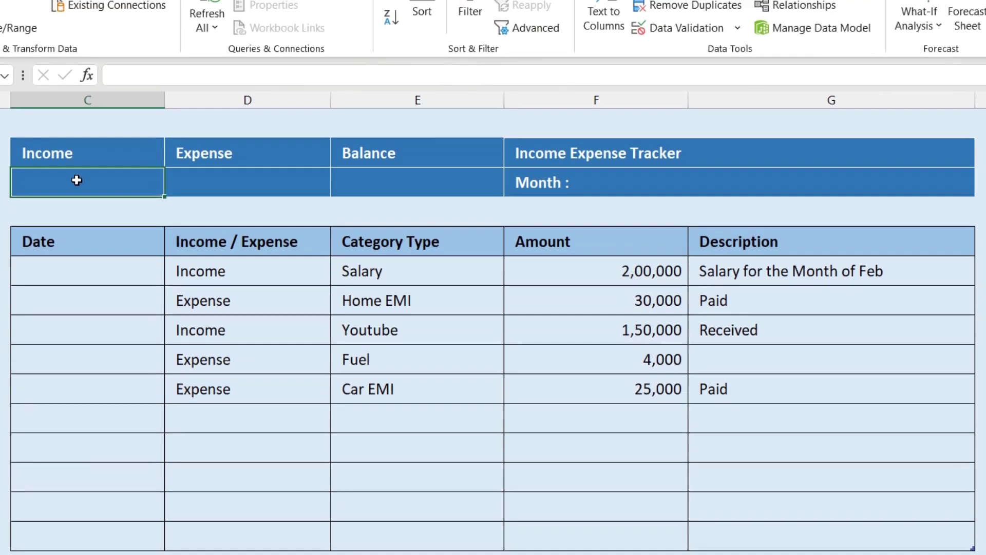
text(=sumif)
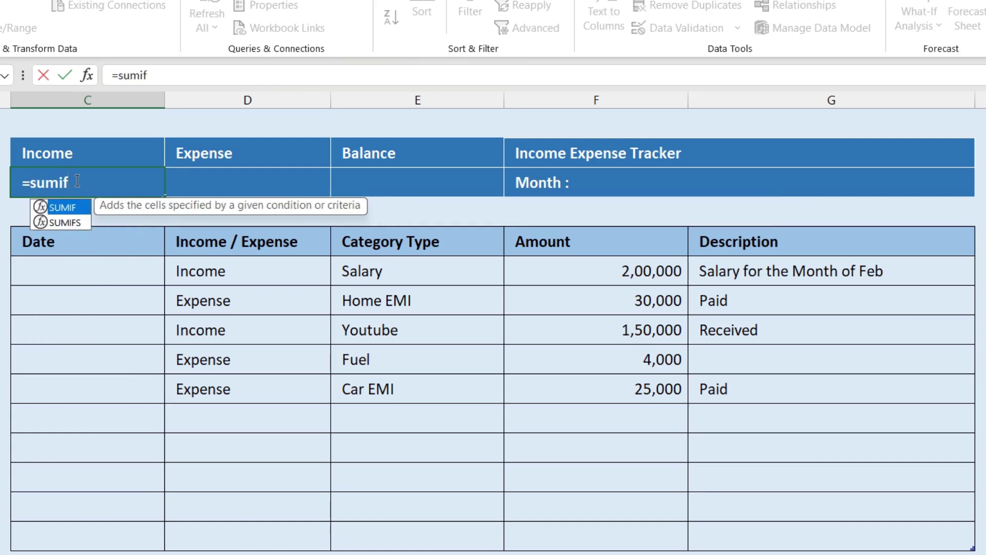
key(Tab)
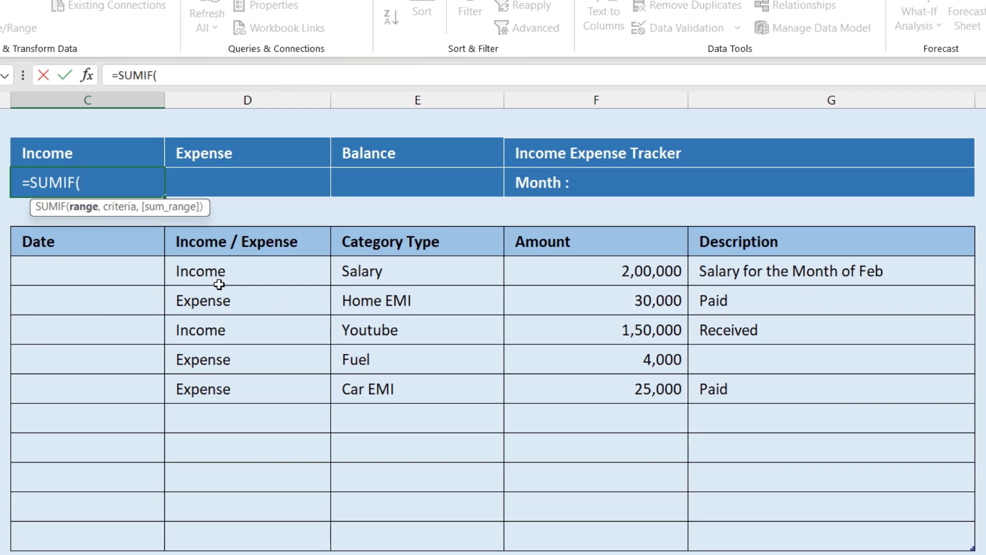
drag(216, 271, 229, 533)
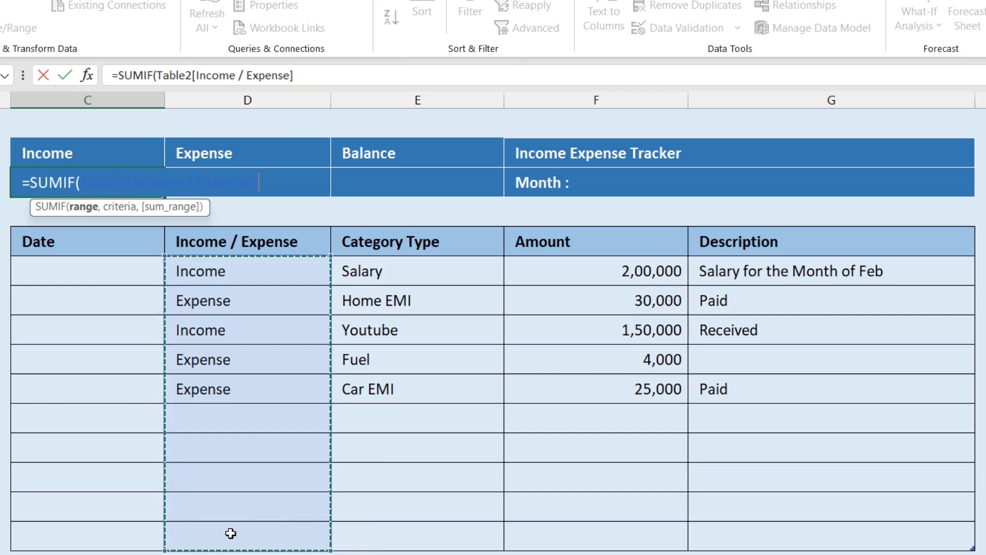
text(,)
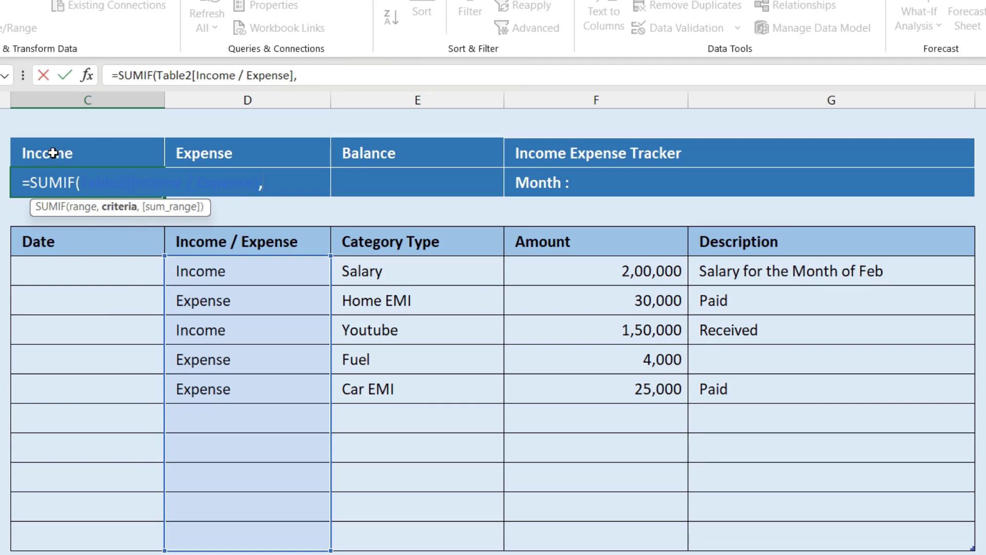
click(70, 152)
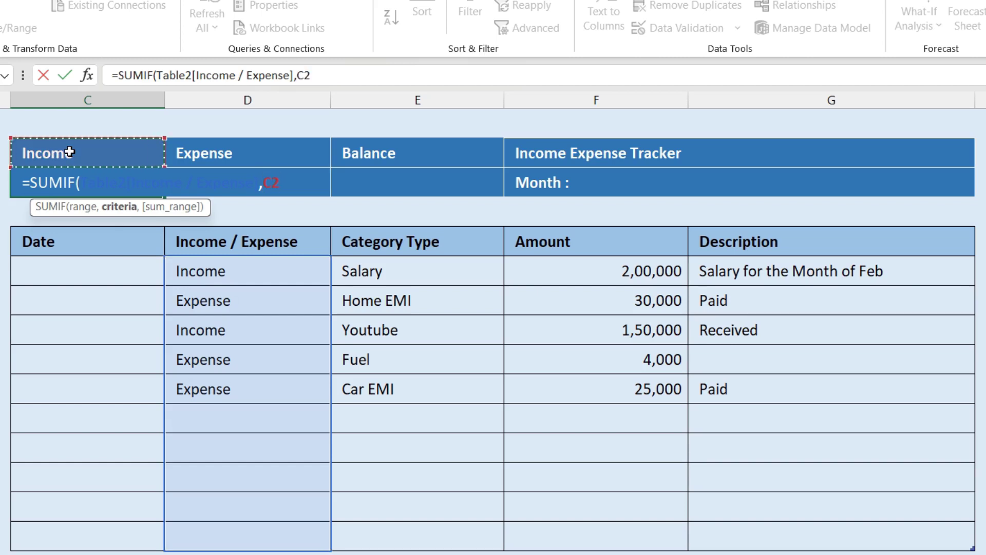
text(,)
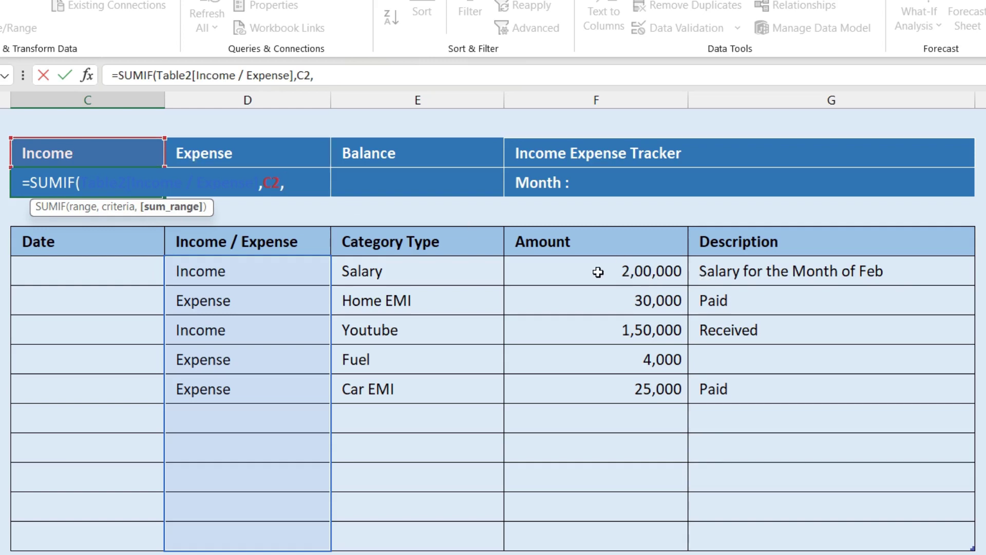
drag(593, 270, 592, 531)
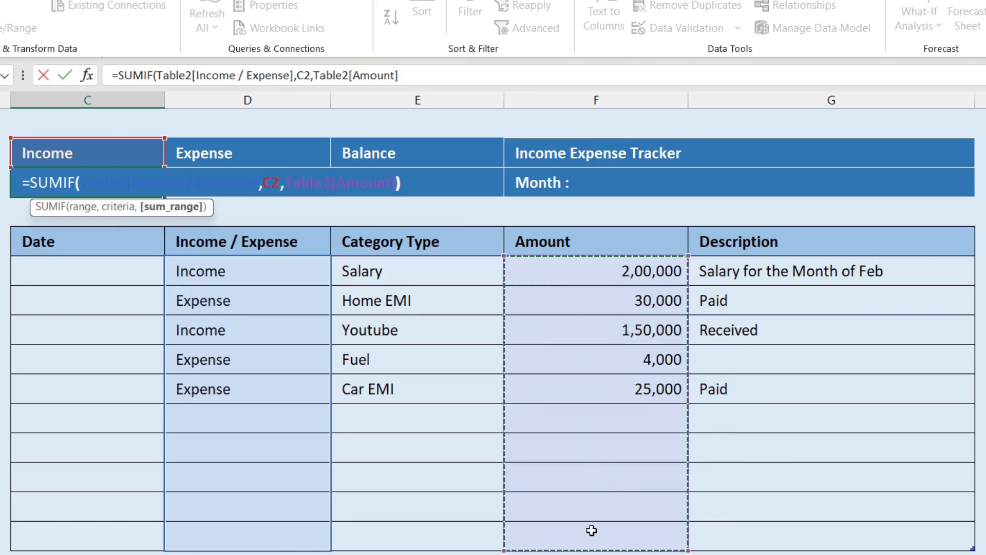
text())
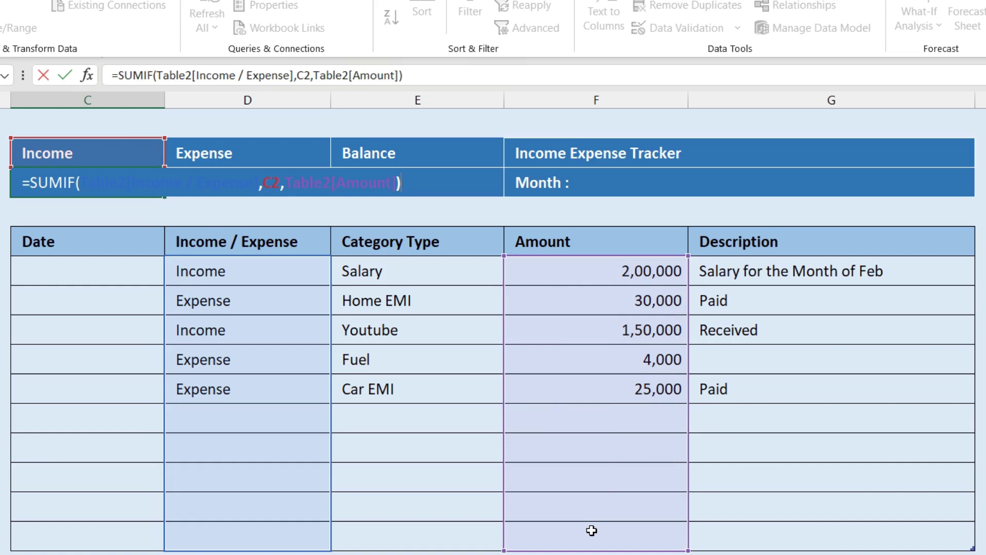
key(Return)
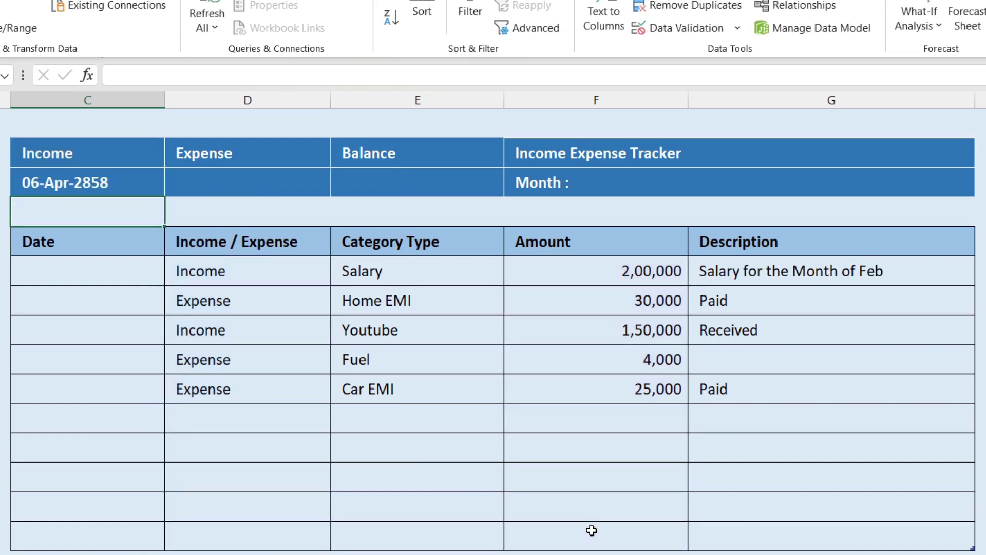
click(91, 181)
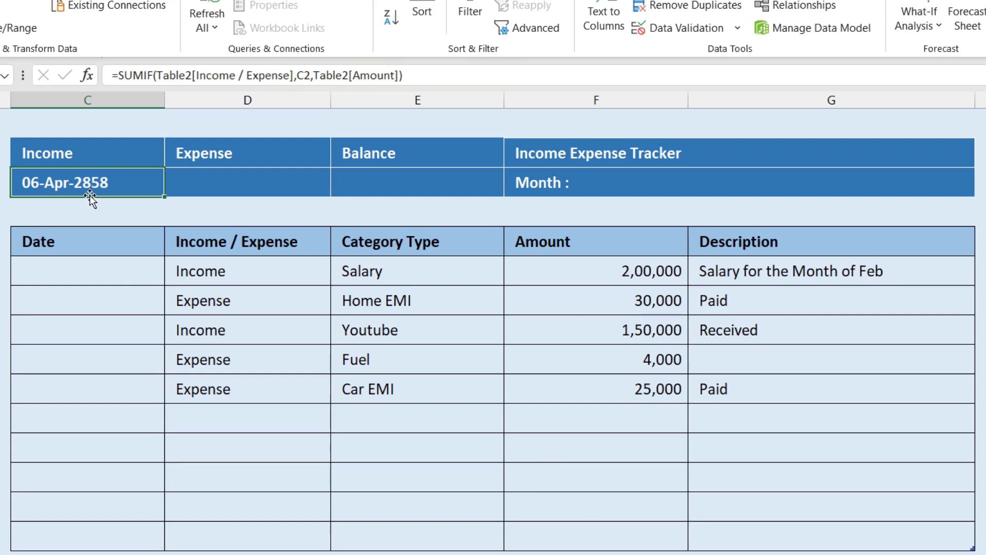
Enter the date 05-02 for the Salary entry in C6
click(72, 271)
key(ctrl+shift+l)
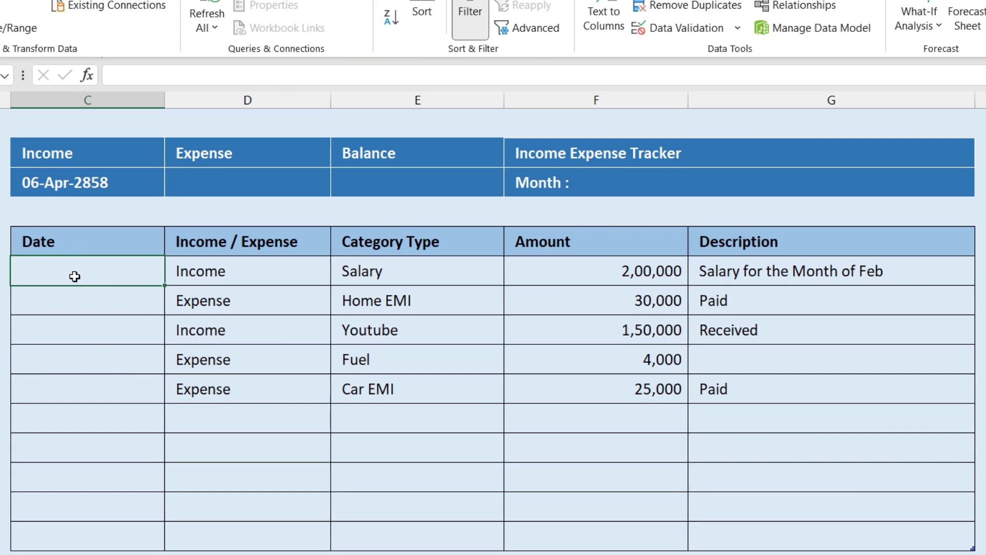
text(05-02)
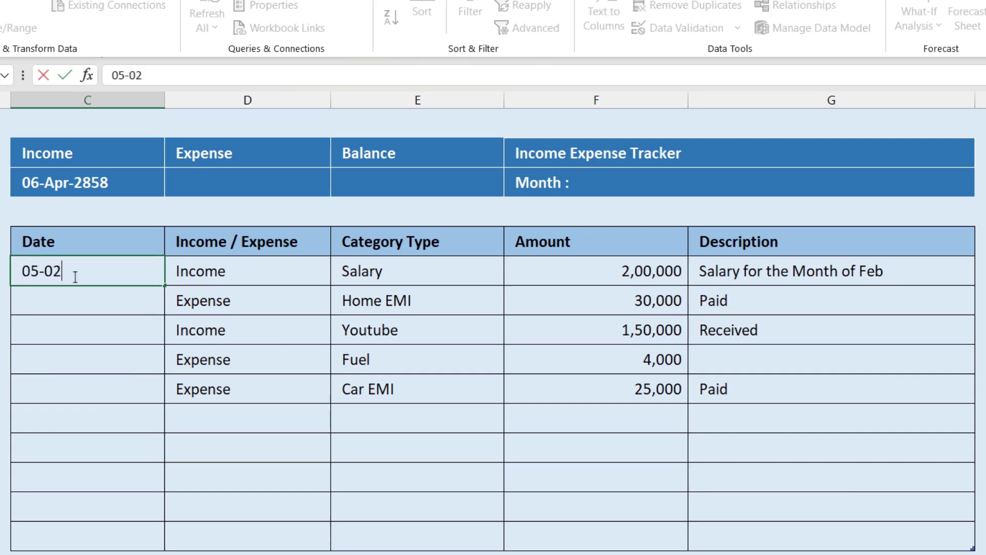
key(Return)
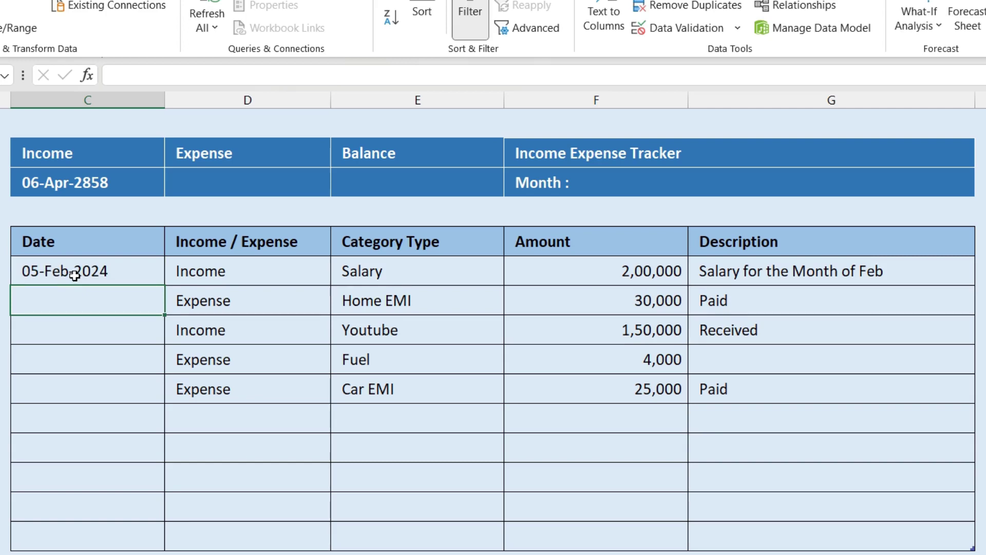
Change the number format of the income total in C3 from Date to General
click(92, 182)
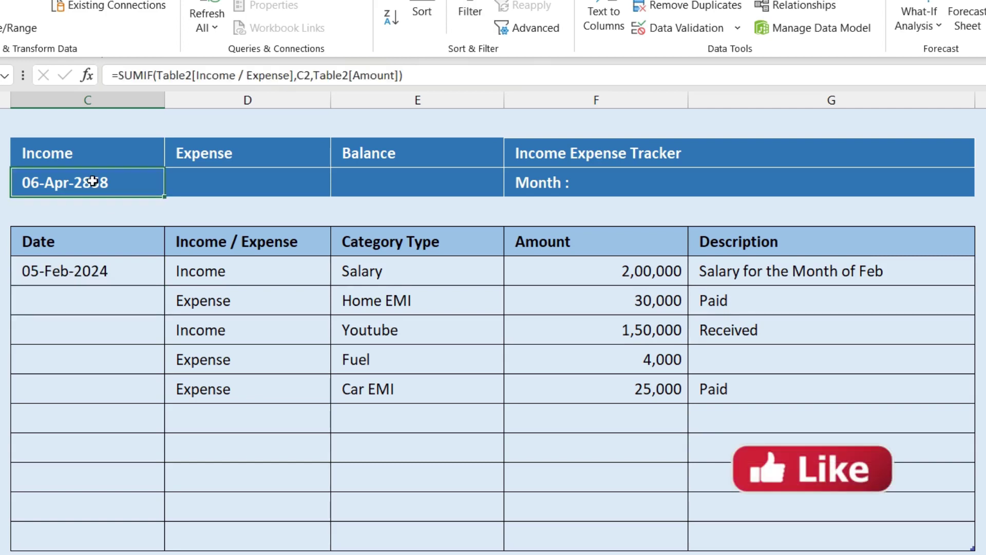
key(ctrl+1)
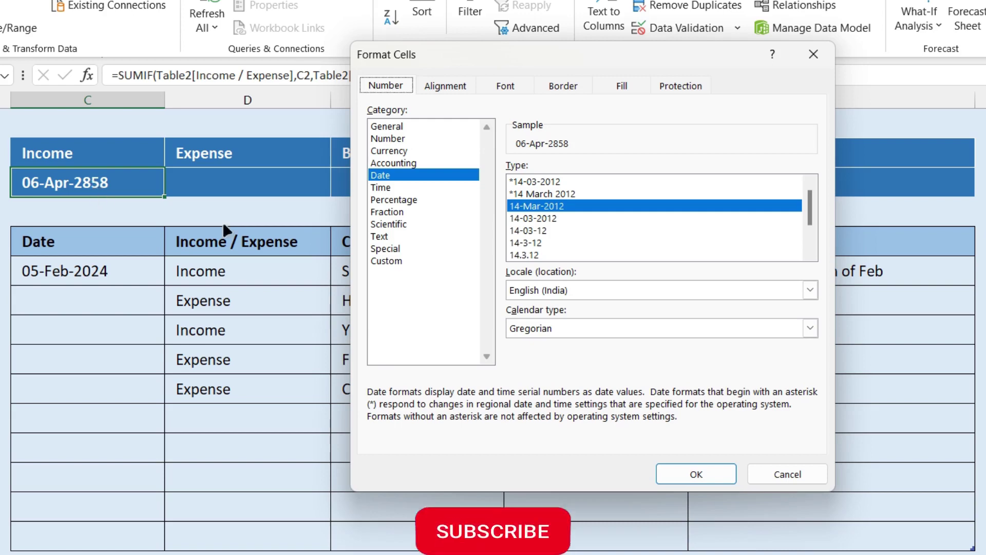
click(396, 126)
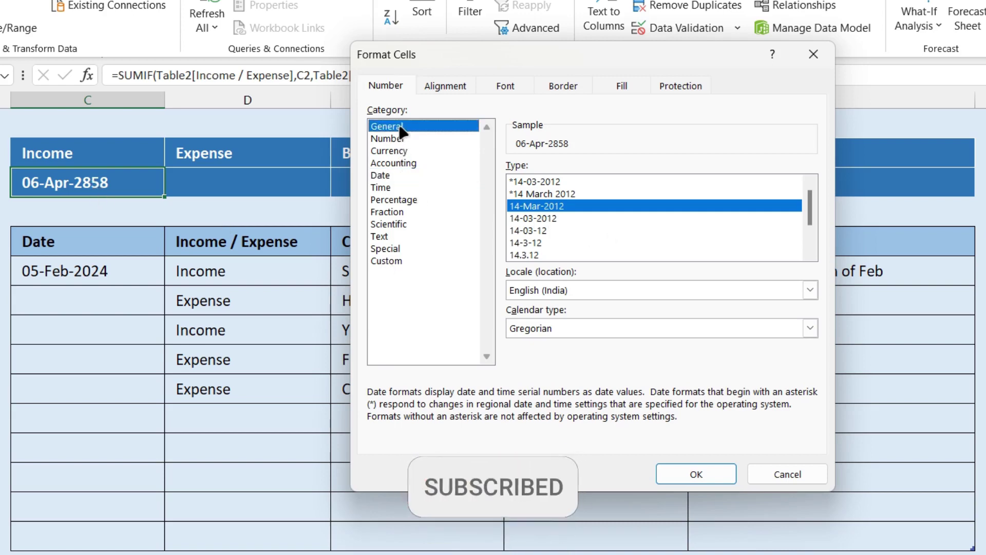
click(696, 474)
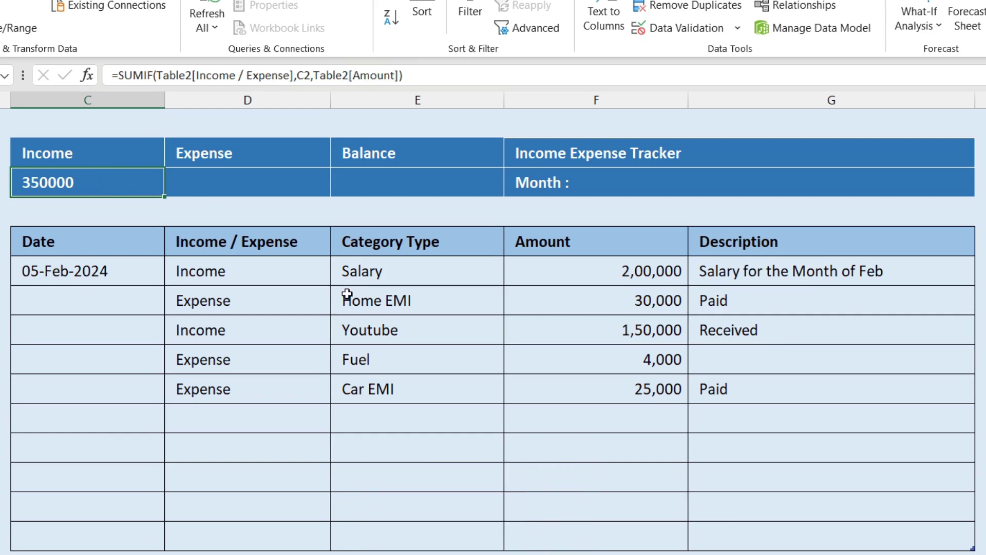
Check the Income entries in D6 and D8 and their amounts against the income total in C3
click(244, 270)
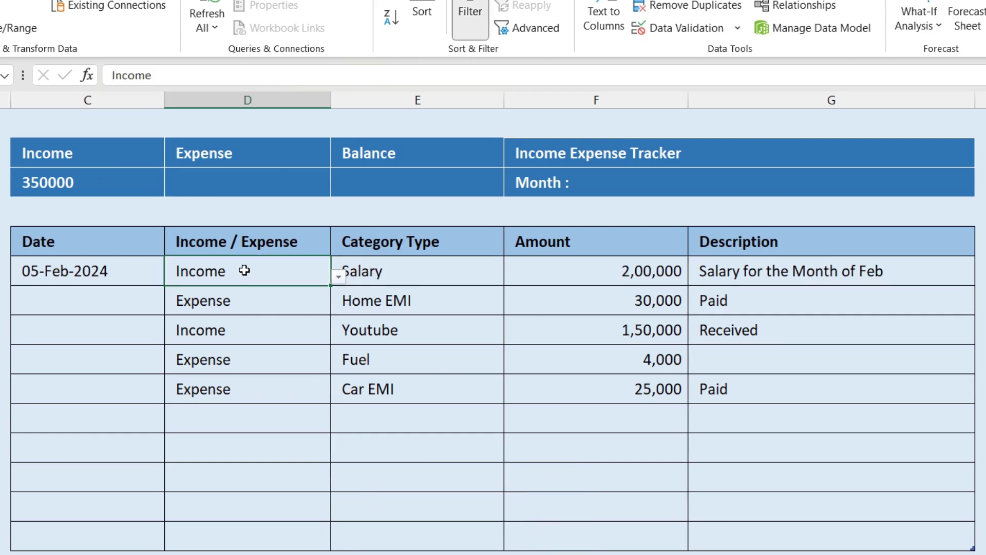
ctrl+click(246, 340)
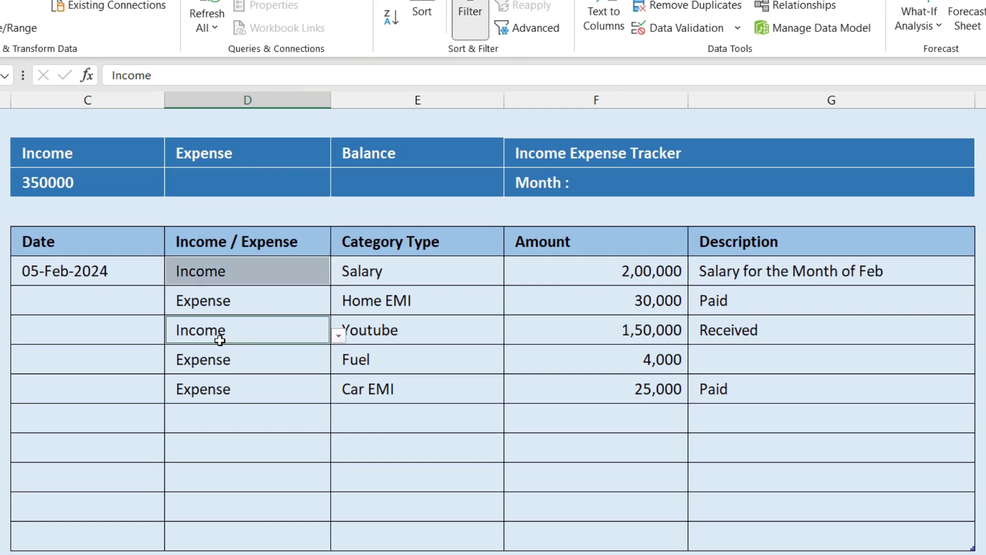
click(632, 271)
ctrl+click(631, 330)
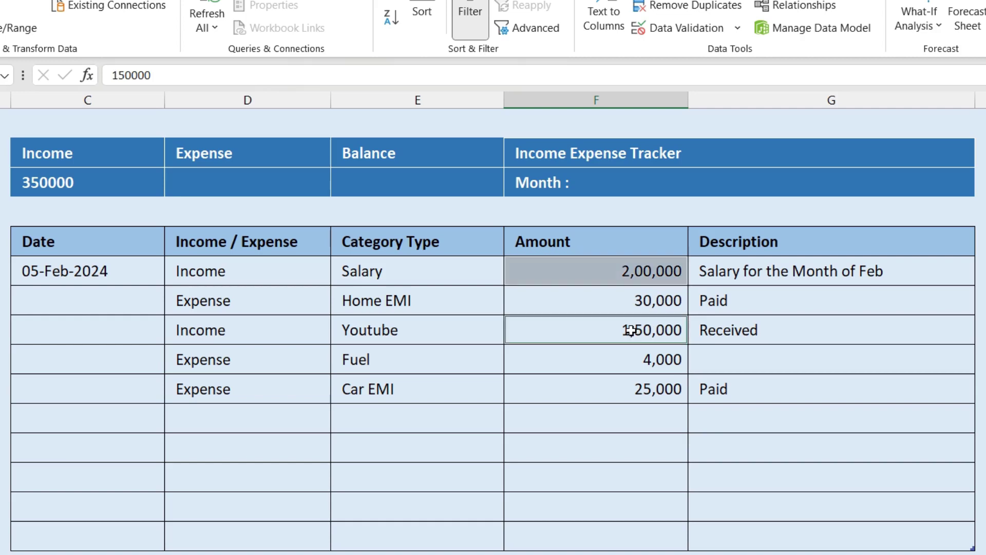
click(52, 182)
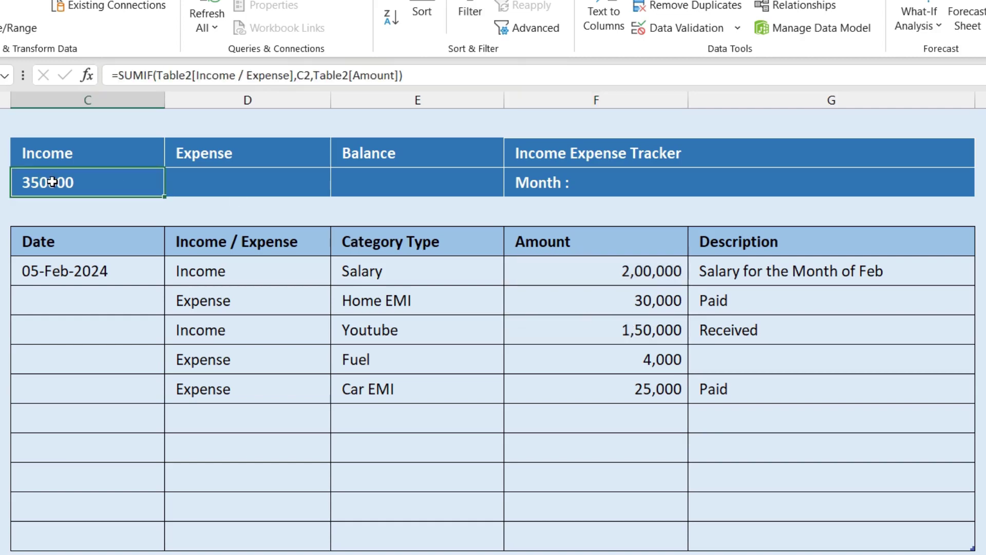
Calculate total expense in D3 with the formula =SUMIF(Table2[Income / Expense],D2,Table2[Amount])
click(251, 182)
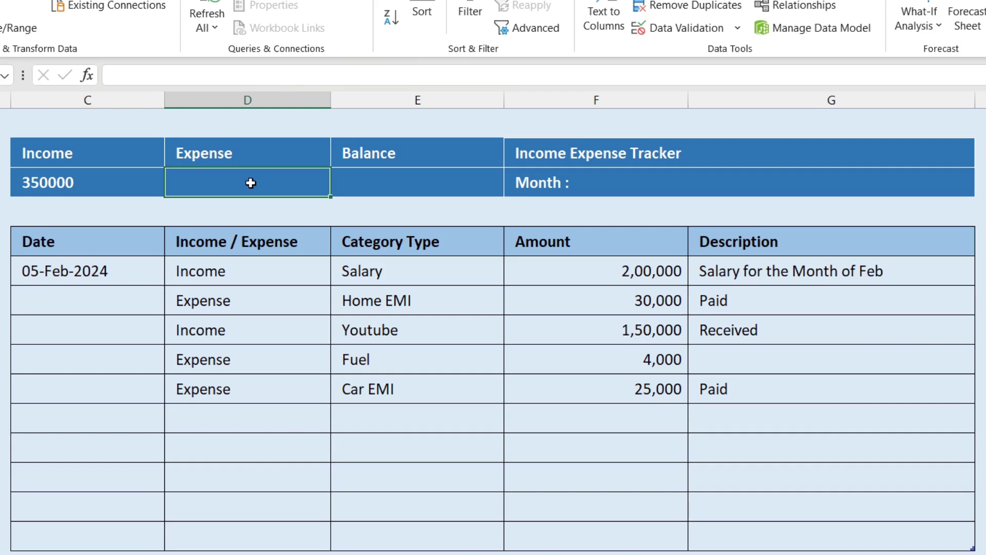
text(=sum)
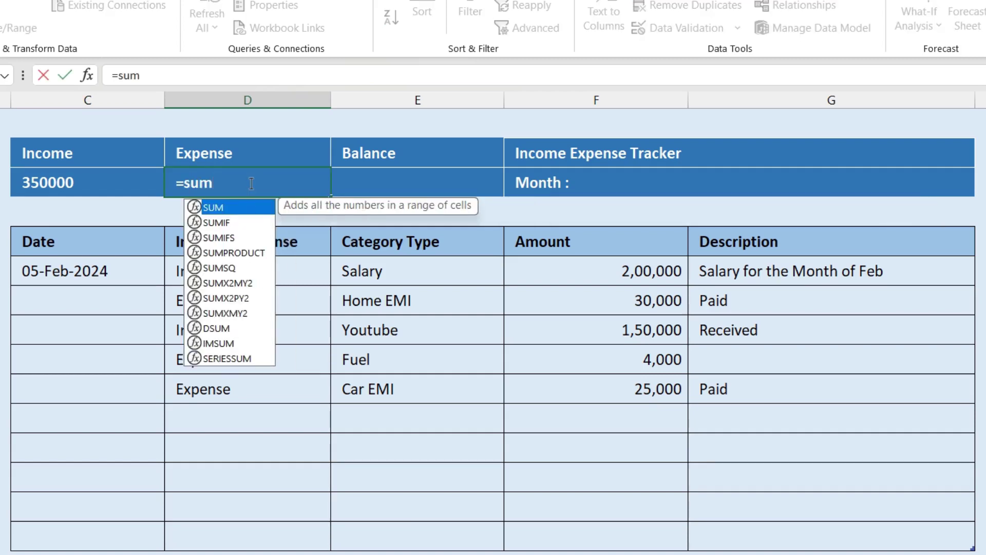
key(Down)
key(Tab)
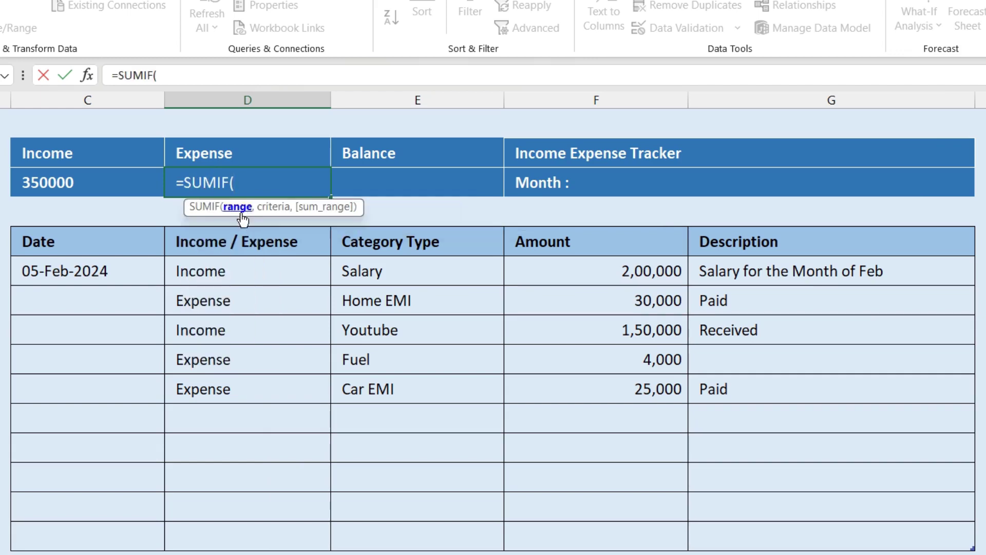
drag(222, 268, 226, 530)
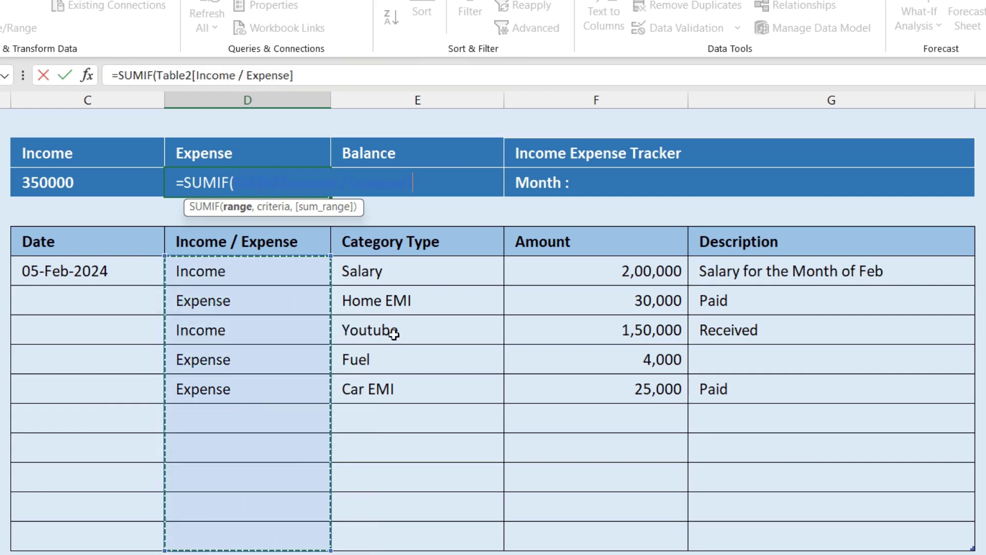
text(,)
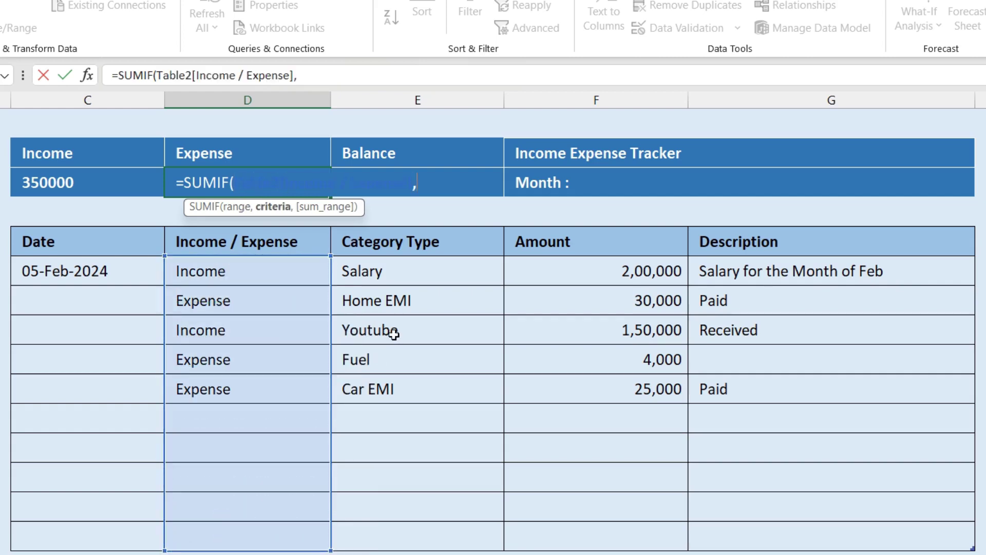
click(226, 152)
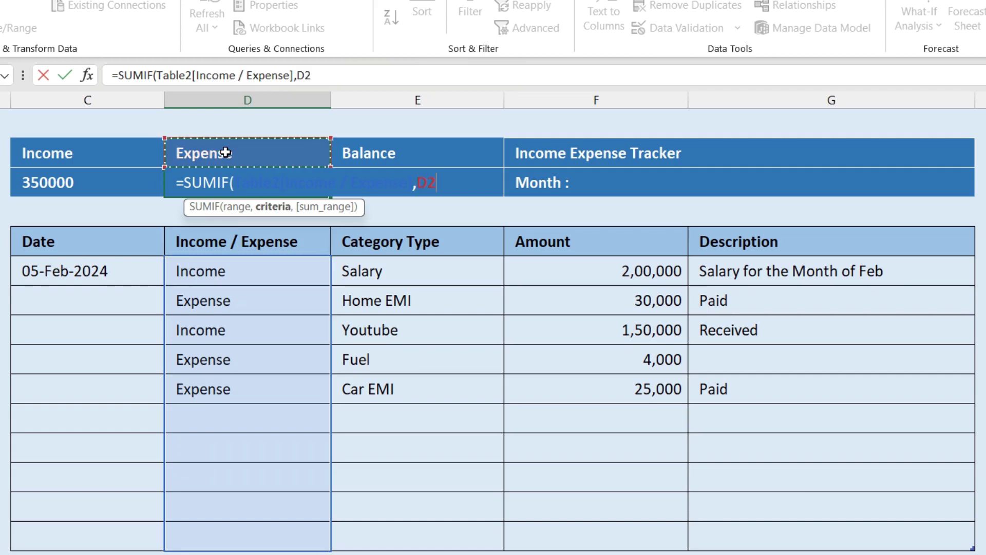
text(,)
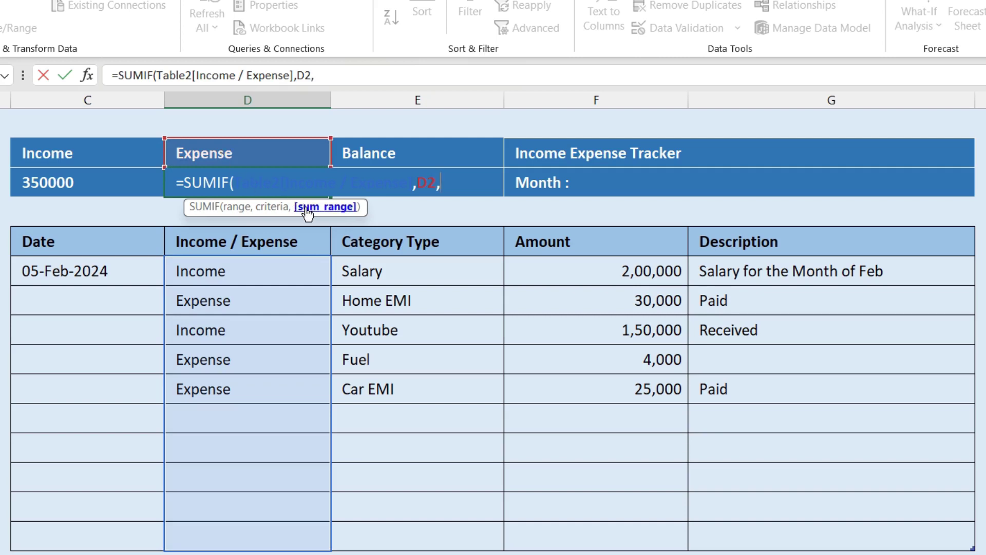
drag(585, 270, 575, 522)
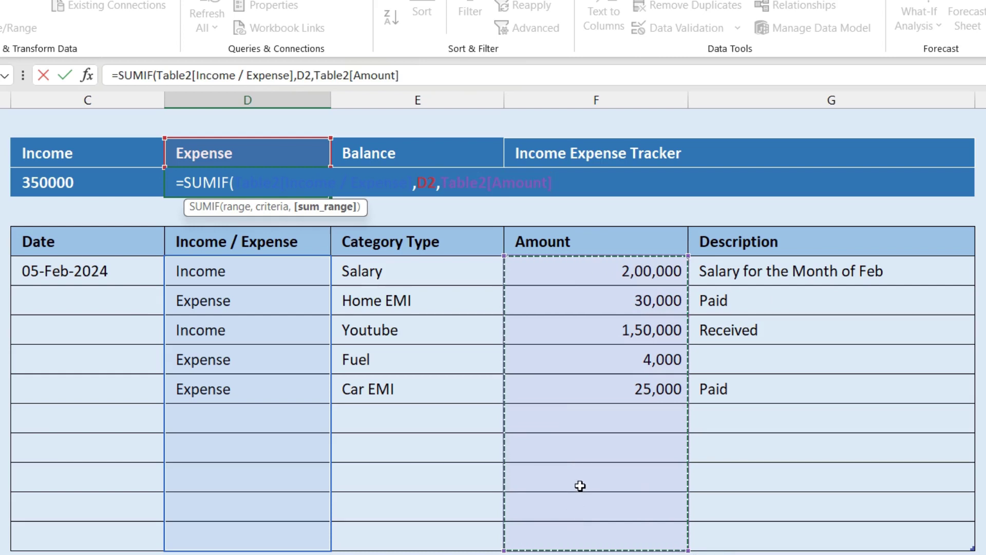
text())
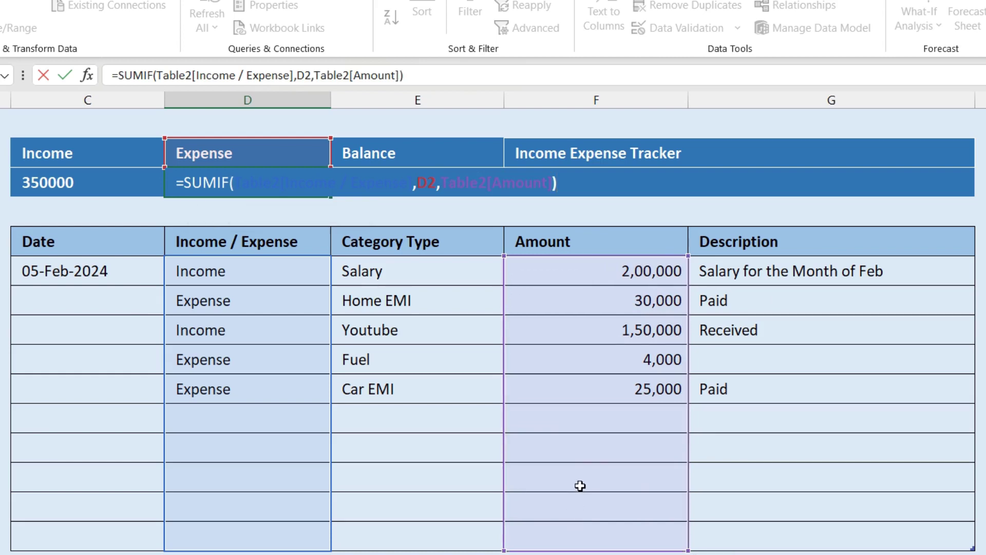
key(Return)
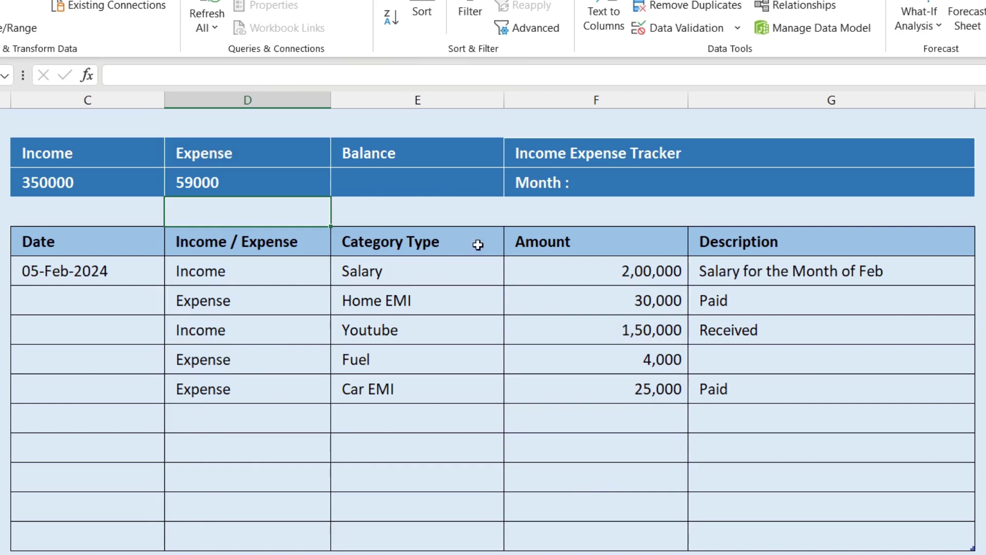
Check the Home EMI, Fuel and Car EMI expense amounts against the expense total in D3
click(215, 184)
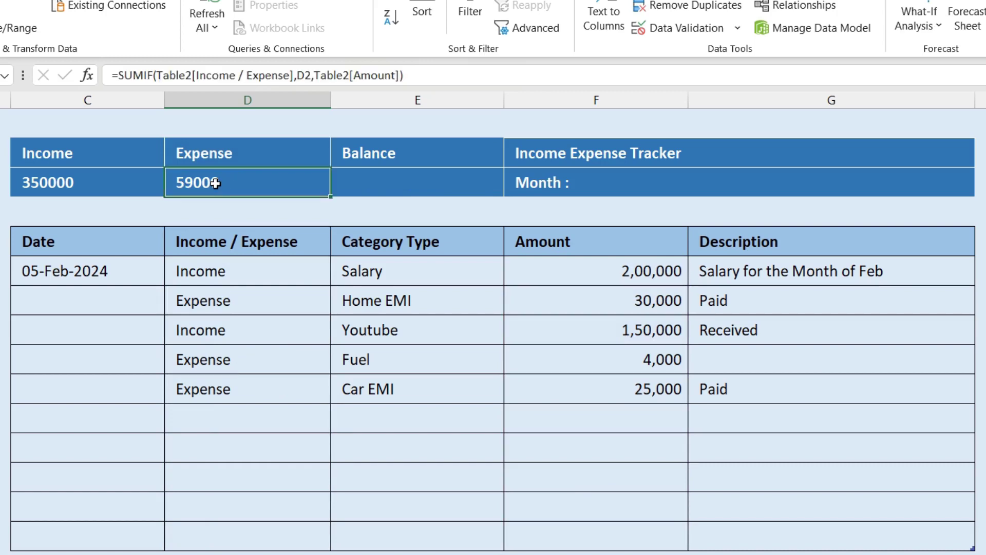
click(259, 302)
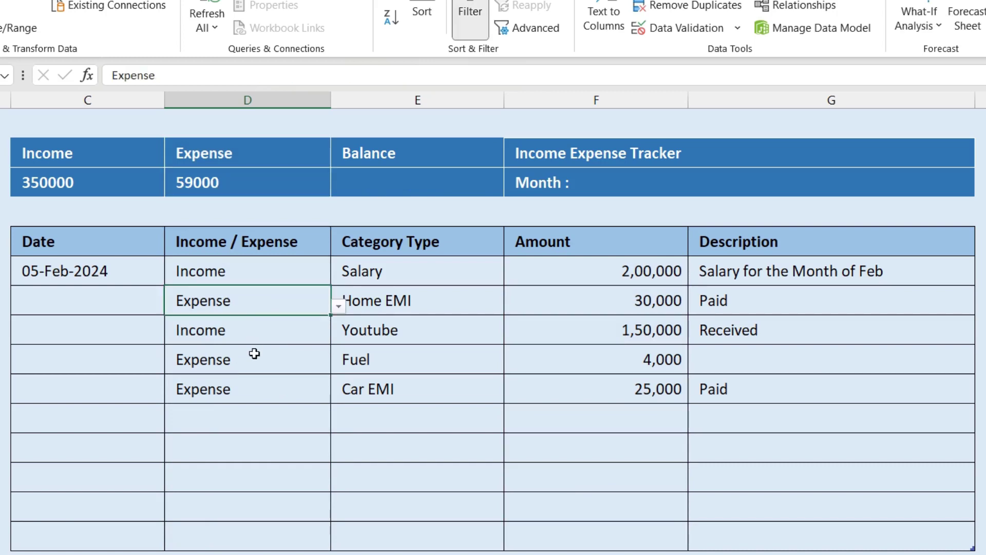
click(616, 304)
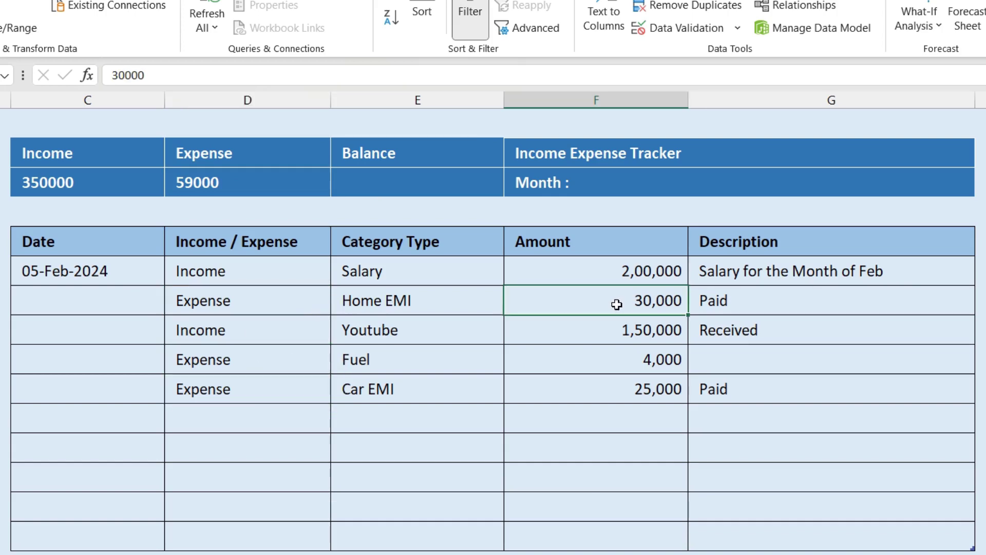
ctrl+click(601, 356)
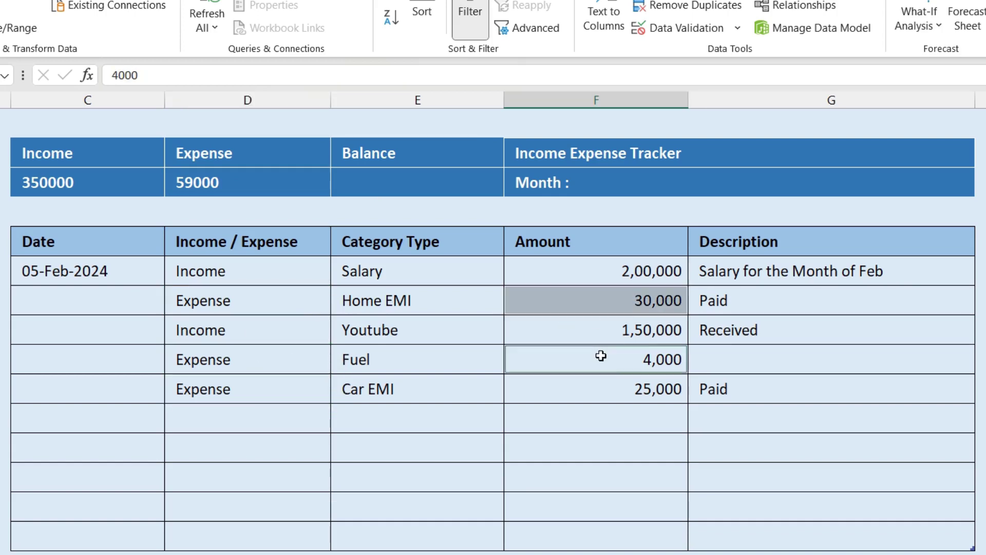
ctrl+click(604, 390)
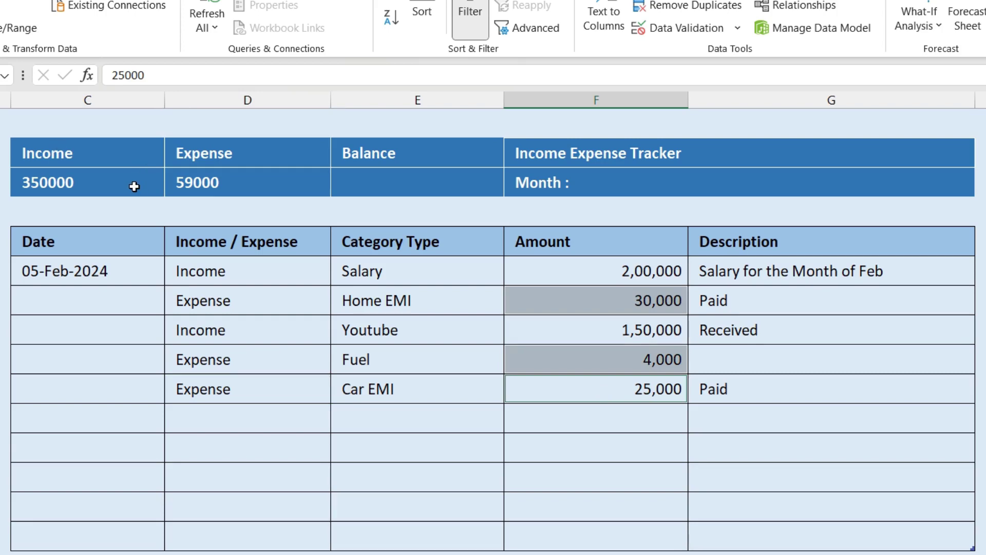
Format the banner totals in C3:E3 with Comma Style and no decimal places
drag(137, 185, 374, 182)
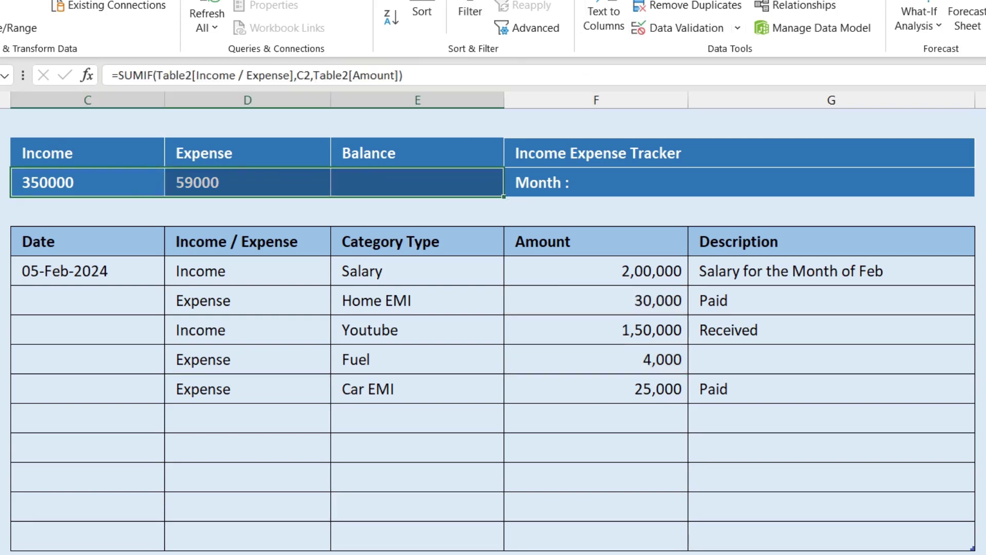
scroll(599, 11, up, 5)
click(584, 17)
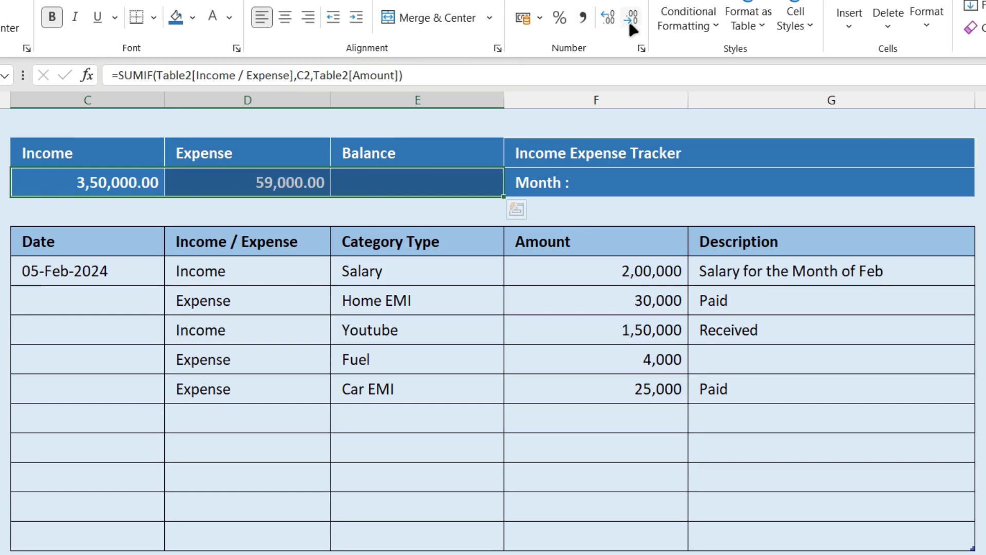
click(631, 17)
click(631, 17)
click(473, 326)
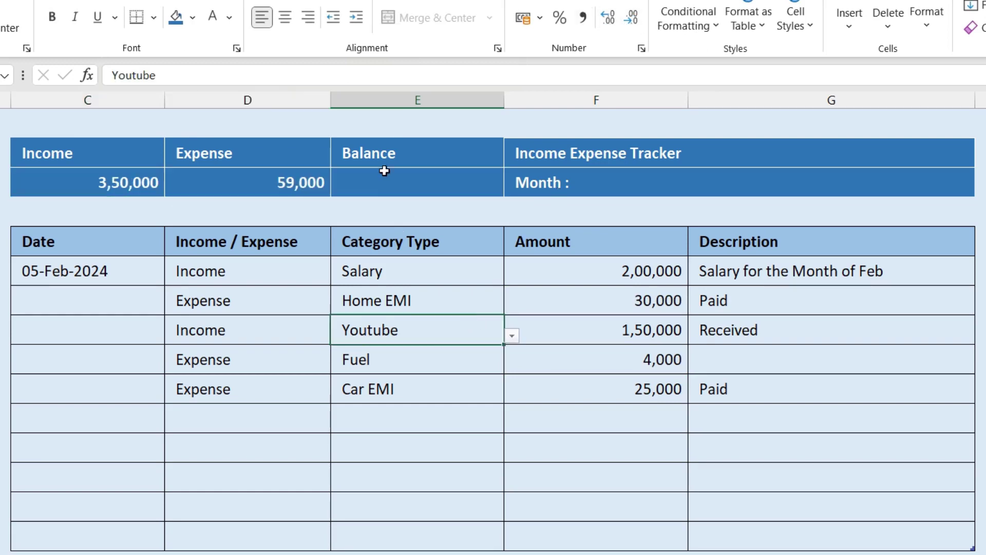
Calculate the balance in E3 with the formula =C3-D3
click(371, 187)
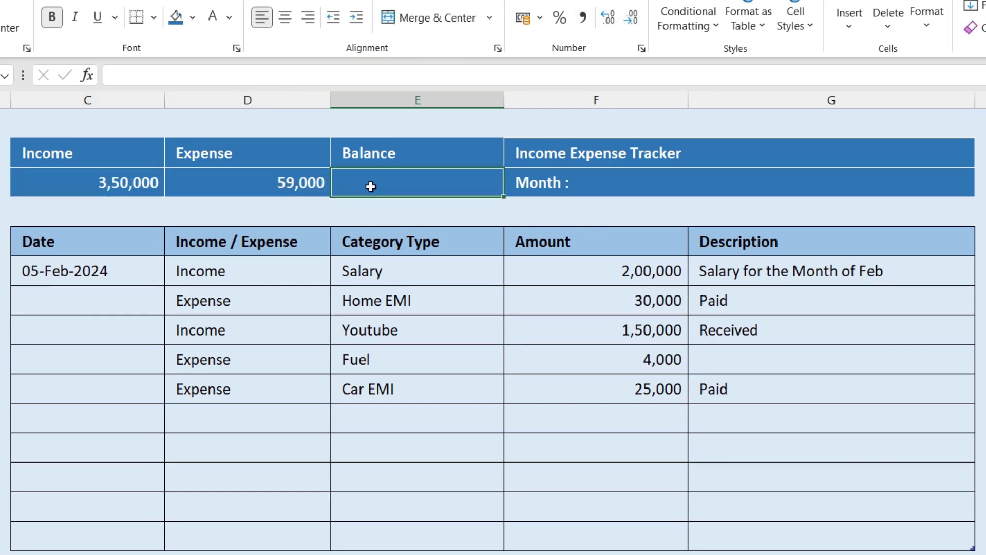
text(=)
click(44, 185)
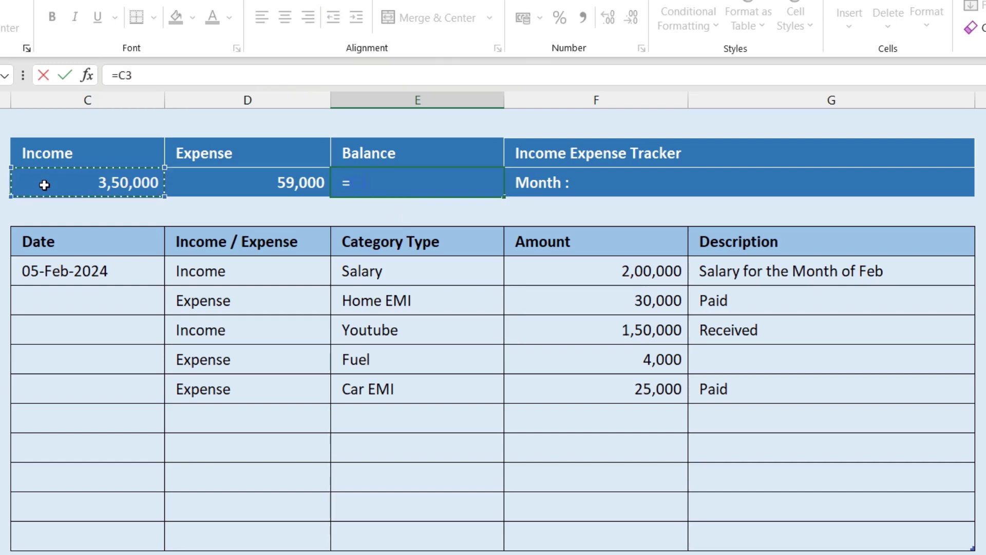
text(-)
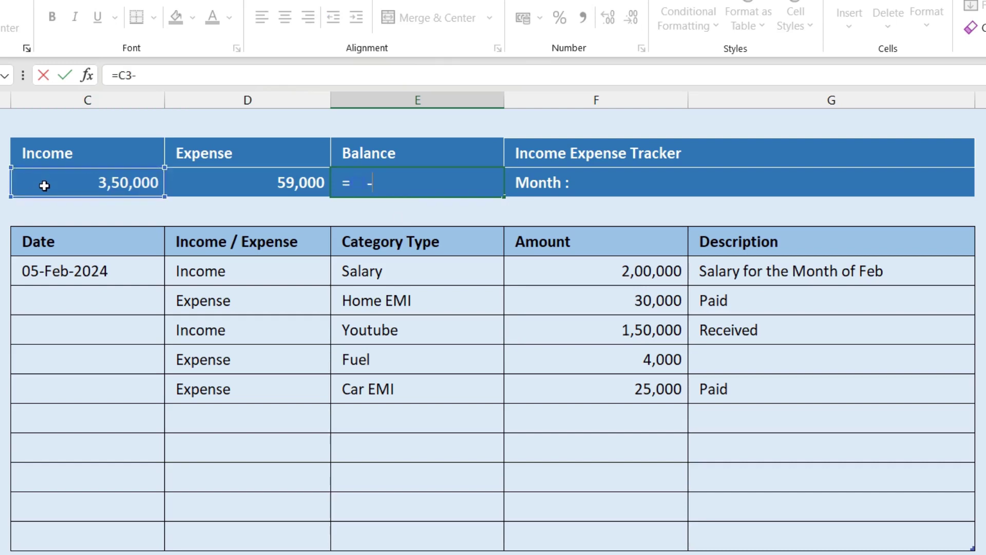
click(236, 182)
key(Return)
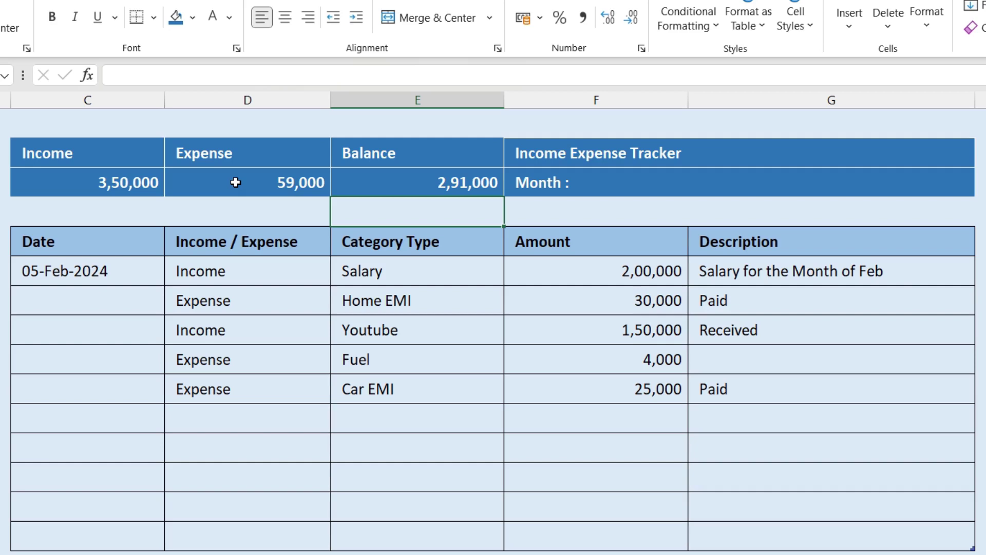
click(461, 180)
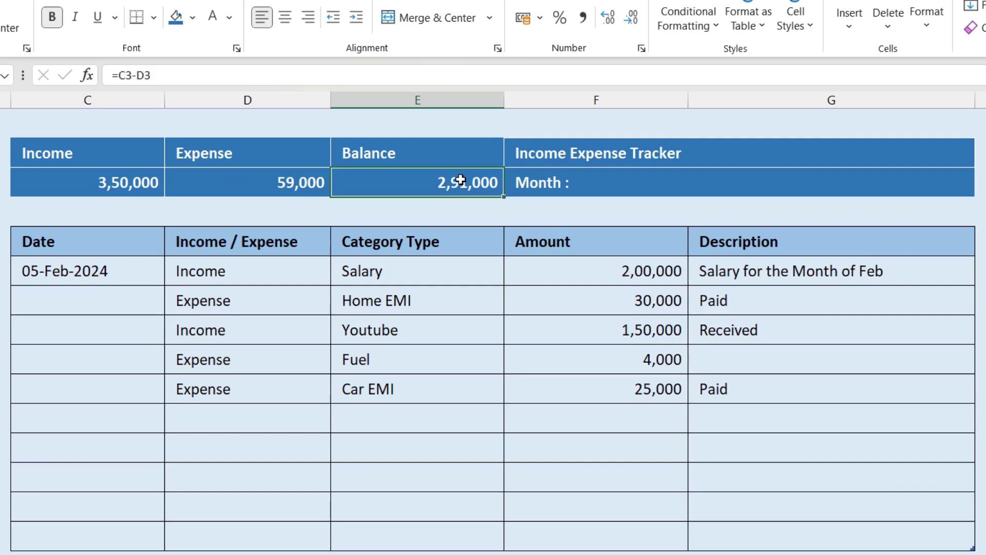
click(302, 413)
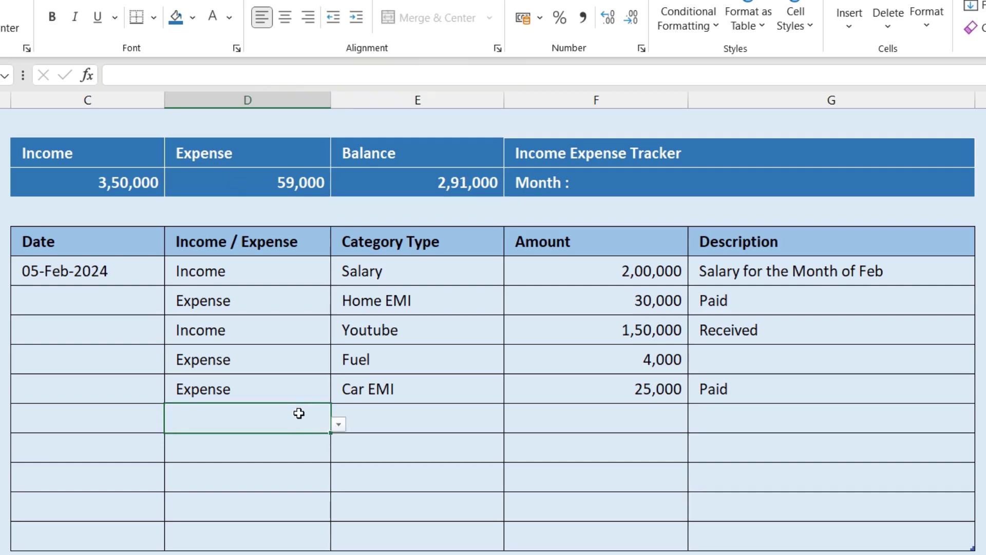
Start a new entry below the Car EMI row as Income with the category Aff.Marketing
click(337, 424)
click(230, 440)
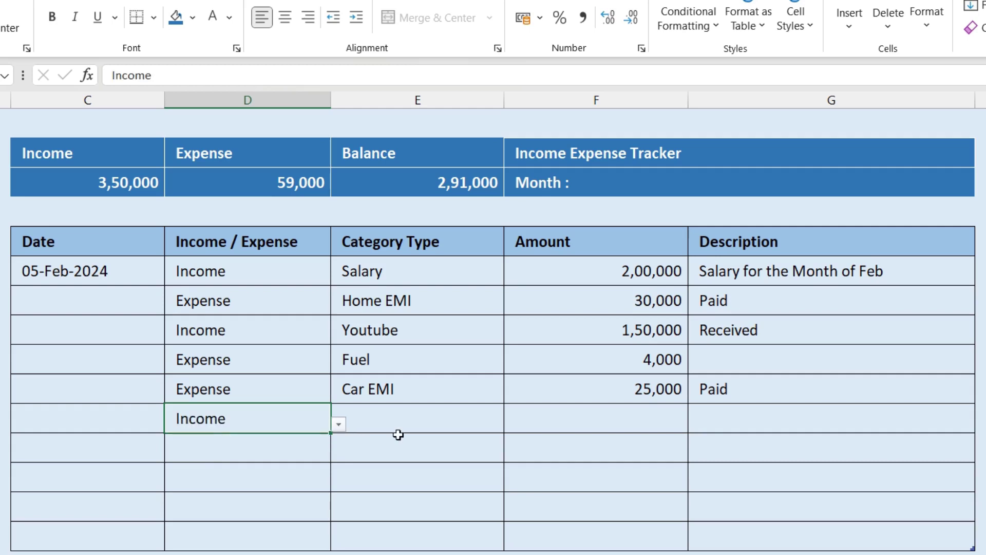
click(436, 429)
click(511, 427)
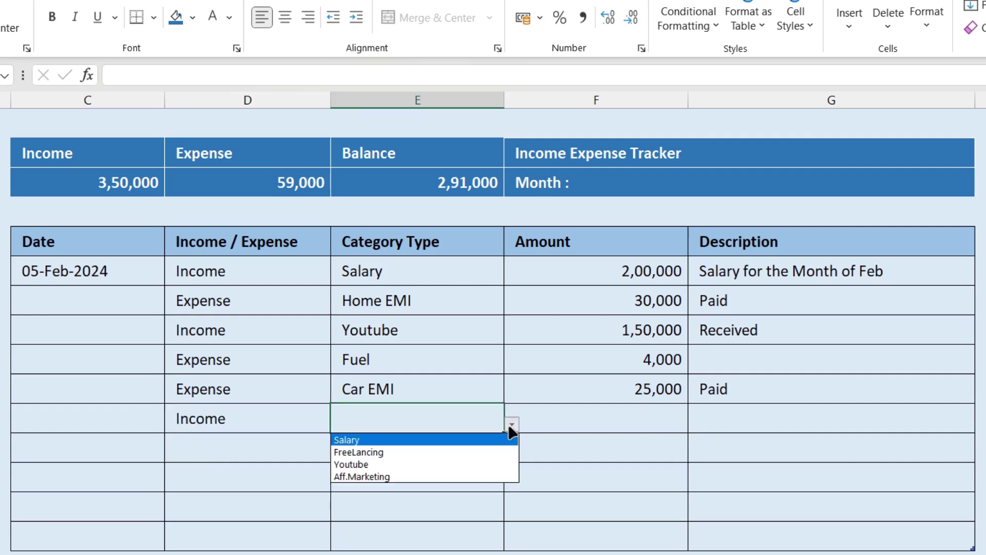
click(380, 477)
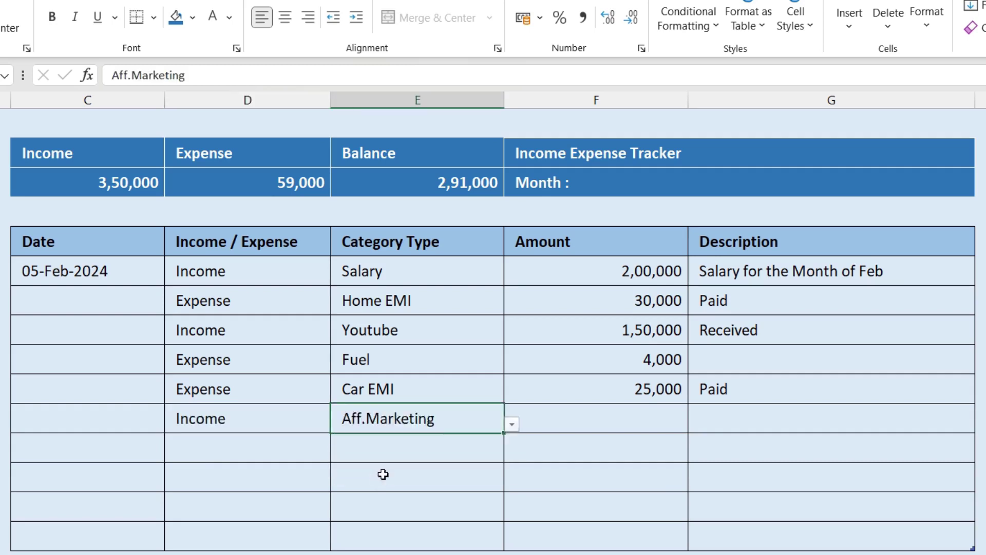
Enter 50,000 as the Aff.Marketing amount with the description Received, and check the entry against the income total in C3
click(580, 416)
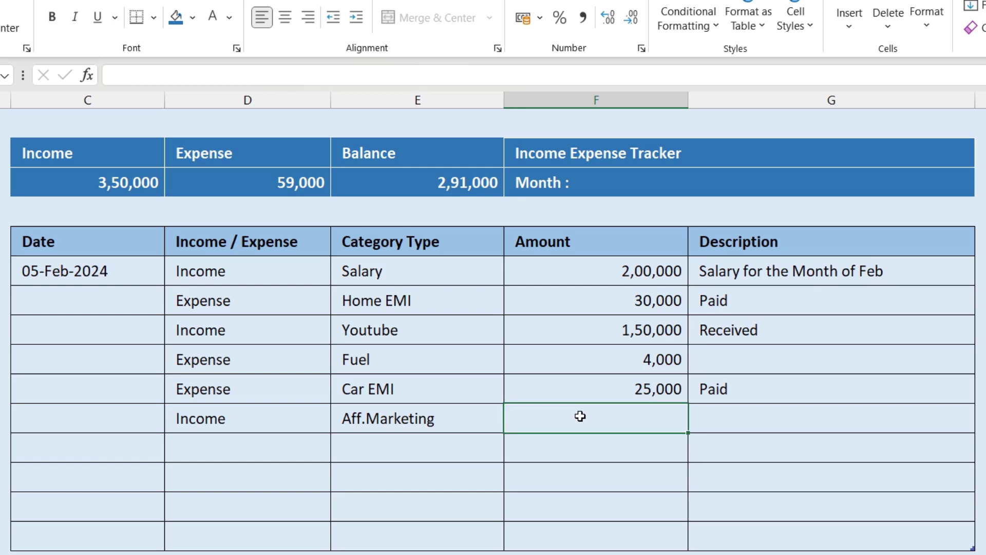
text(50)
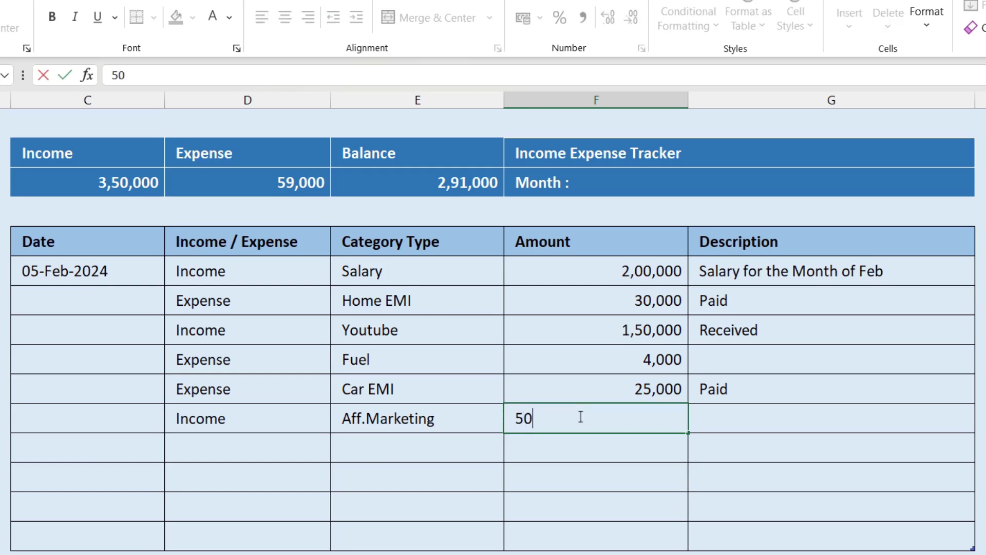
text(,0000)
key(Return)
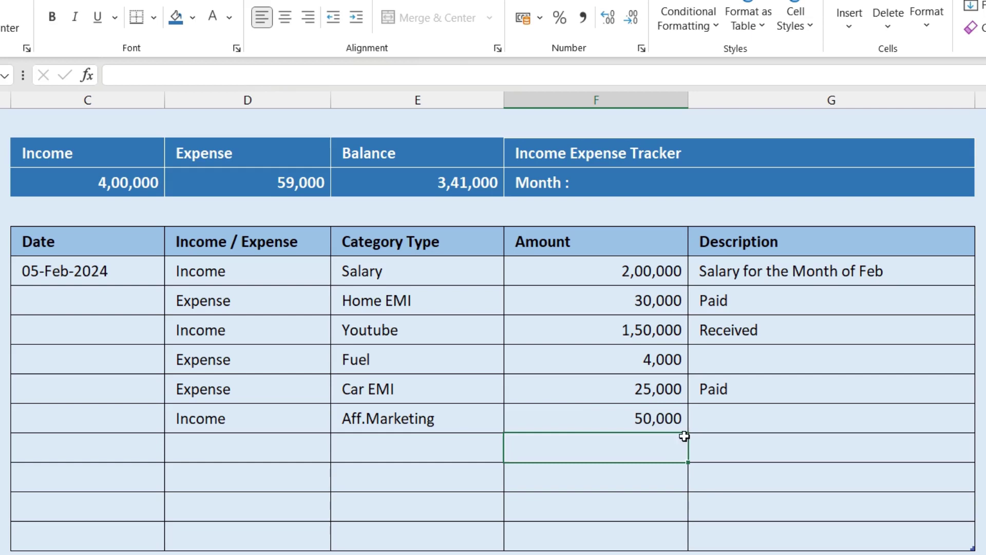
click(753, 423)
text(Received)
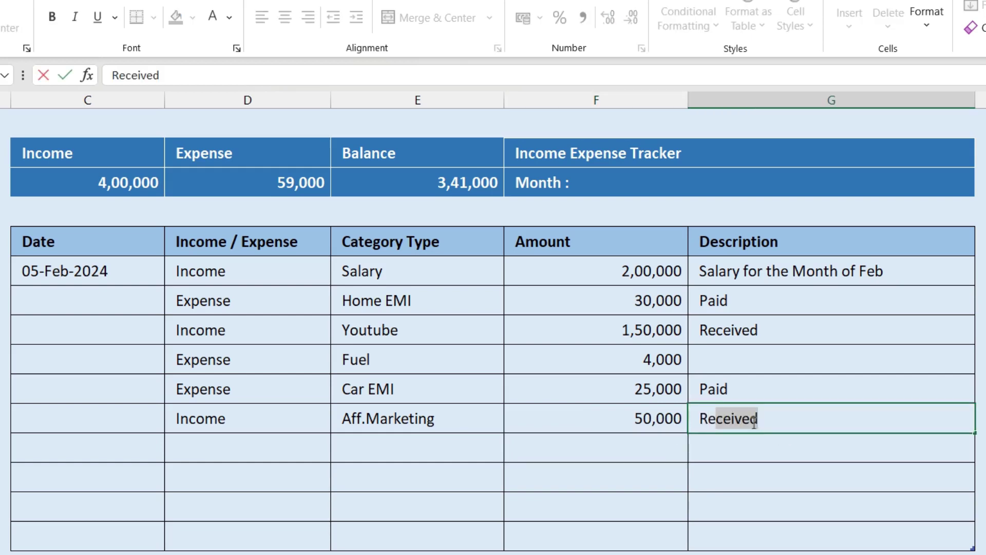
key(Return)
click(67, 180)
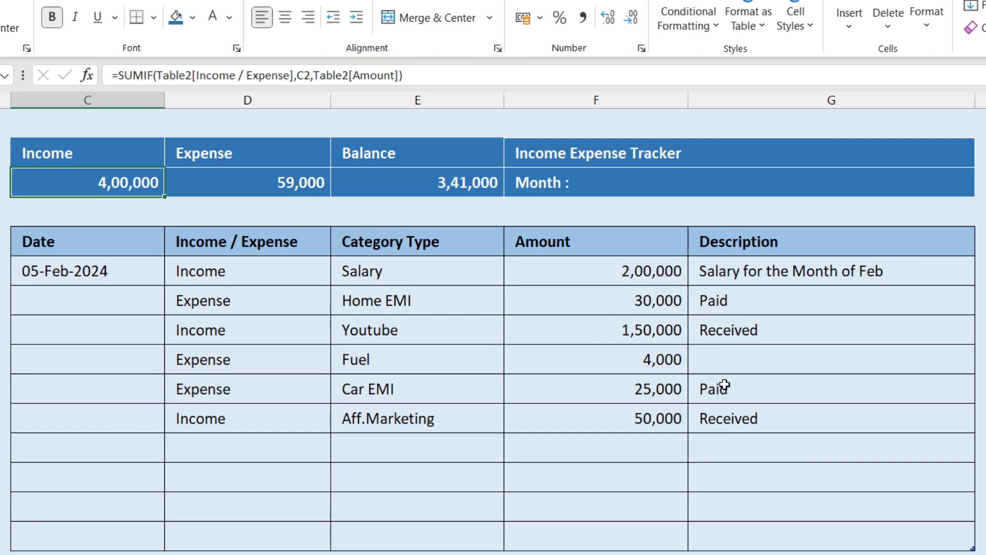
click(628, 417)
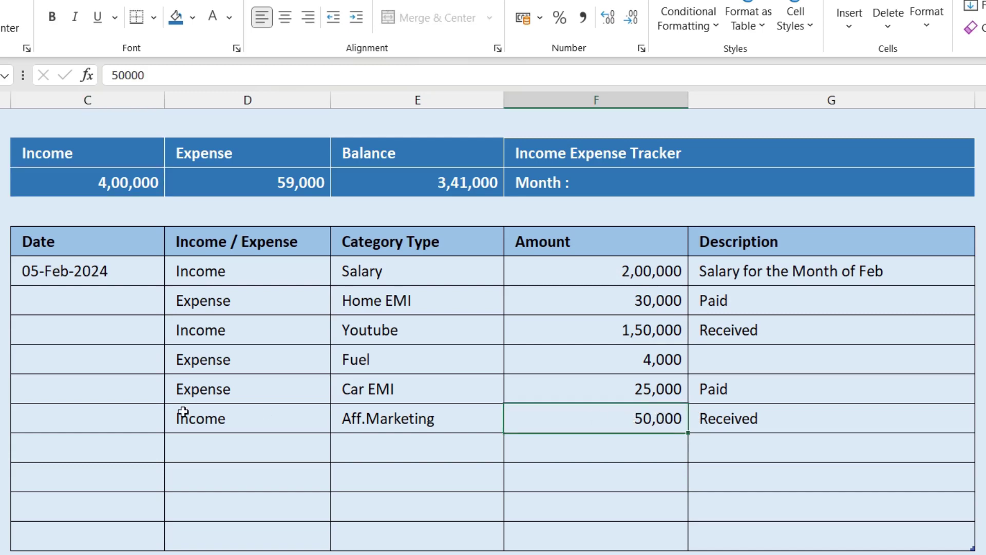
click(220, 421)
Start a new entry below the Aff.Marketing row as Expense with the category Grocery
click(288, 445)
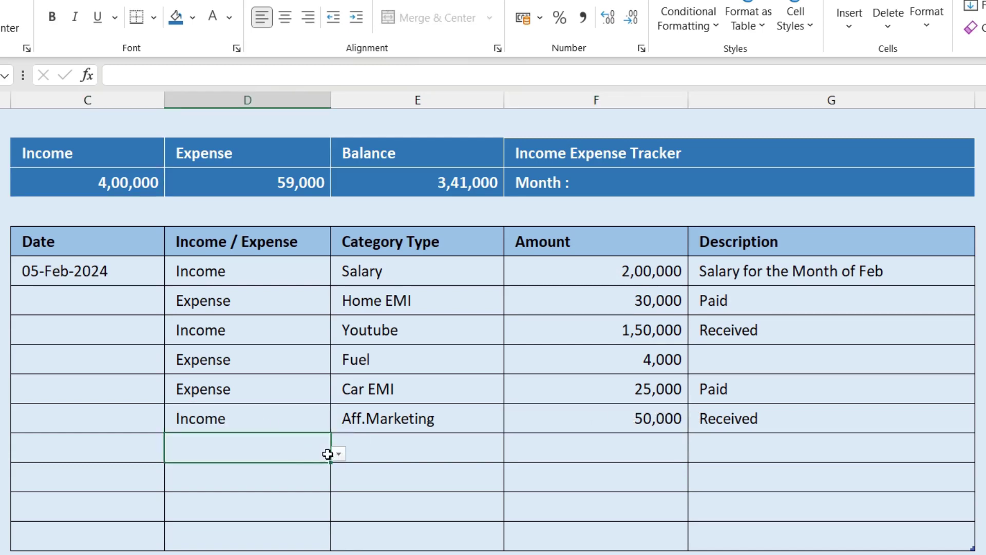
click(337, 453)
click(258, 482)
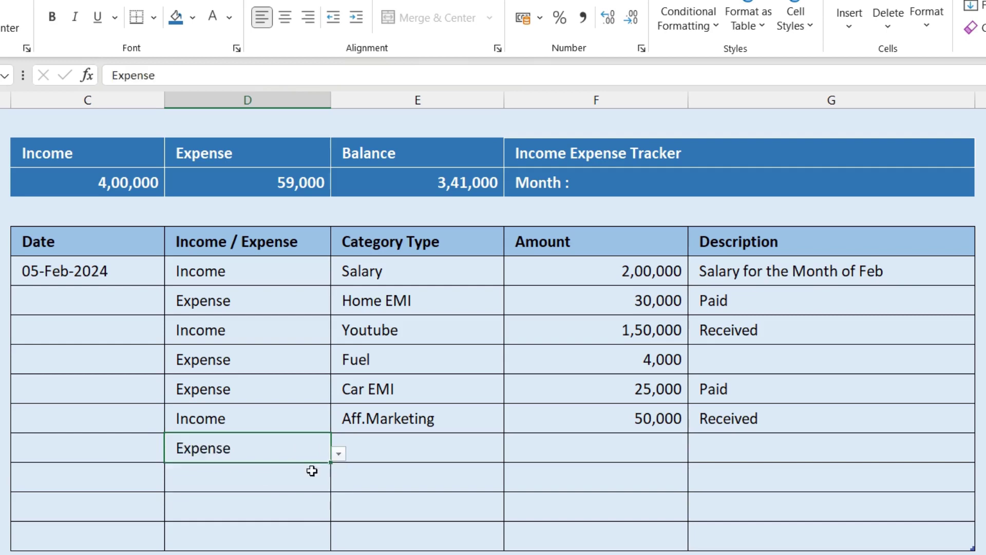
click(385, 451)
click(511, 454)
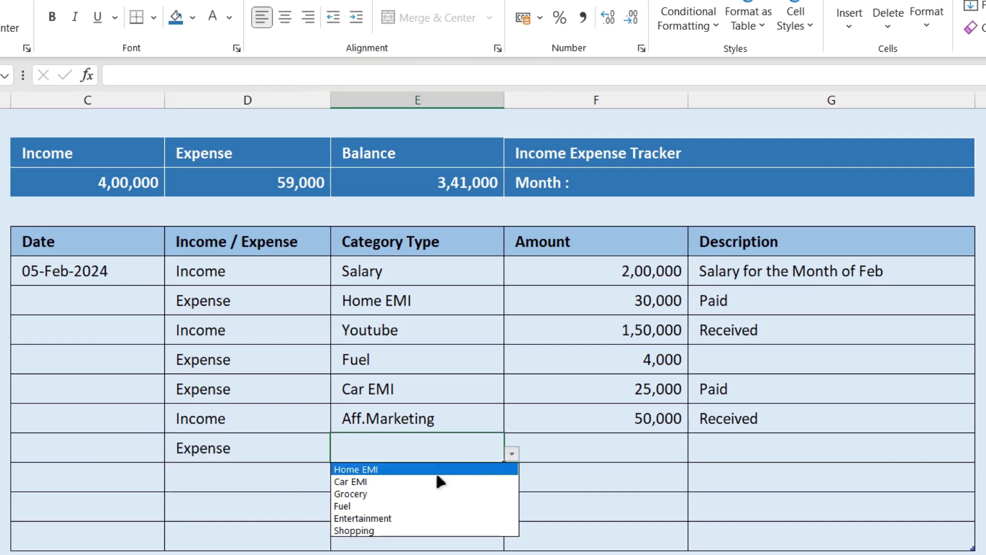
click(385, 495)
Set the Grocery amount to 10,000 and check the expense total in D3 and the balance in E3
click(632, 448)
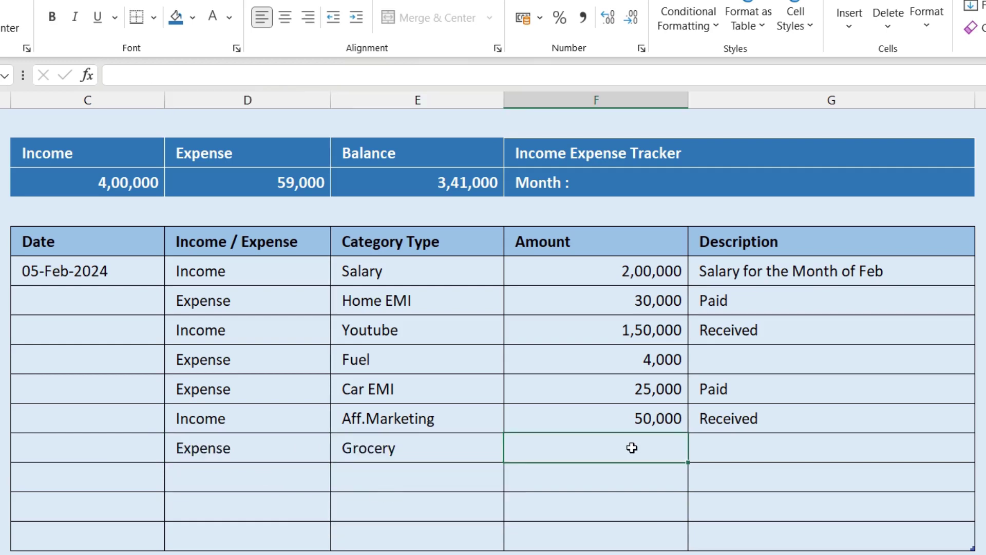
text(10000)
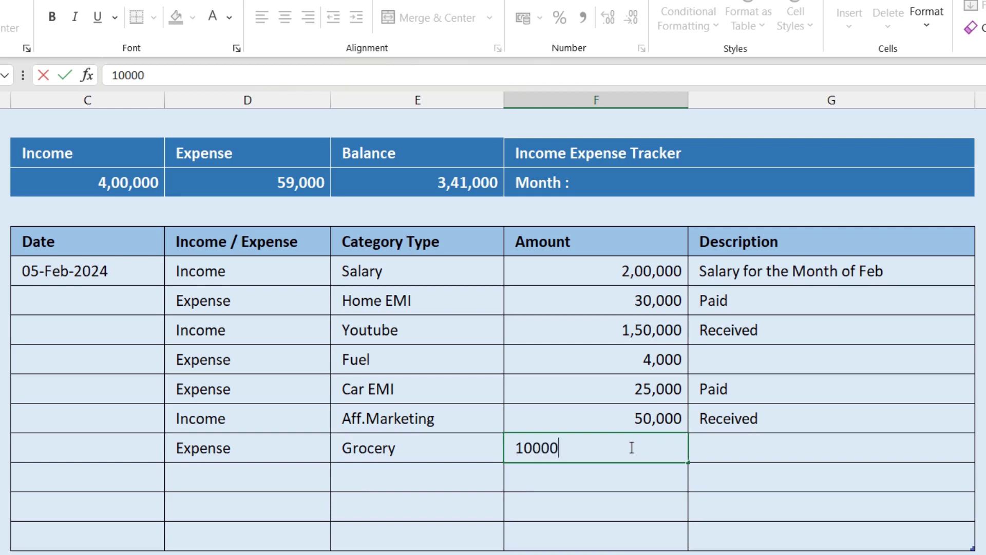
key(Return)
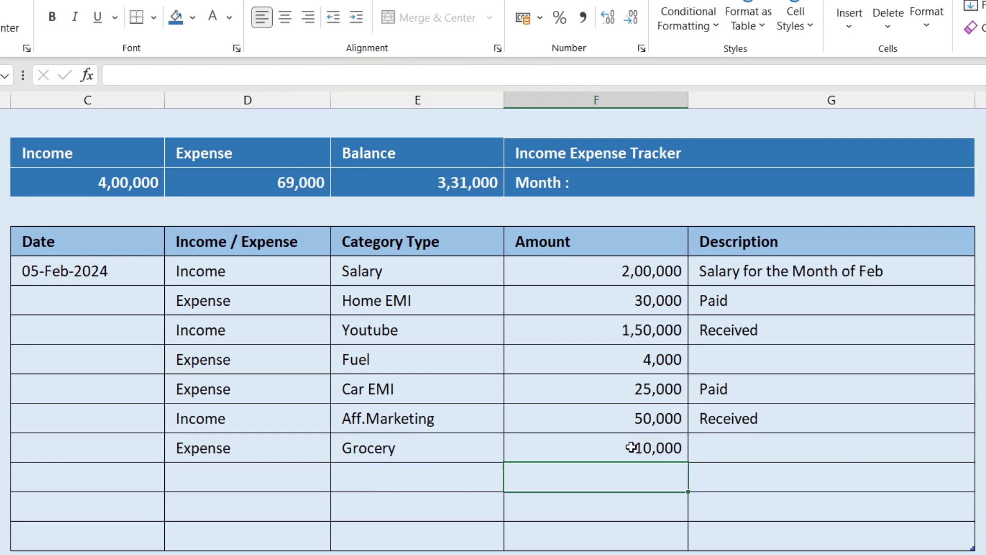
click(248, 185)
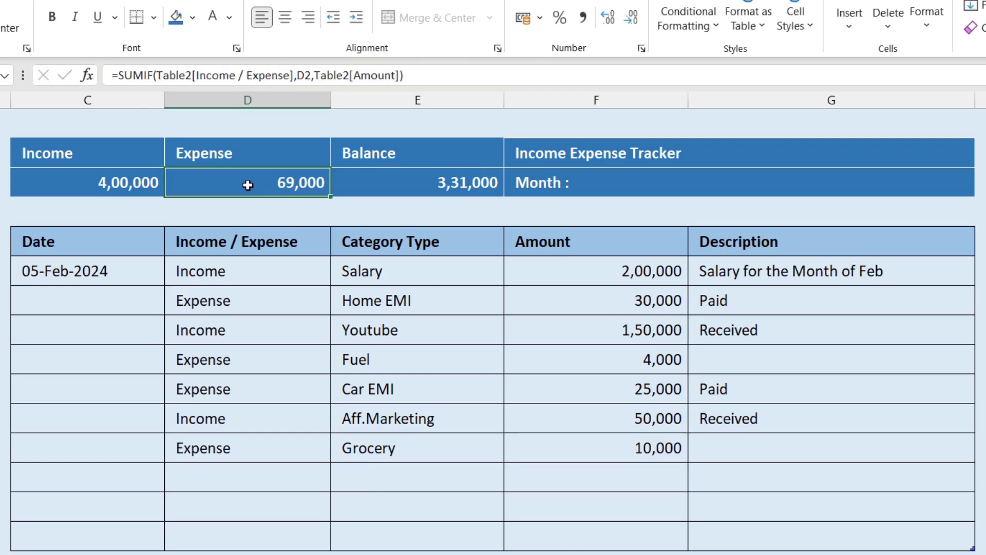
click(403, 187)
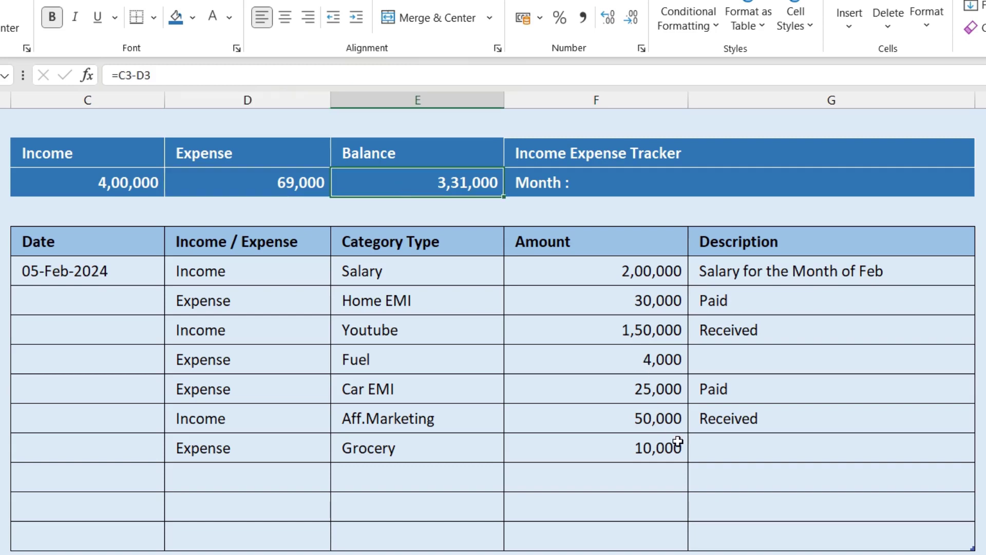
Select the Description cell of the Grocery row
click(753, 452)
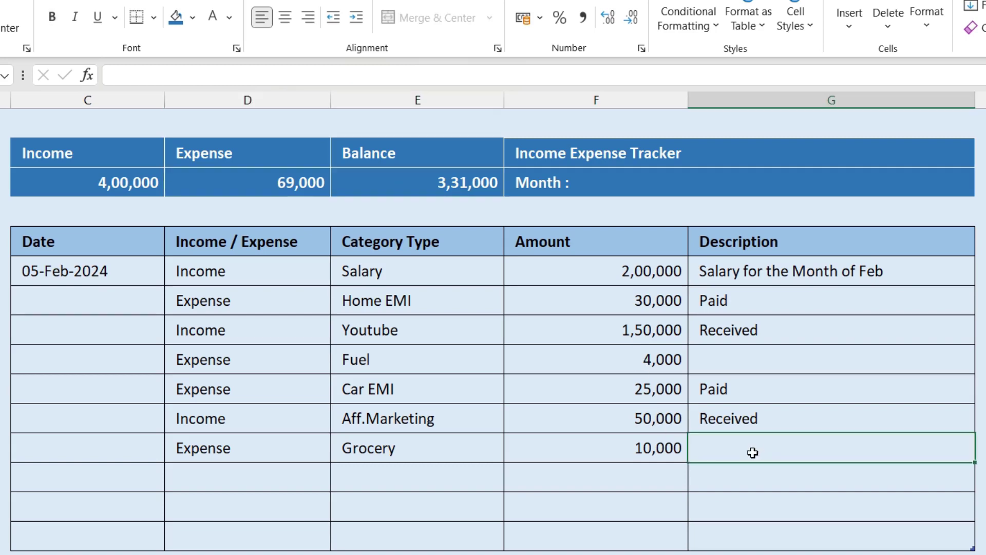